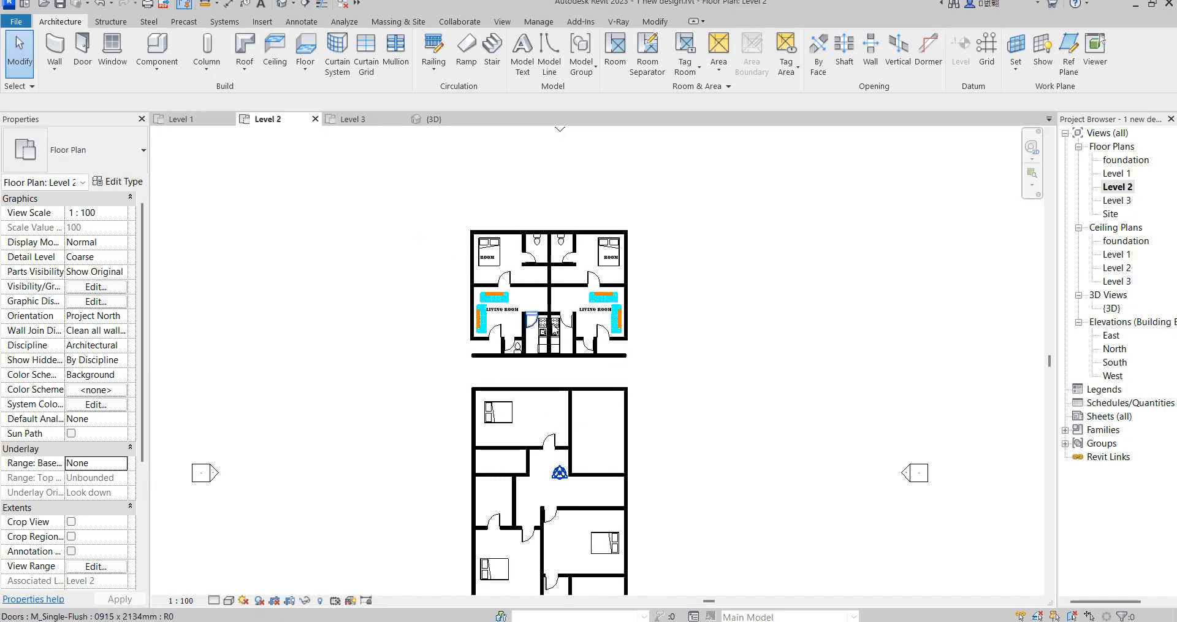
- Open the Level 3 floor plan
scroll(558, 376, down, 3)
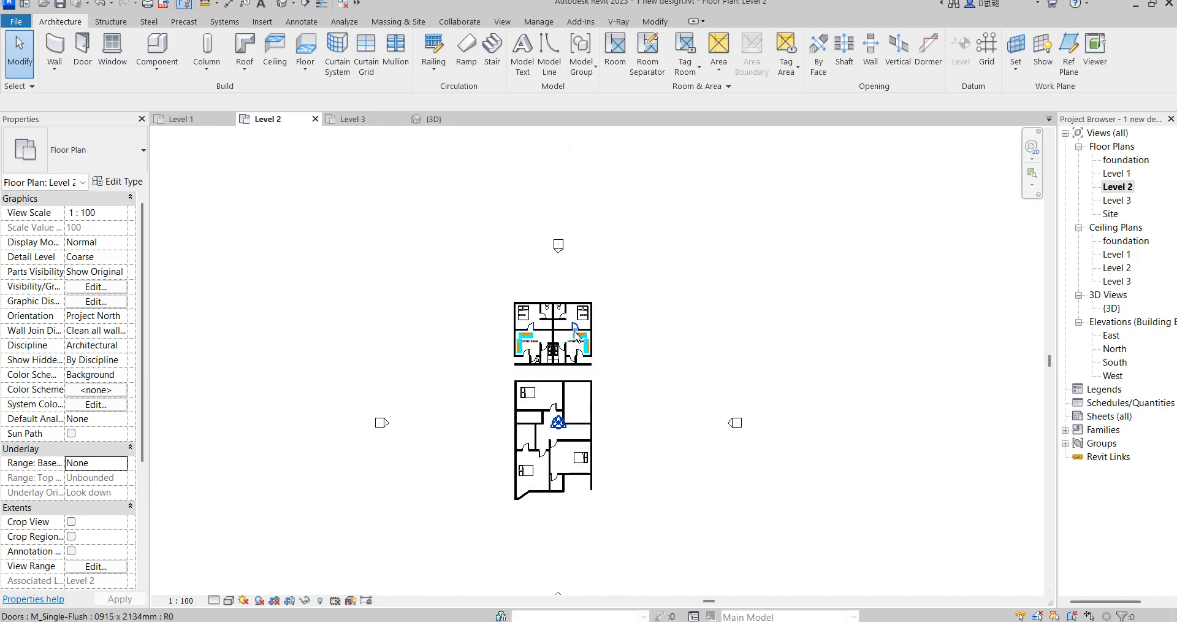
scroll(571, 329, up, 4)
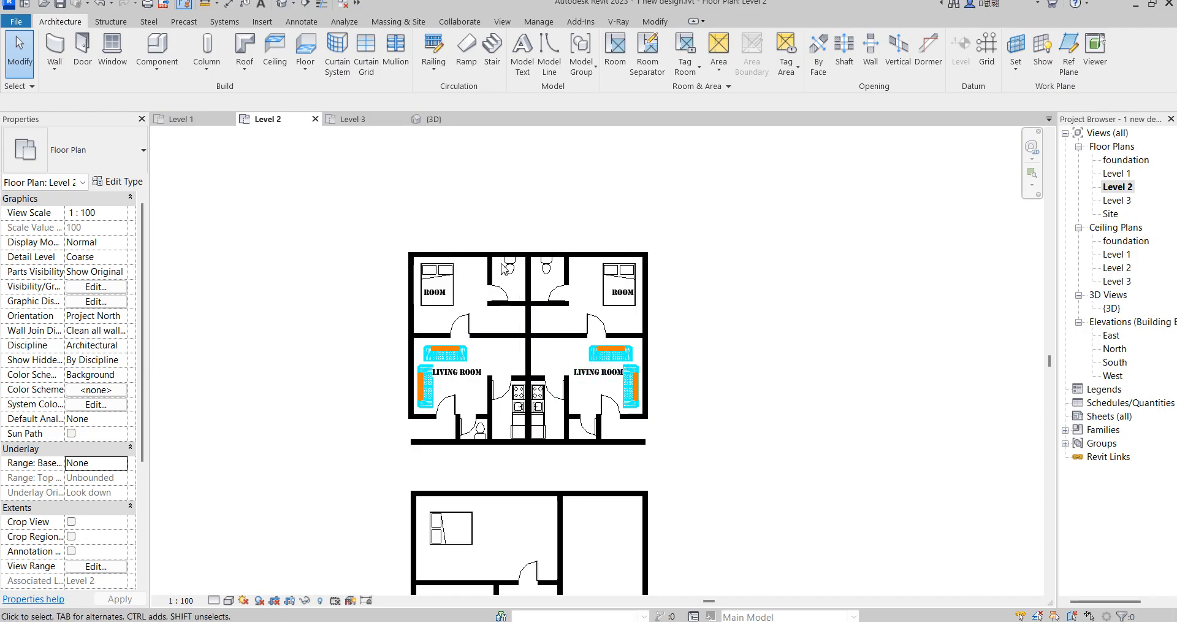
double_click(1118, 201)
scroll(653, 293, up, 3)
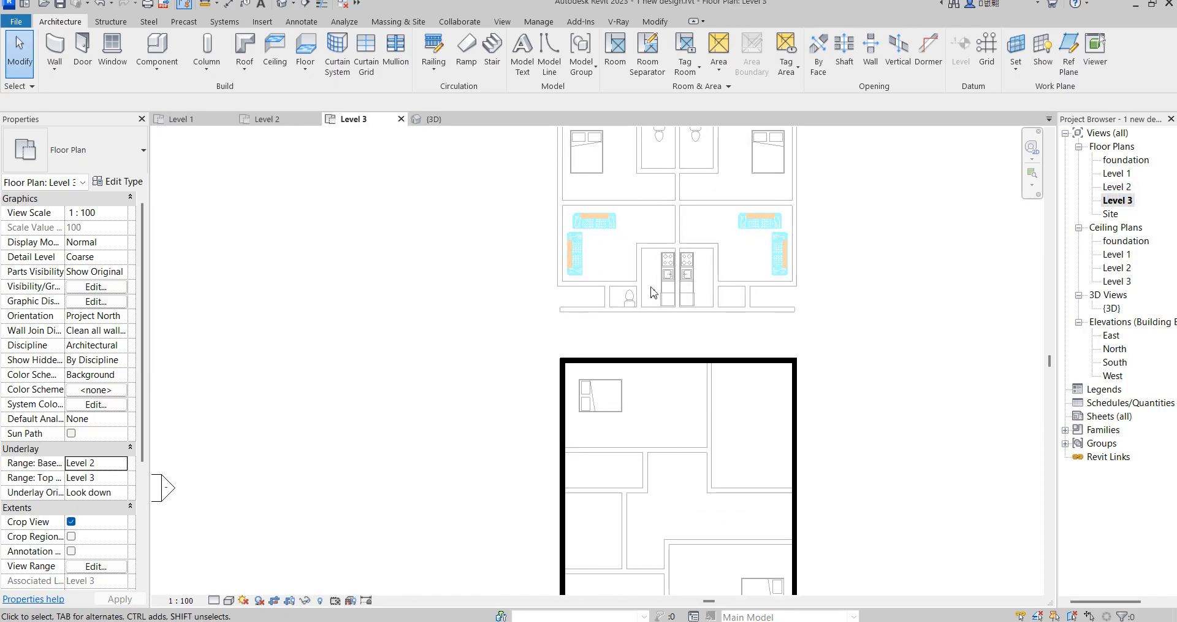
scroll(604, 324, down, 2)
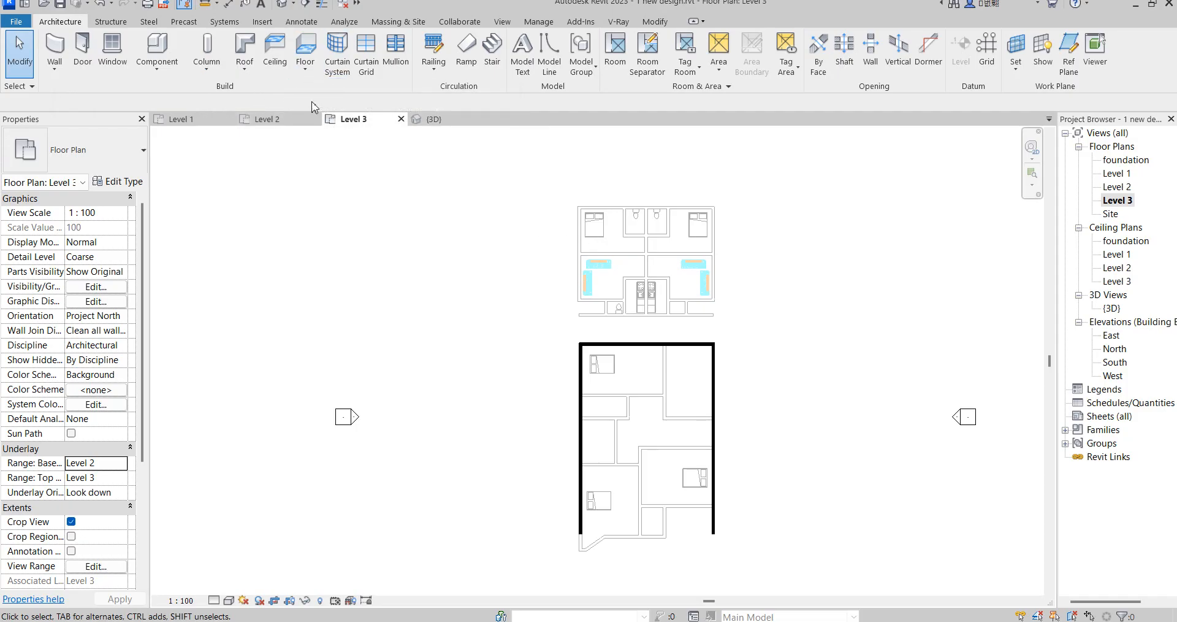
- Draw a closed rectangle of Generic - 200mm 6 walls, 11000 by 3800 mm, tracing the underlay around the two upper bedrooms
click(580, 363)
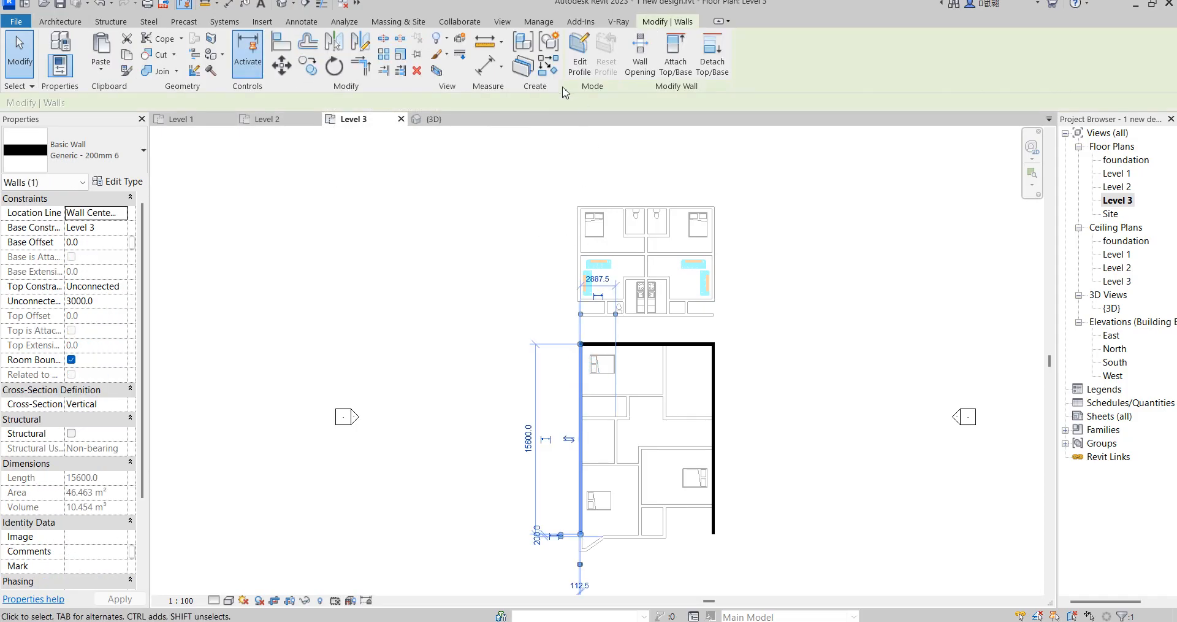
click(550, 72)
scroll(583, 203, up, 5)
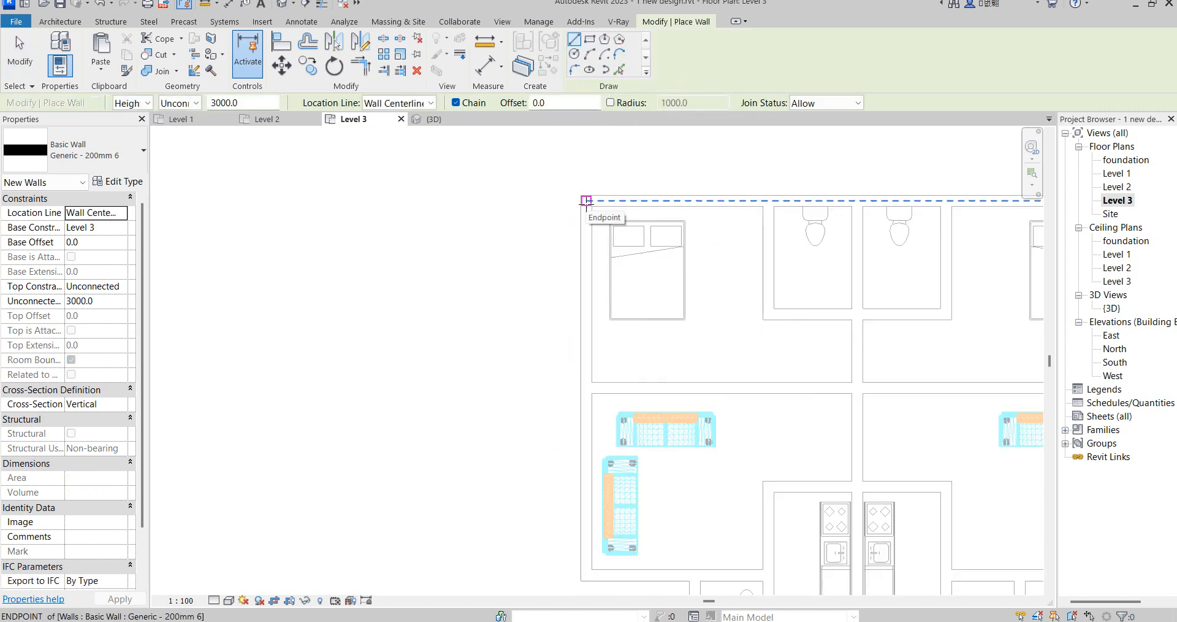
click(586, 202)
scroll(586, 201, down, 3)
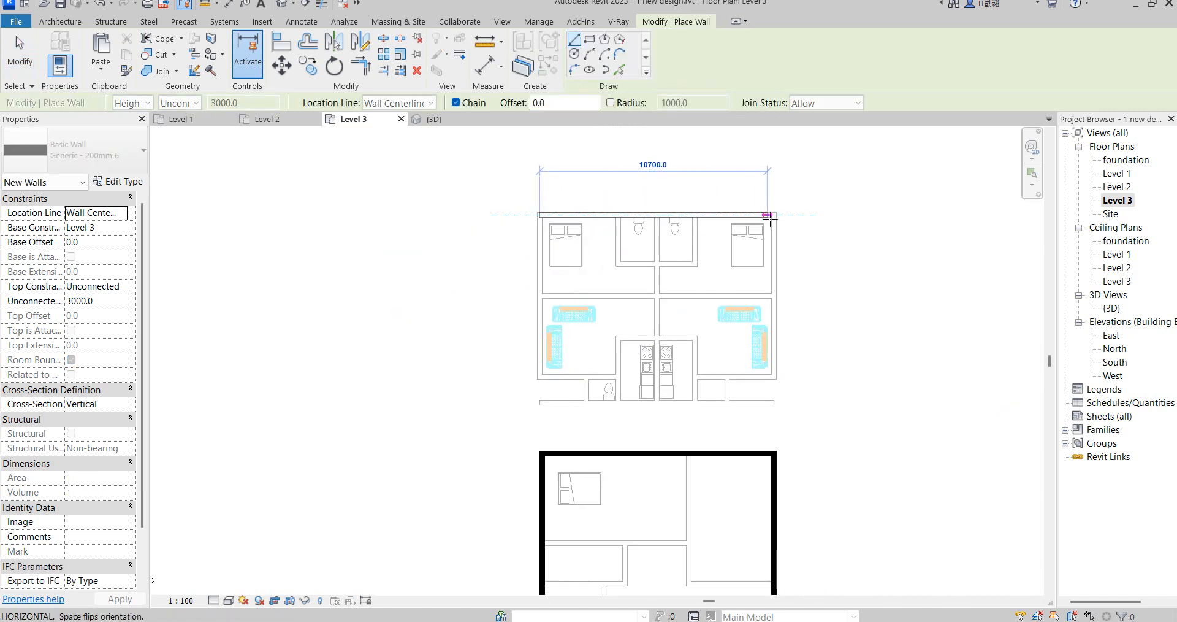
scroll(782, 212, up, 2)
click(782, 212)
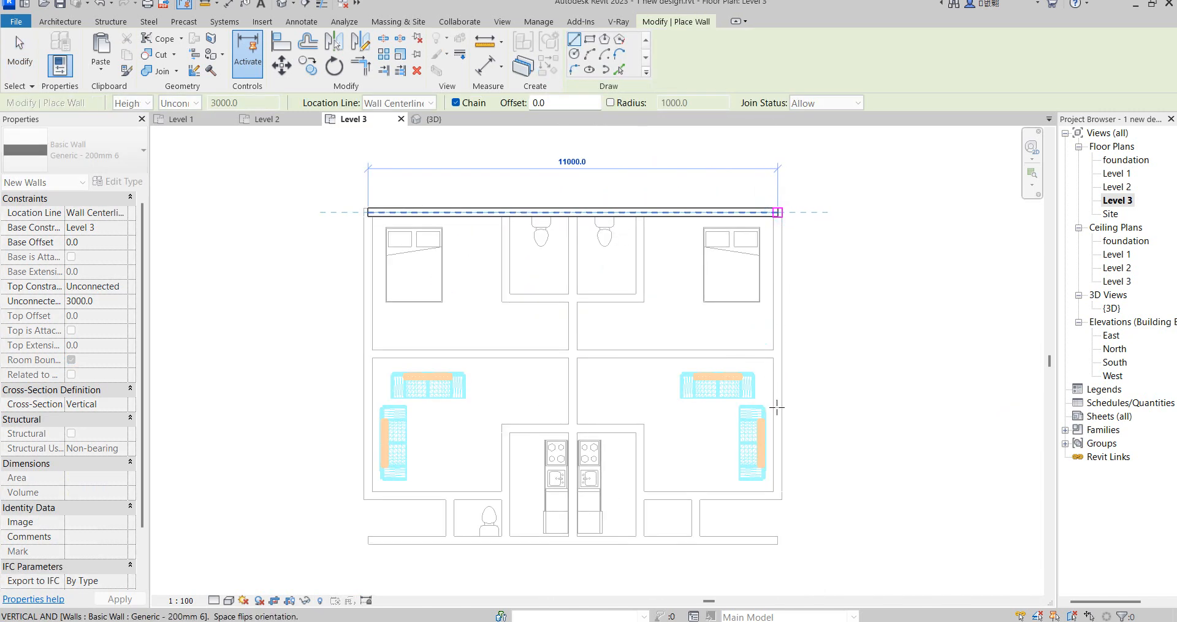
click(778, 354)
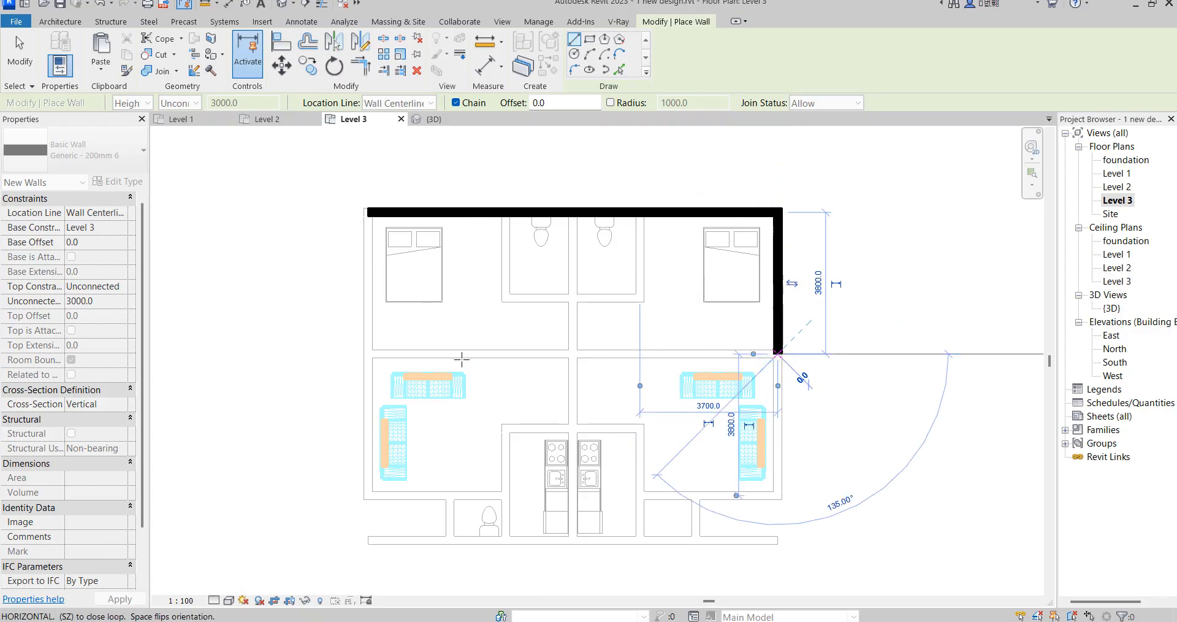
click(368, 354)
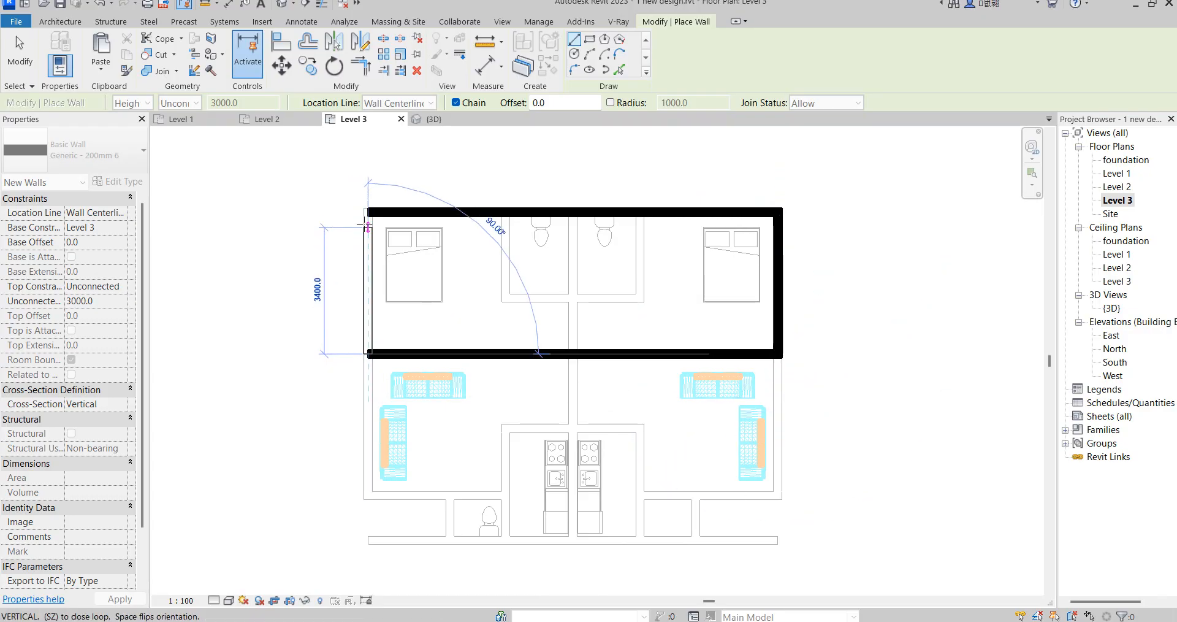
click(368, 212)
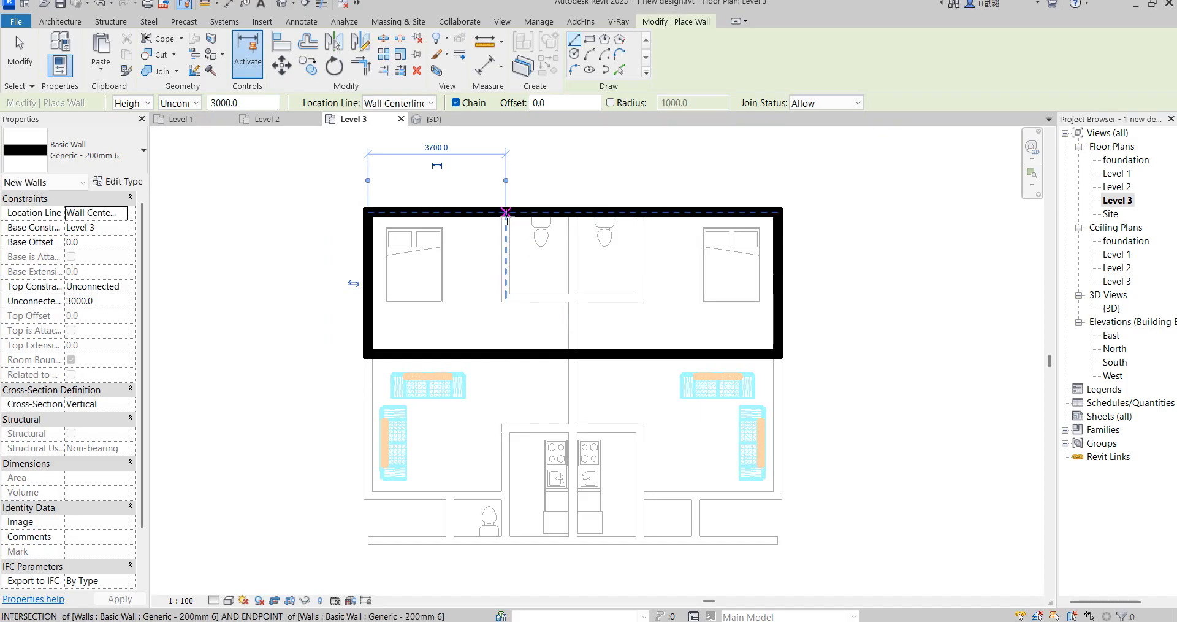
- Divide the new rectangle with a vertical centre wall between the two bedrooms
click(572, 212)
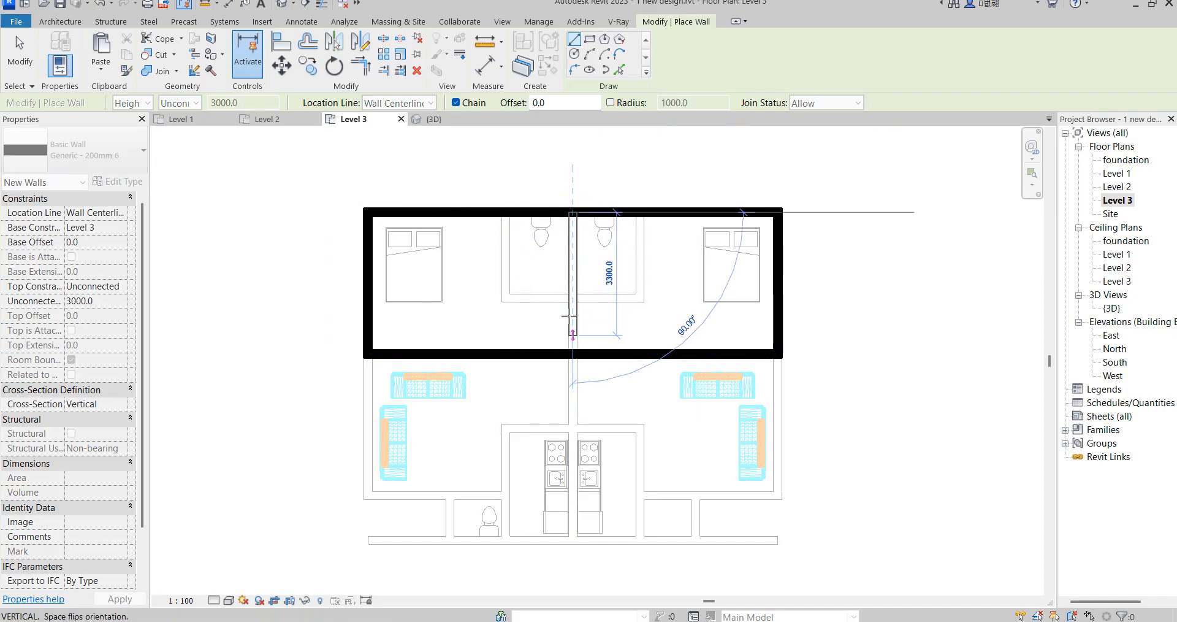
click(573, 354)
key(Escape)
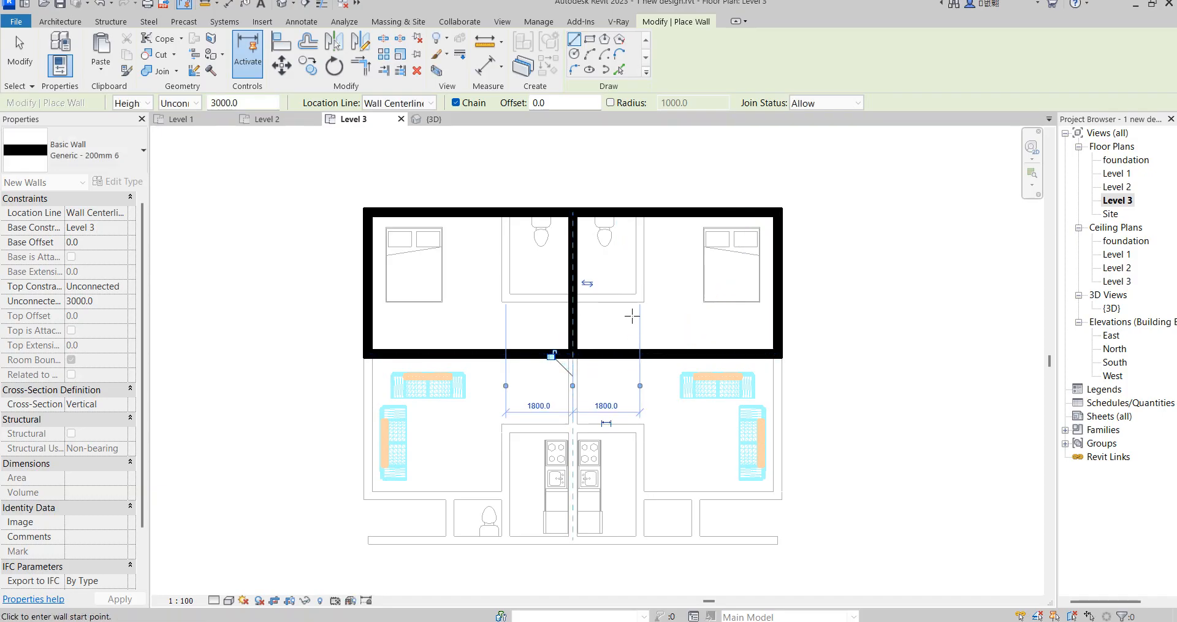
- Enclose the bathroom east of the centre wall with an 1800 mm horizontal wall and a vertical wall up to the outer wall
click(573, 302)
scroll(574, 302, up, 3)
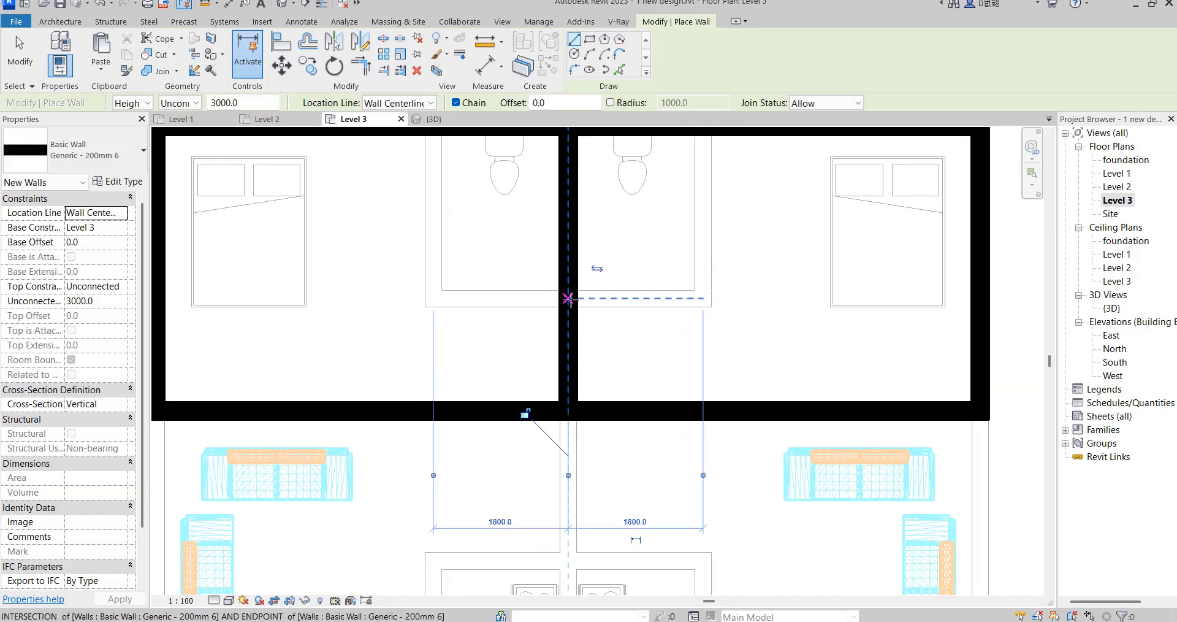
click(704, 298)
scroll(704, 298, down, 3)
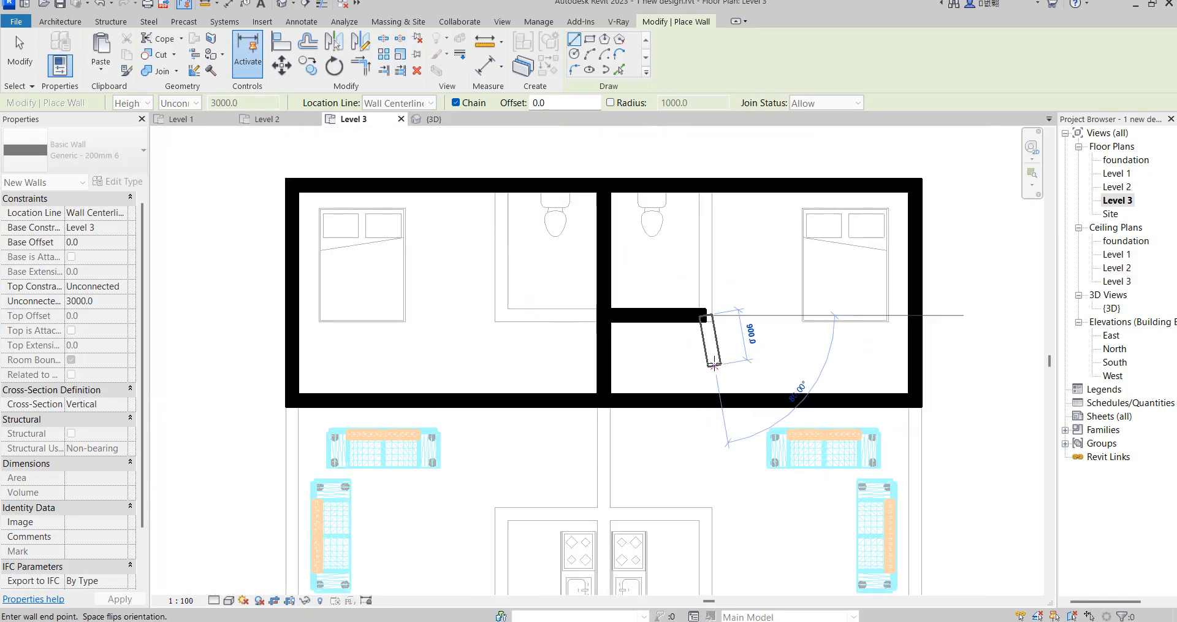
click(708, 247)
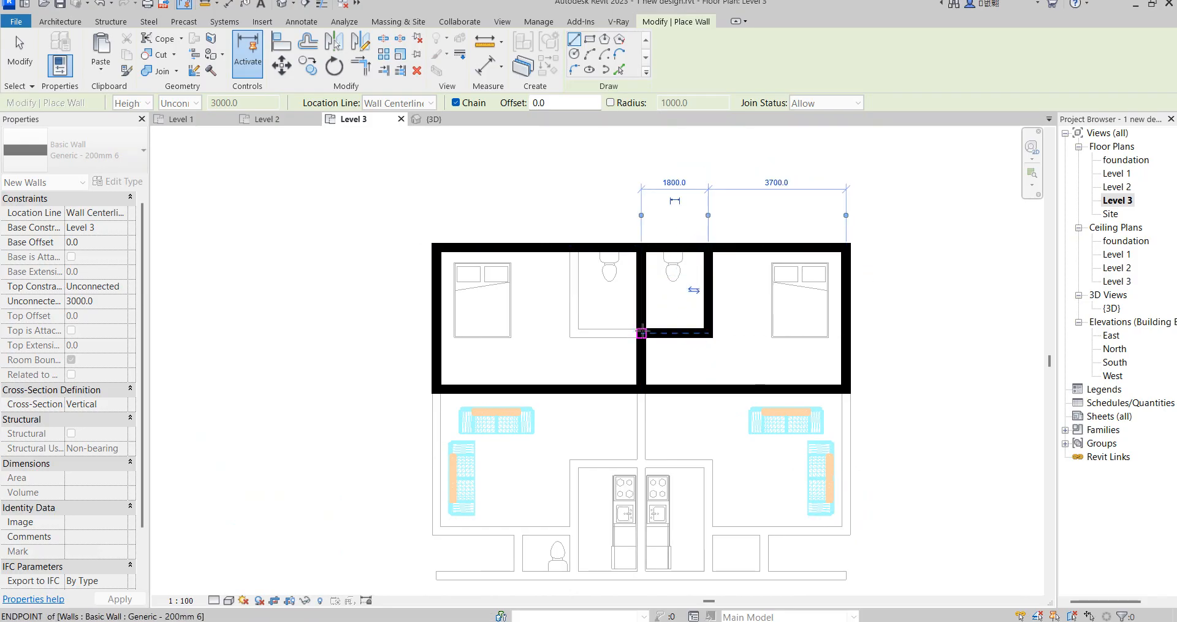
key(Escape)
- Enclose the bathroom west of the centre wall with an 1800 mm horizontal wall and a vertical wall up to the outer wall
click(576, 333)
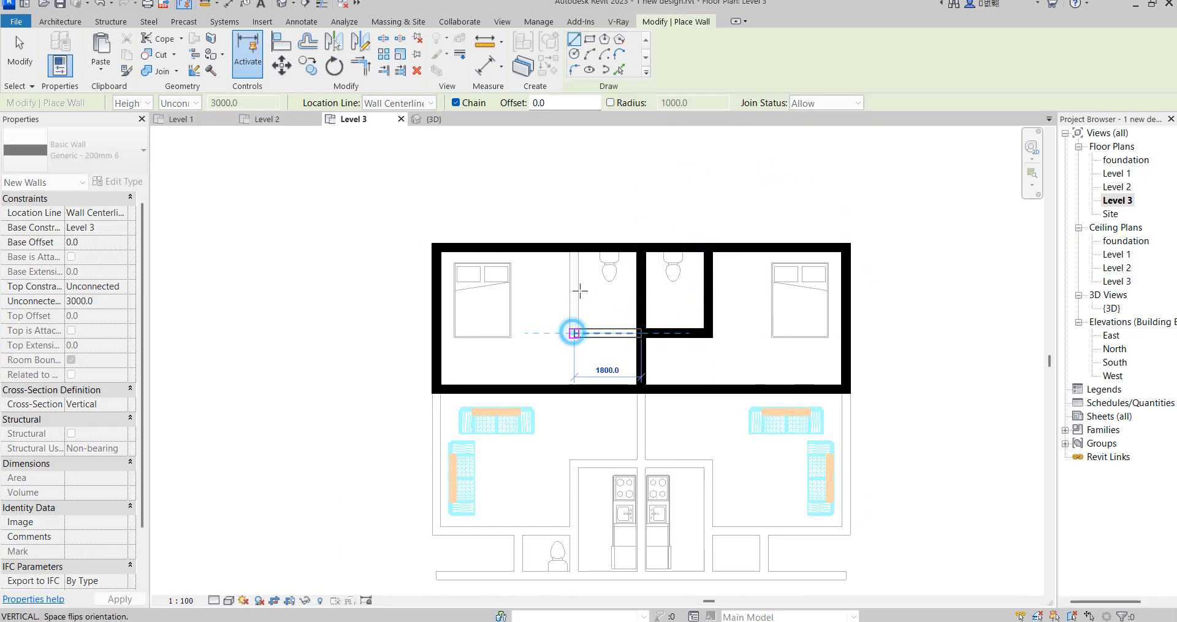
click(574, 248)
key(Escape)
- Draw the eastern unit's lower walls: a 1200 mm side wall, a 5500 mm south wall, and a 5000 mm centre wall up to the bedrooms
scroll(675, 368, down, 2)
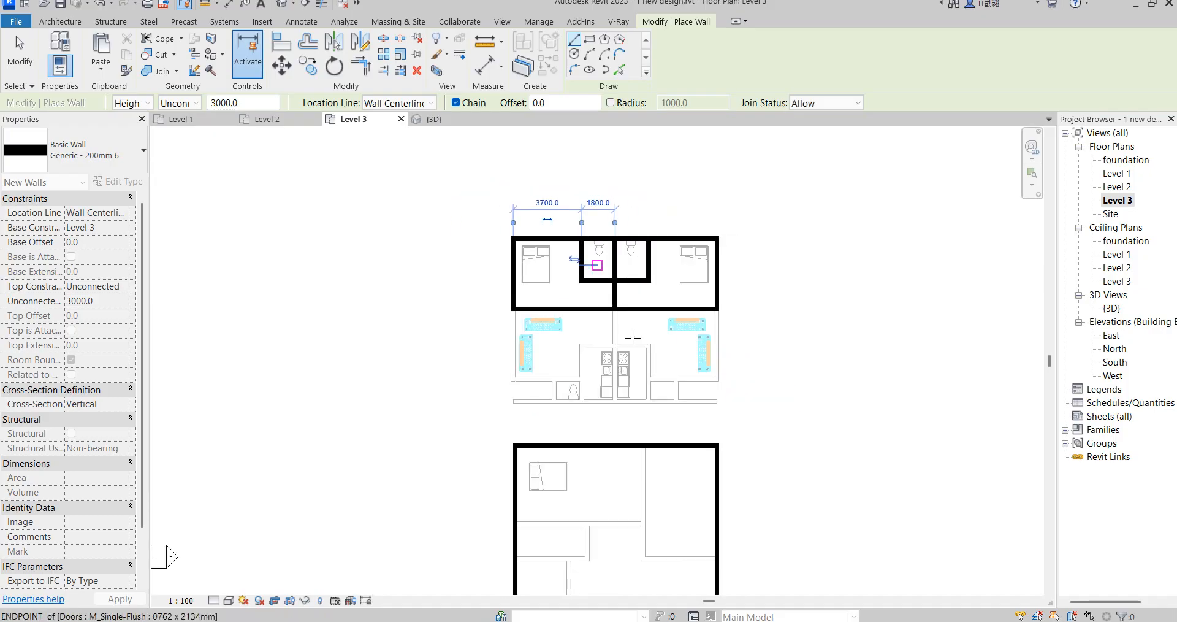
scroll(735, 381, up, 2)
scroll(766, 368, up, 2)
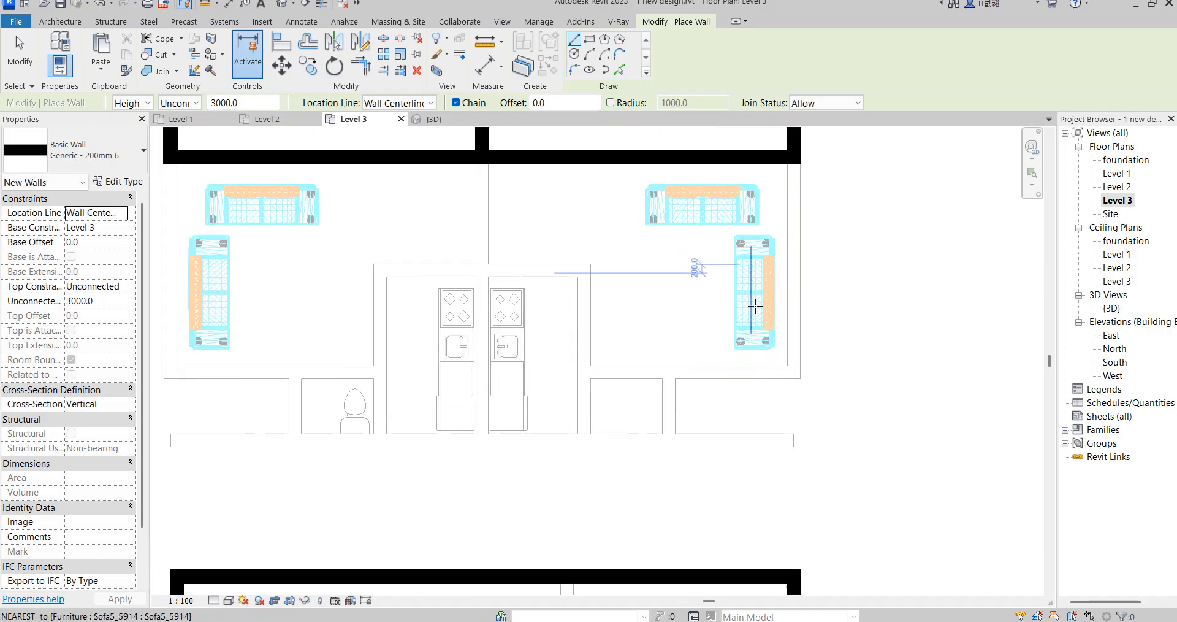
scroll(706, 319, down, 2)
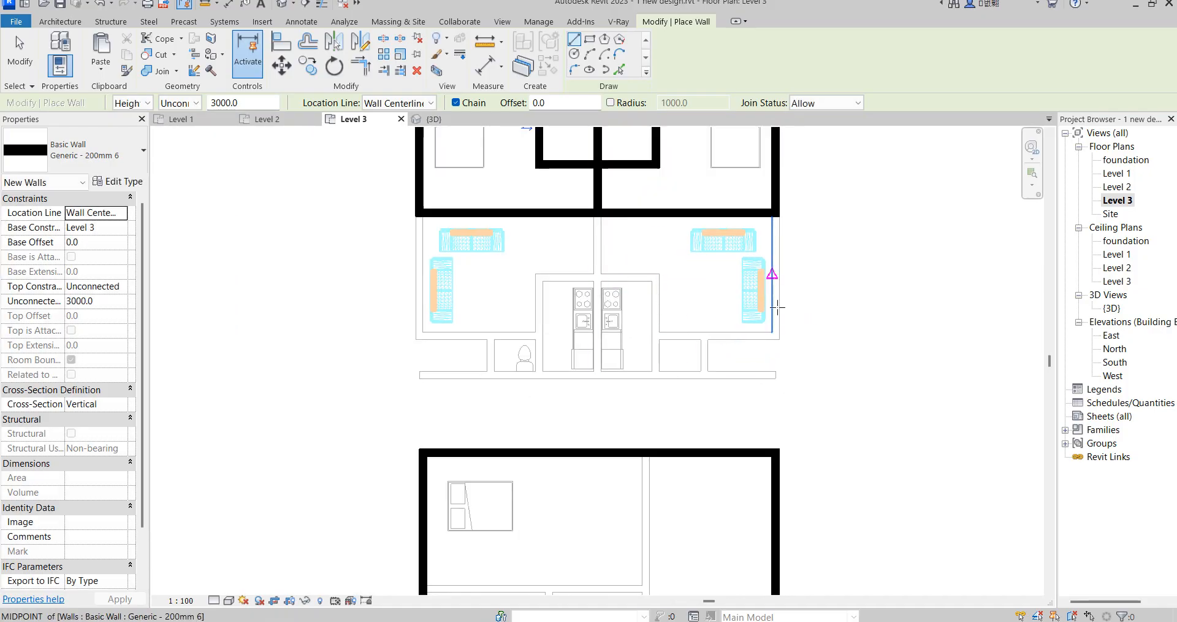
click(775, 335)
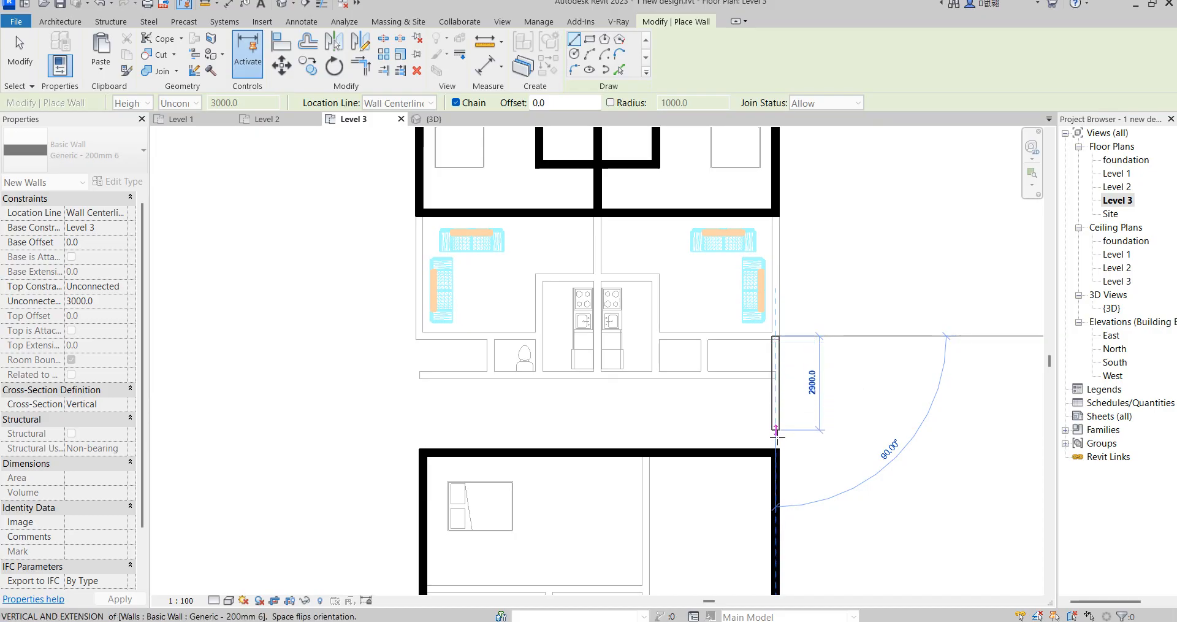
click(776, 374)
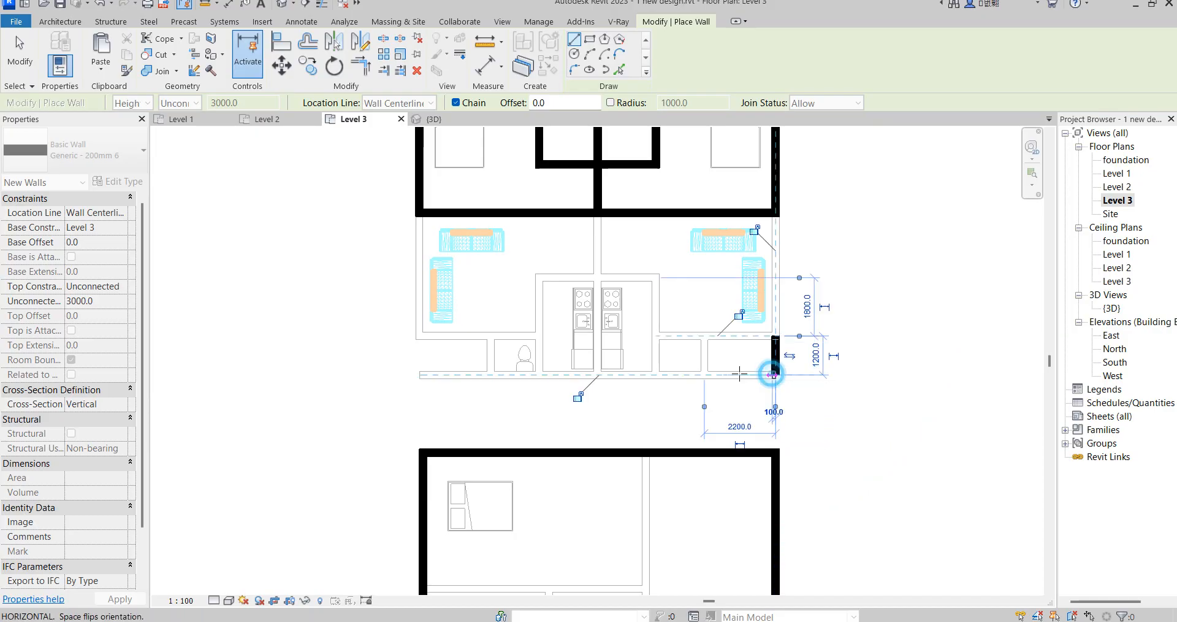
click(598, 375)
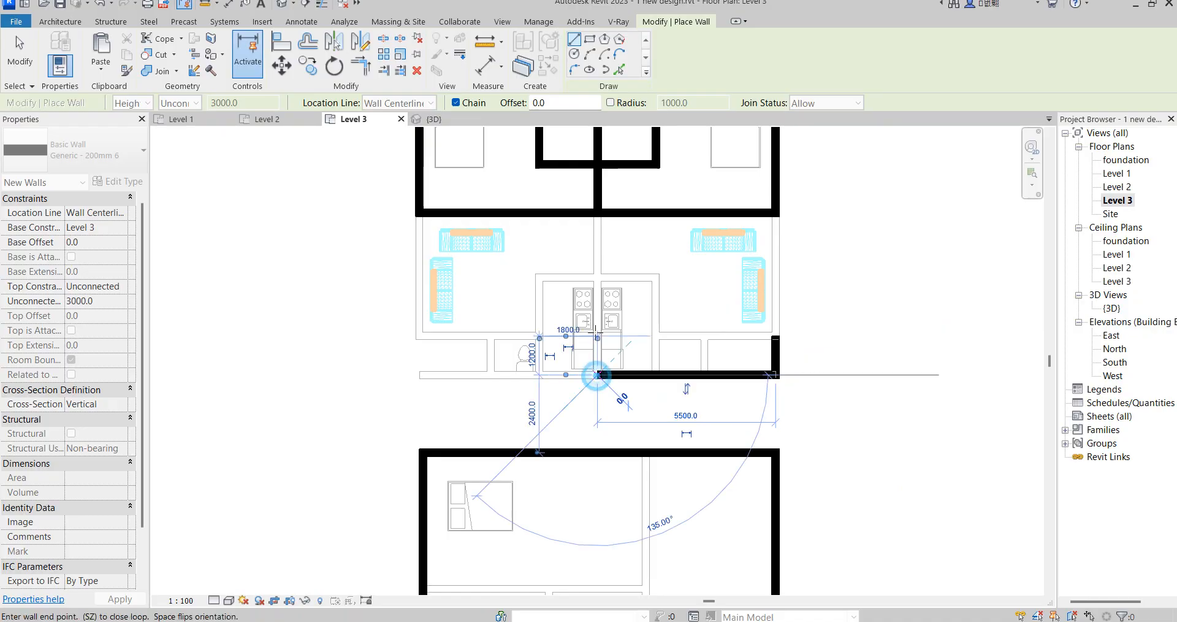
click(598, 213)
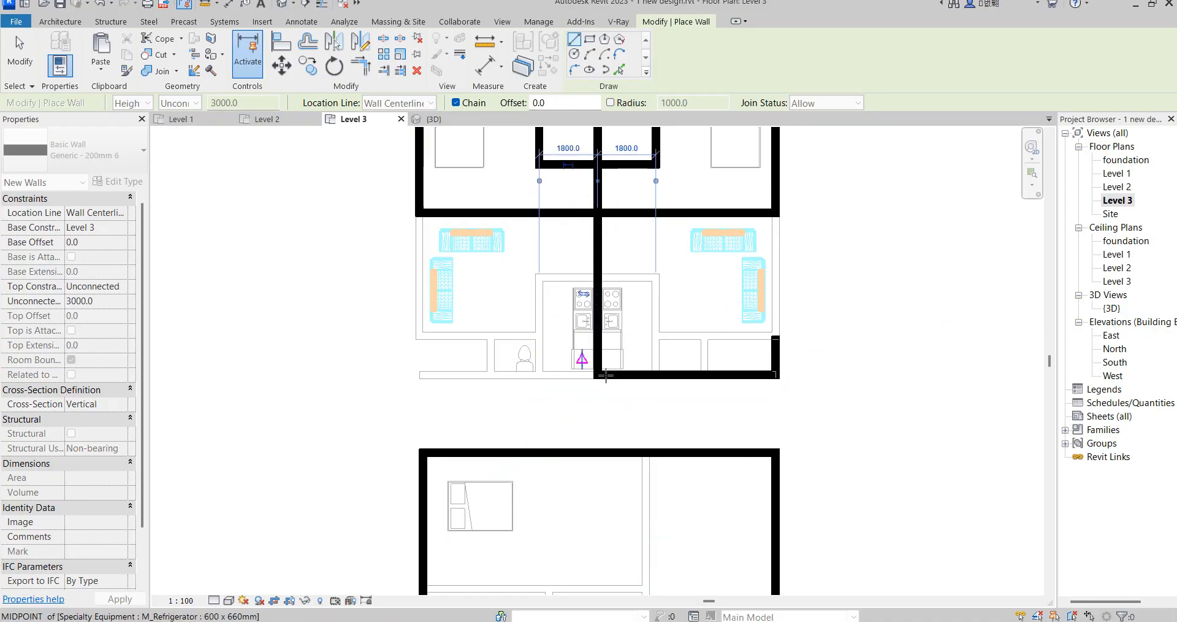
key(Escape)
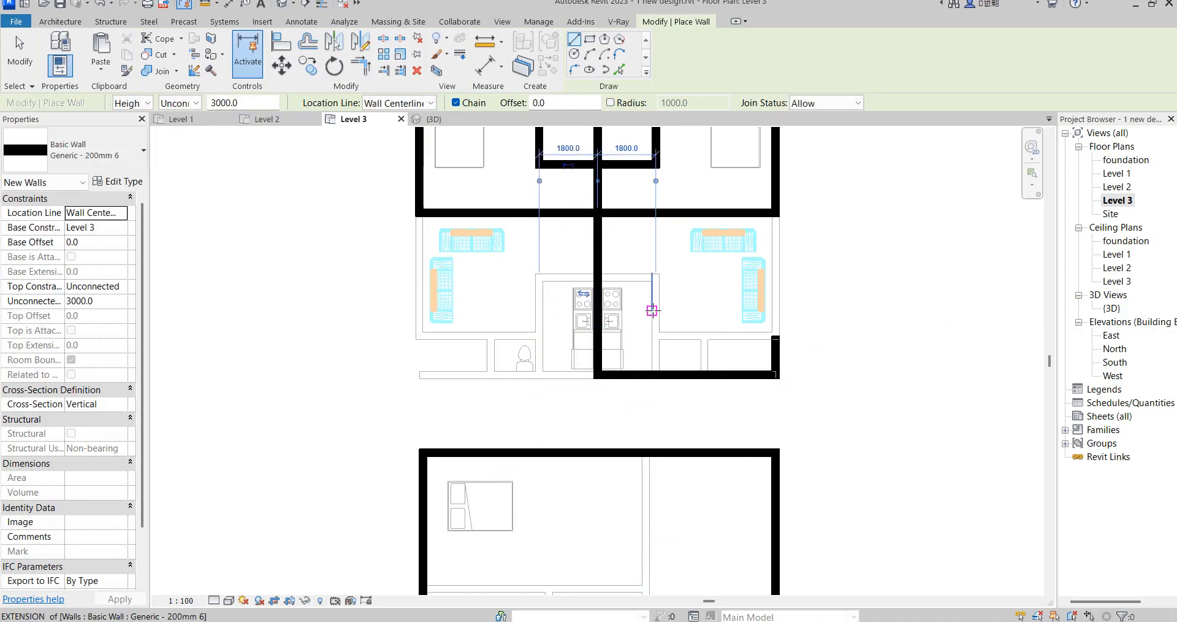
- Draw a 5500 mm horizontal wall across the eastern unit, 2400 mm above its south wall, ending at the centre wall
scroll(598, 287, up, 3)
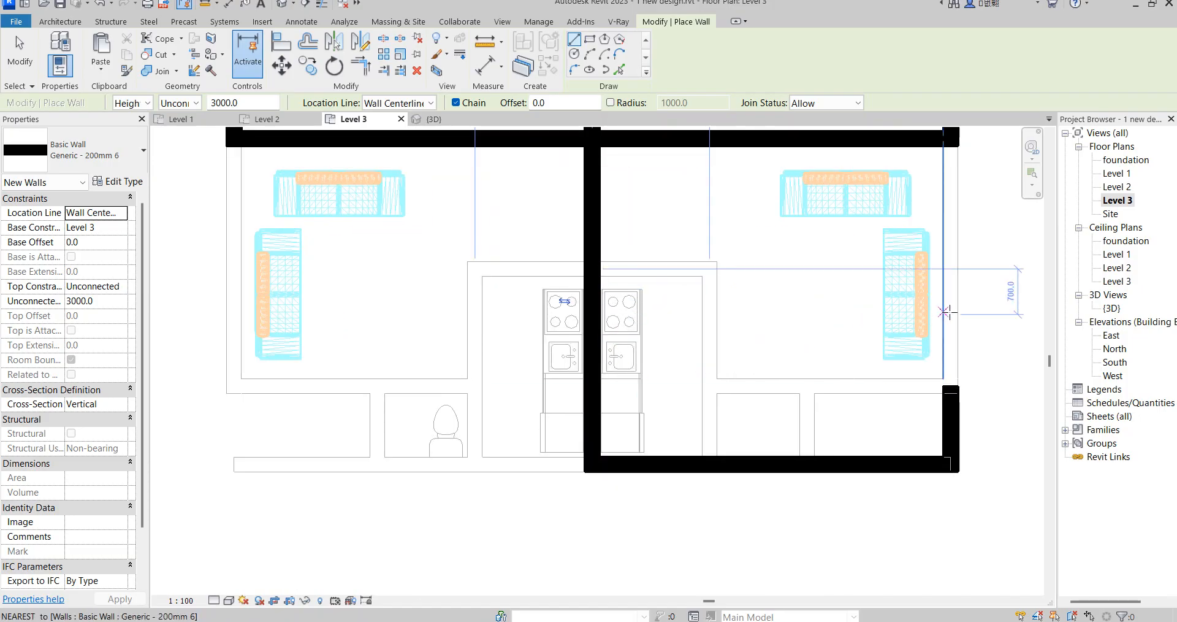
click(951, 308)
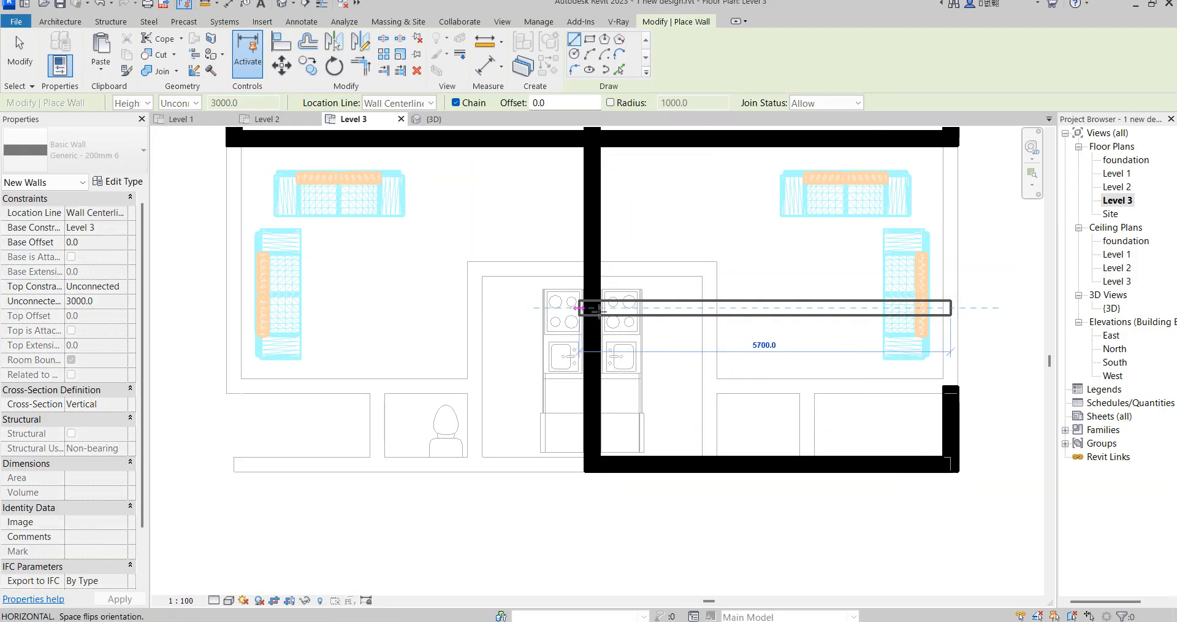
click(594, 308)
key(Escape)
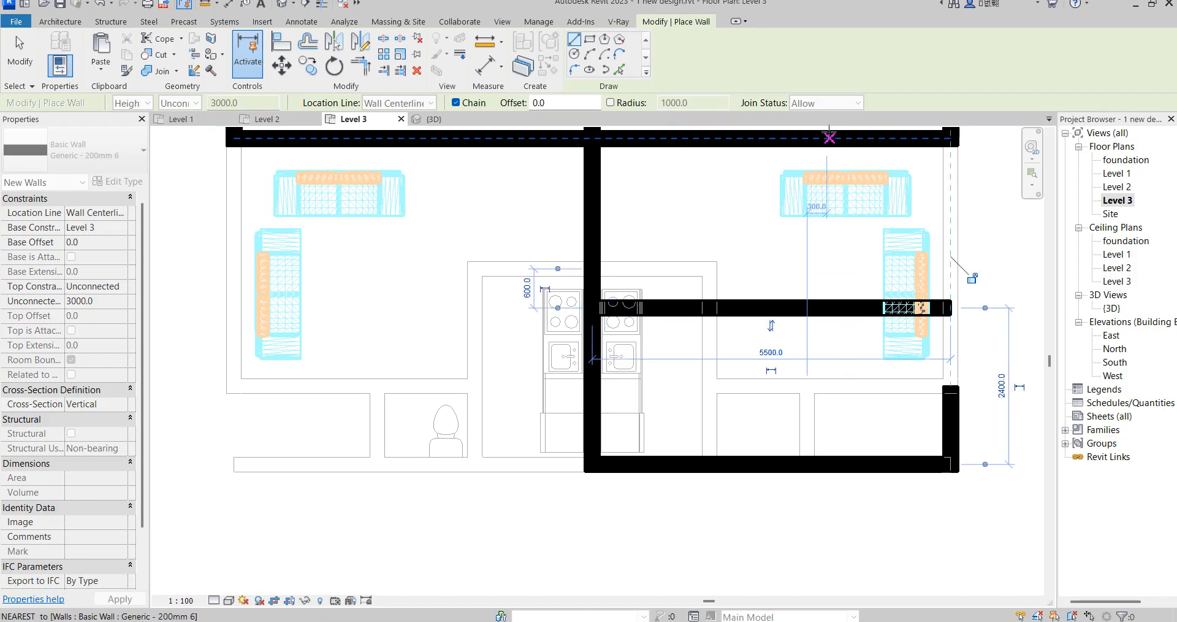
- Add a vertical partition from the bedroom wall to the new horizontal wall, 1850 mm in from the east side
click(830, 132)
click(831, 308)
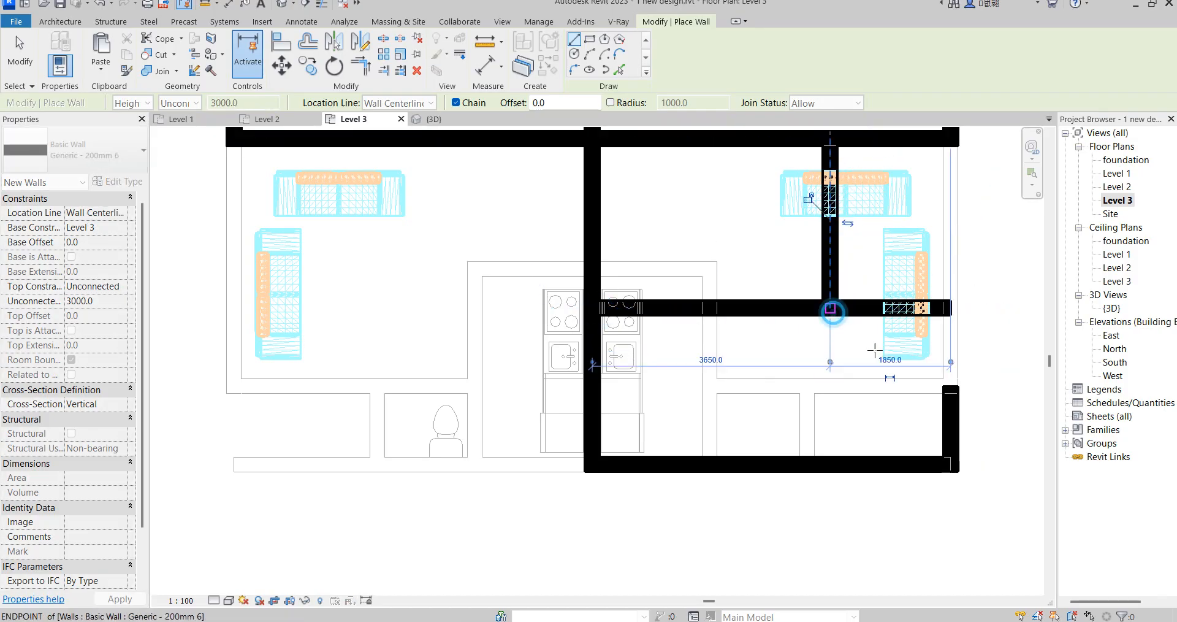
scroll(853, 355, down, 3)
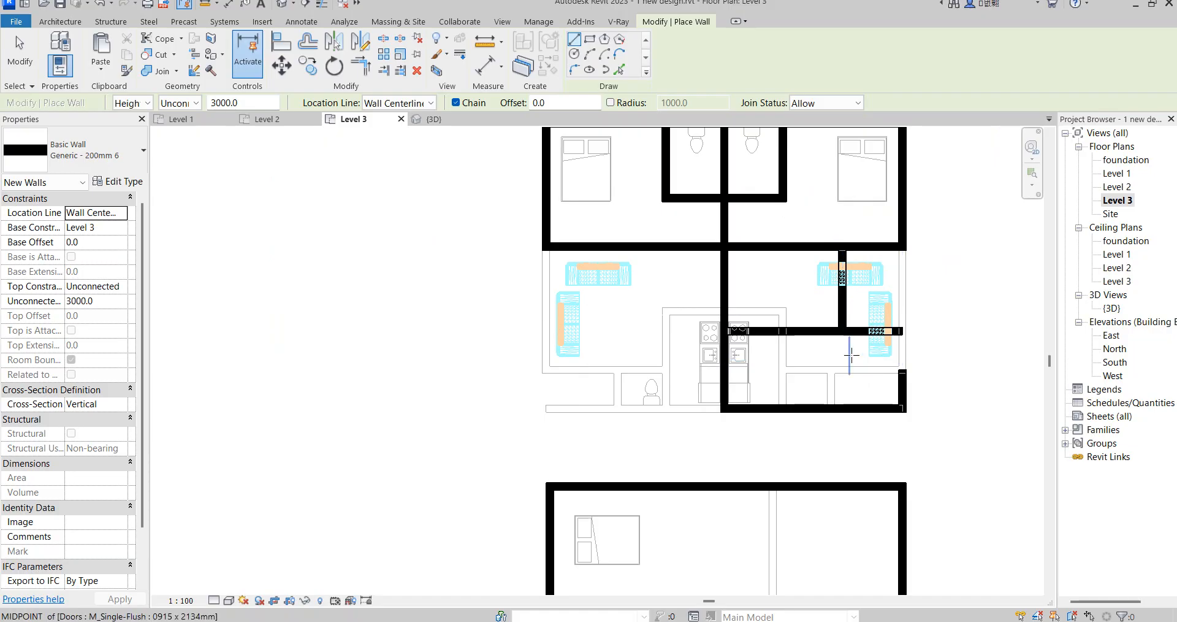
scroll(797, 271, up, 1)
right_click(796, 279)
click(826, 293)
scroll(815, 368, down, 2)
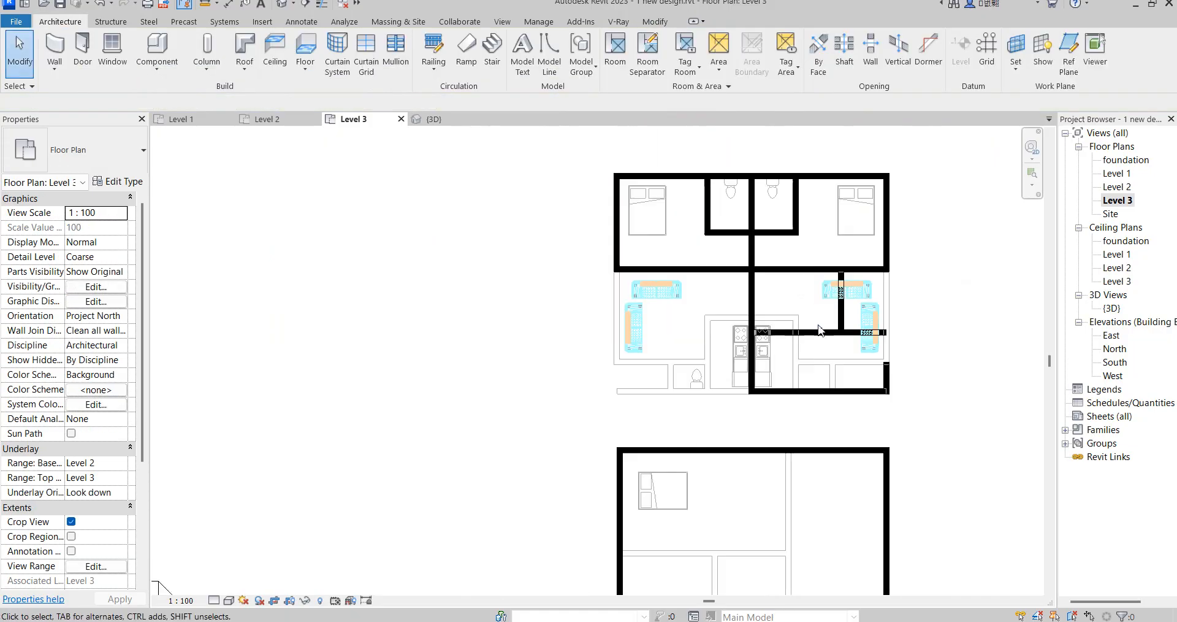
- Extend the short east side wall 1200 mm north to meet the horizontal wall
scroll(814, 374, up, 2)
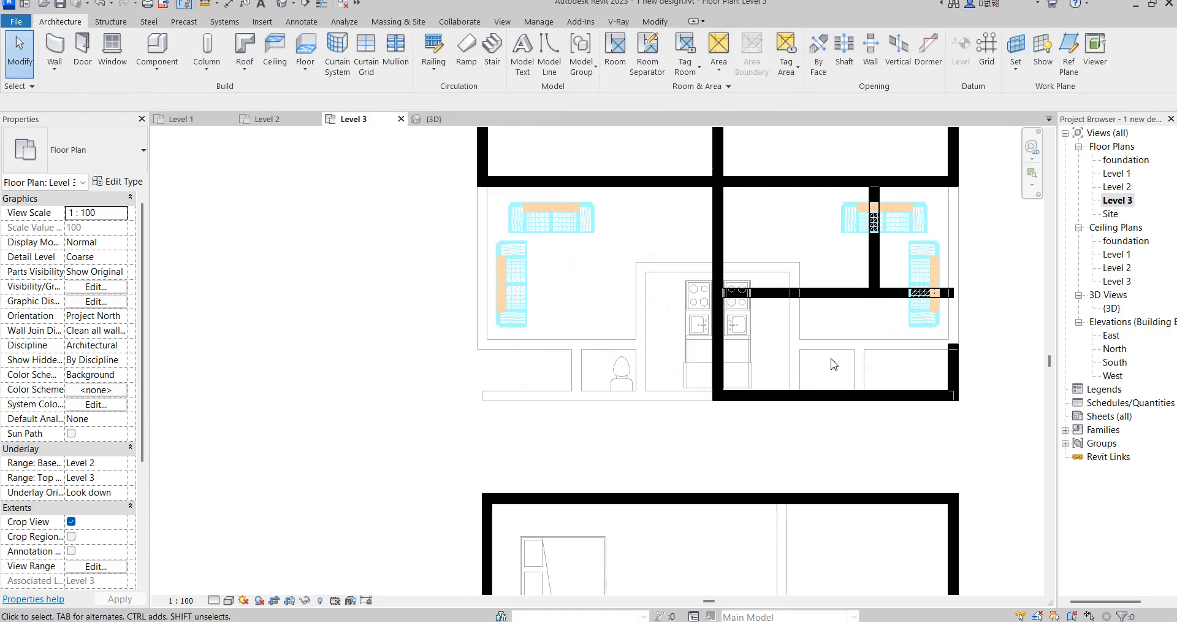
scroll(849, 317, down, 2)
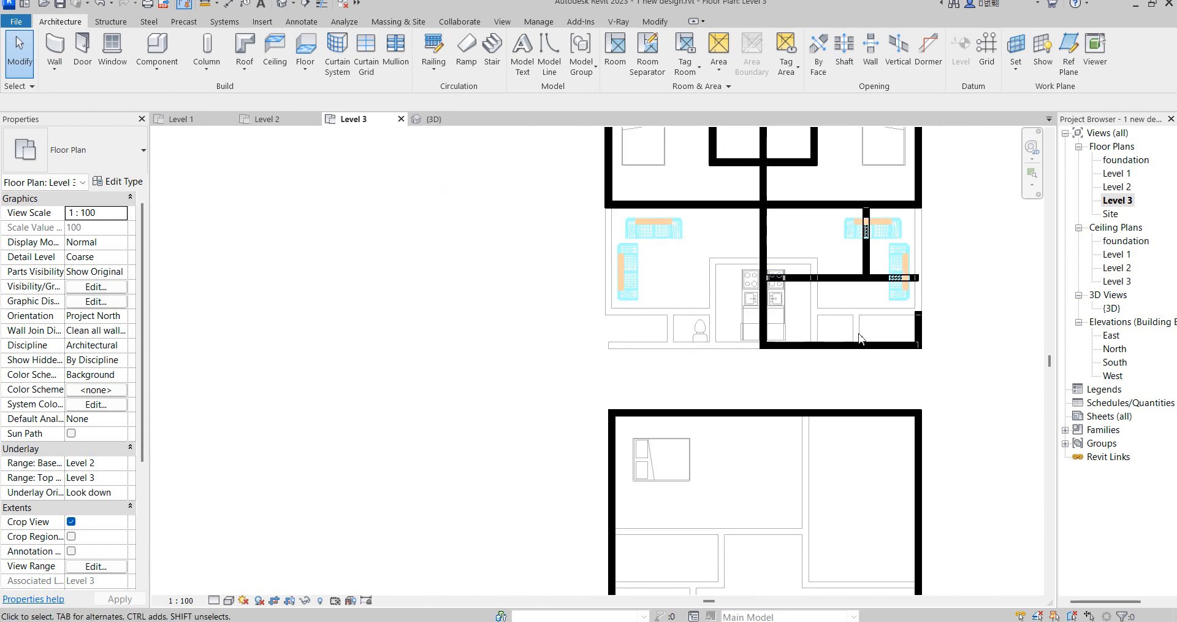
scroll(912, 319, up, 1)
click(918, 318)
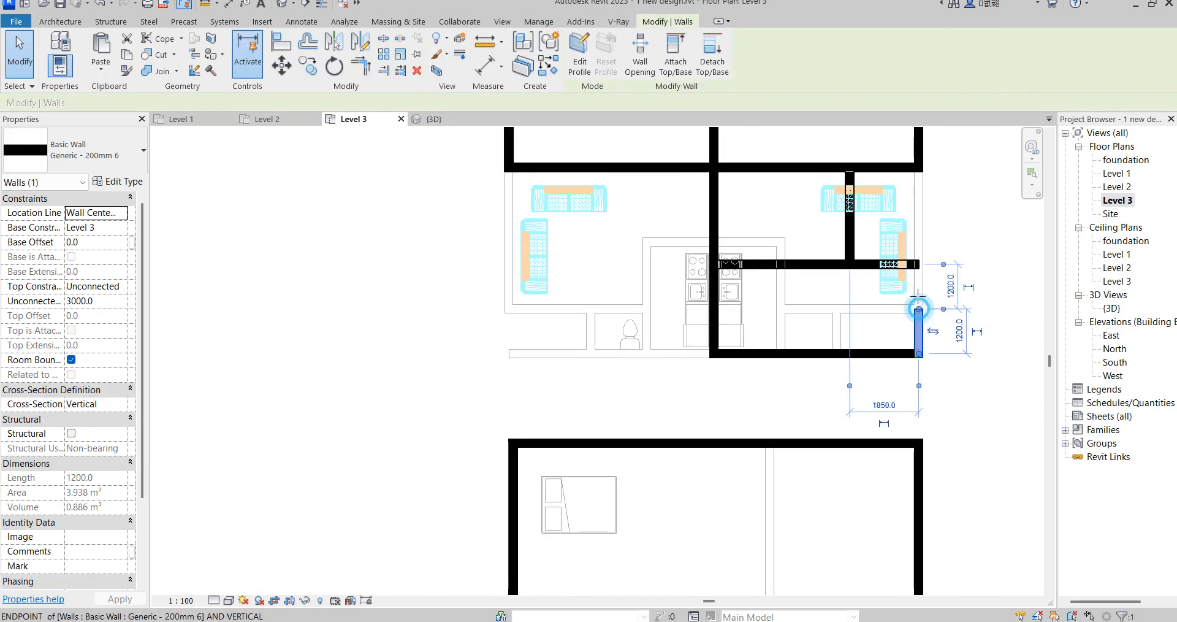
drag(918, 296, 919, 265)
- Shorten the eastern unit's centre wall so its north end stops at the horizontal wall
click(719, 202)
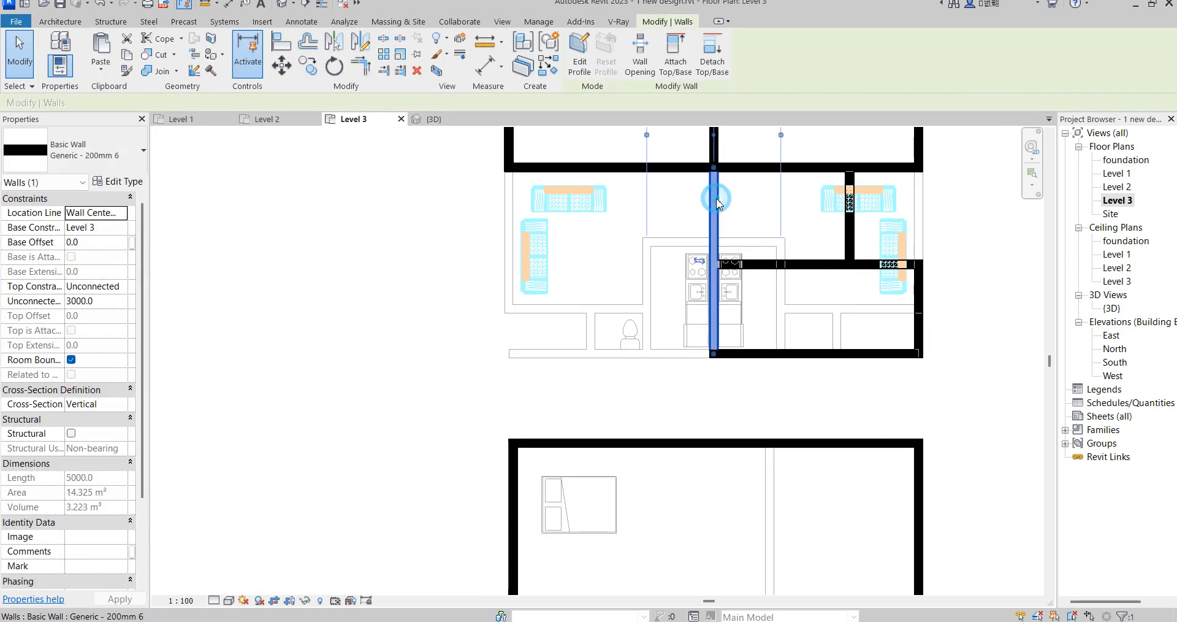
drag(714, 168, 725, 272)
click(826, 295)
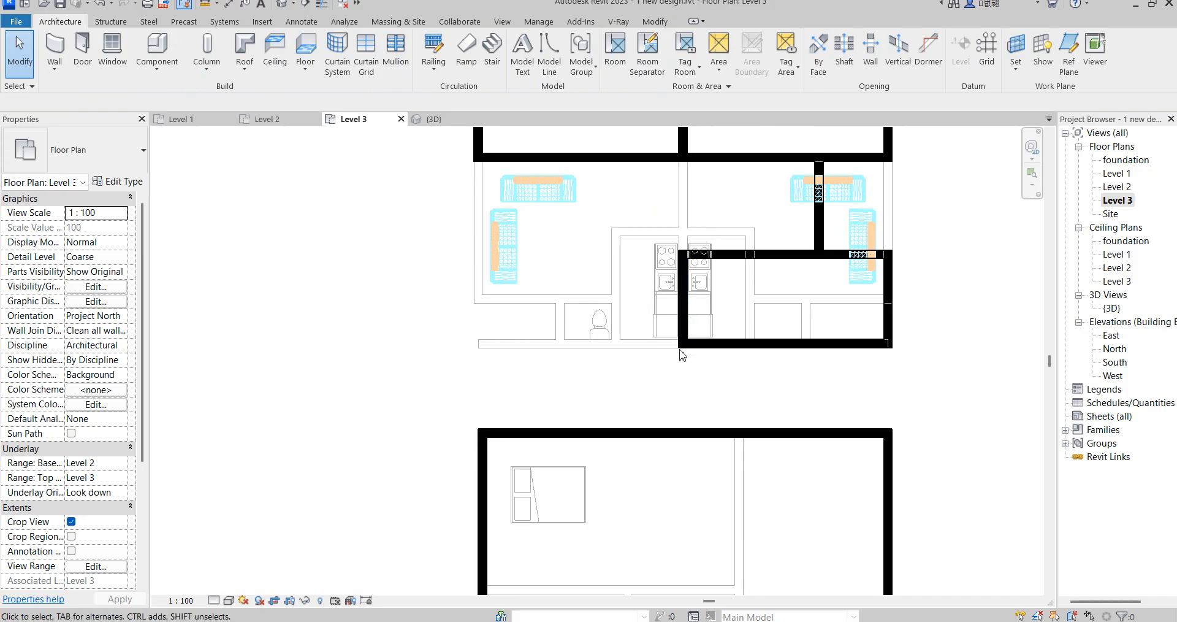
- Extend the south wall west to an 11000 mm length and the west side wall south to meet it
click(684, 342)
drag(680, 341, 478, 342)
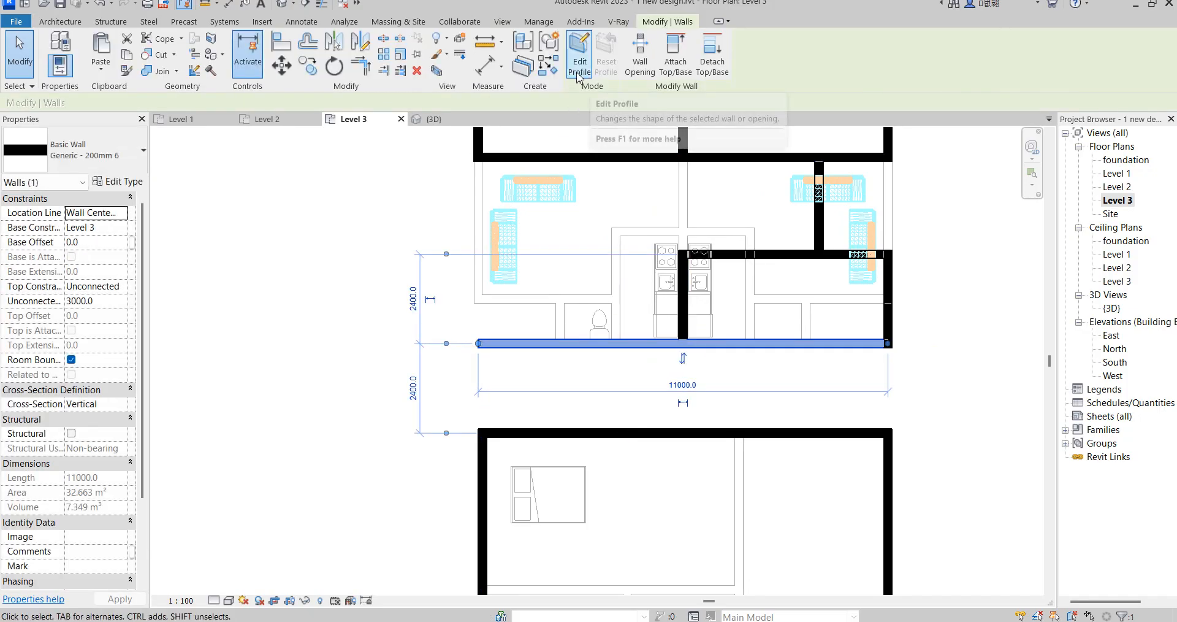
click(483, 139)
drag(479, 158, 478, 343)
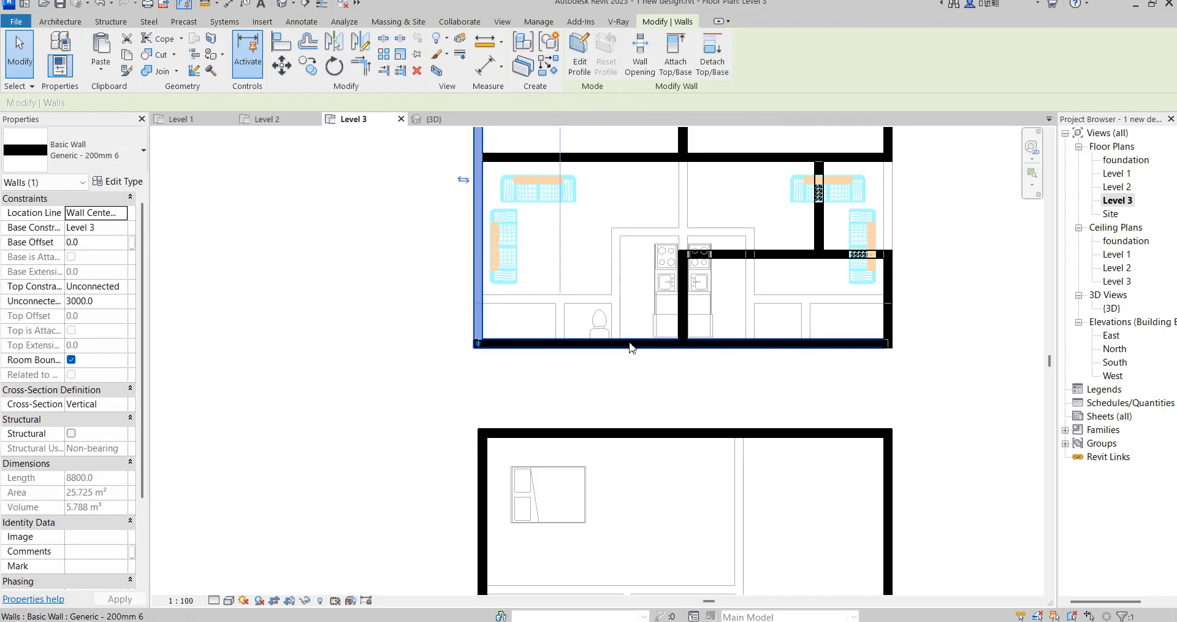
- Draw a vertical 200 mm partition from the bedroom wall to the south wall, 1300 mm in from the west side wall
click(548, 65)
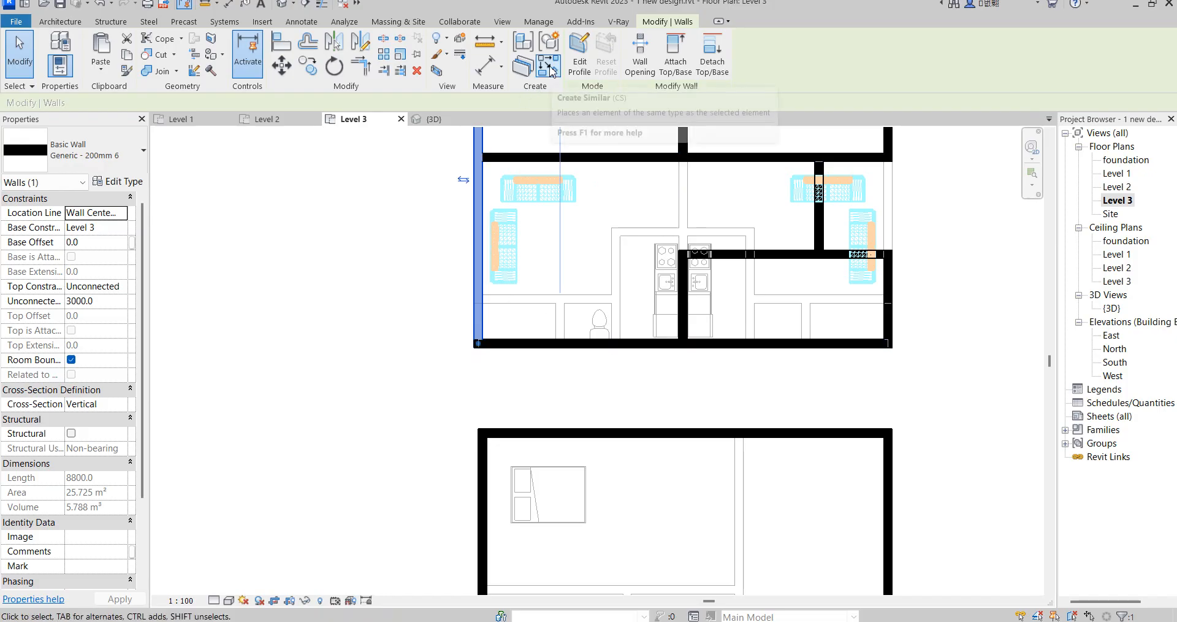
click(526, 161)
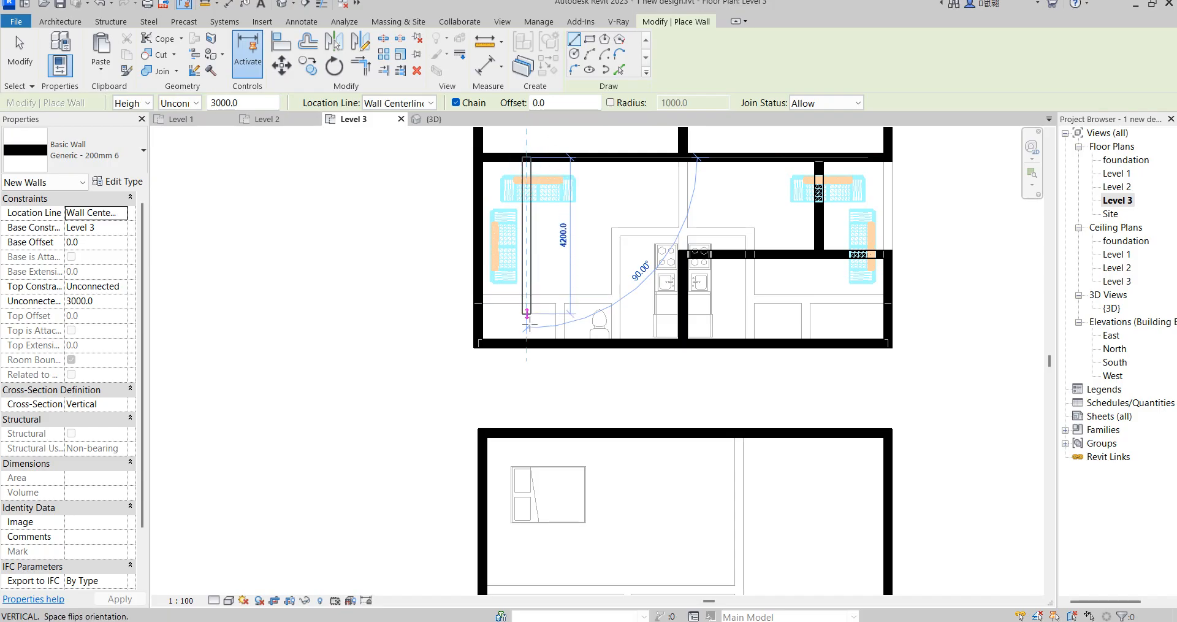
click(527, 343)
key(Escape)
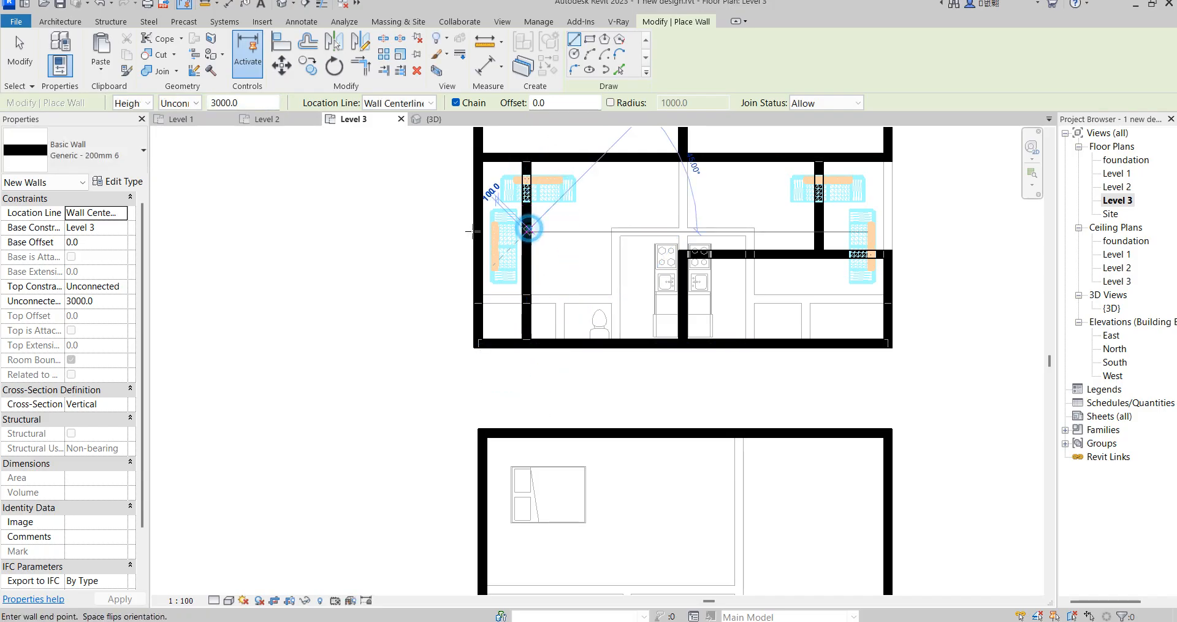
- Add a 1300 mm horizontal wall joining the new partition to the west side wall, 2000 mm below the bedroom wall
click(526, 231)
click(480, 232)
key(Escape)
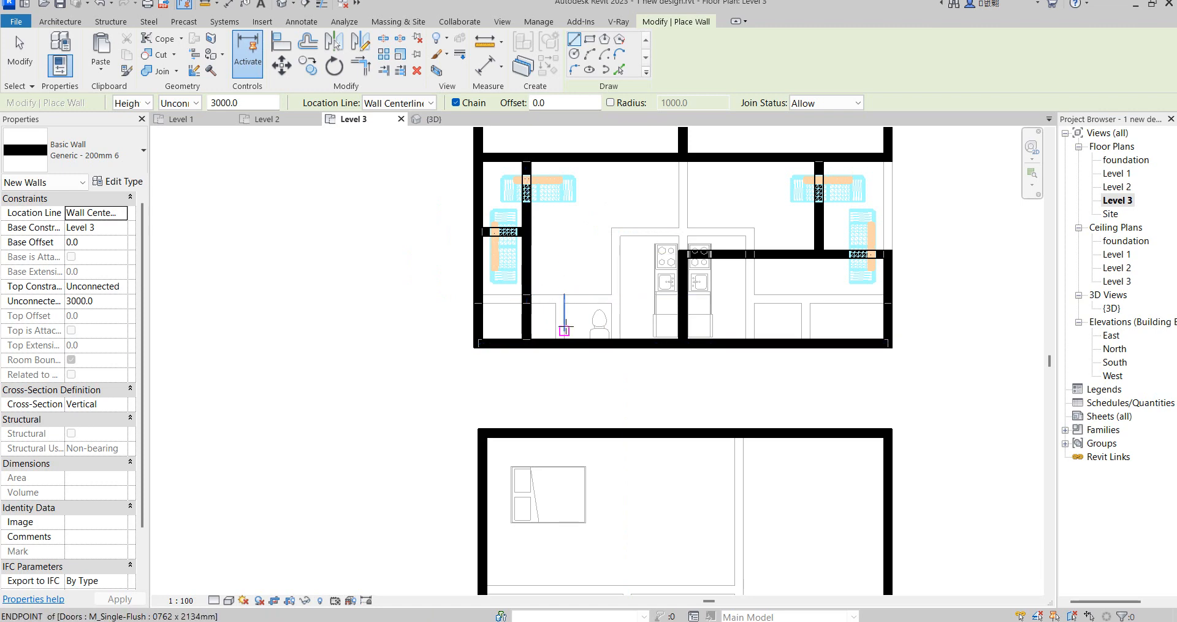
scroll(561, 325, down, 1)
scroll(530, 270, up, 1)
right_click(586, 228)
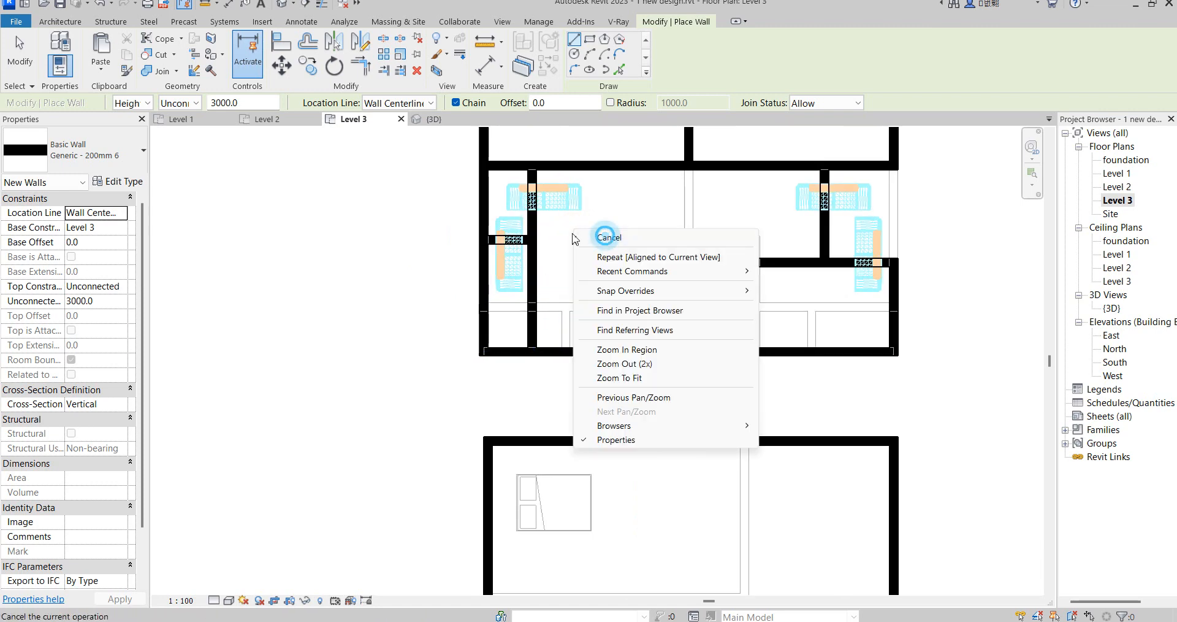
click(604, 232)
- Move the short western horizontal wall up to 1400 mm below the bedroom wall
click(521, 240)
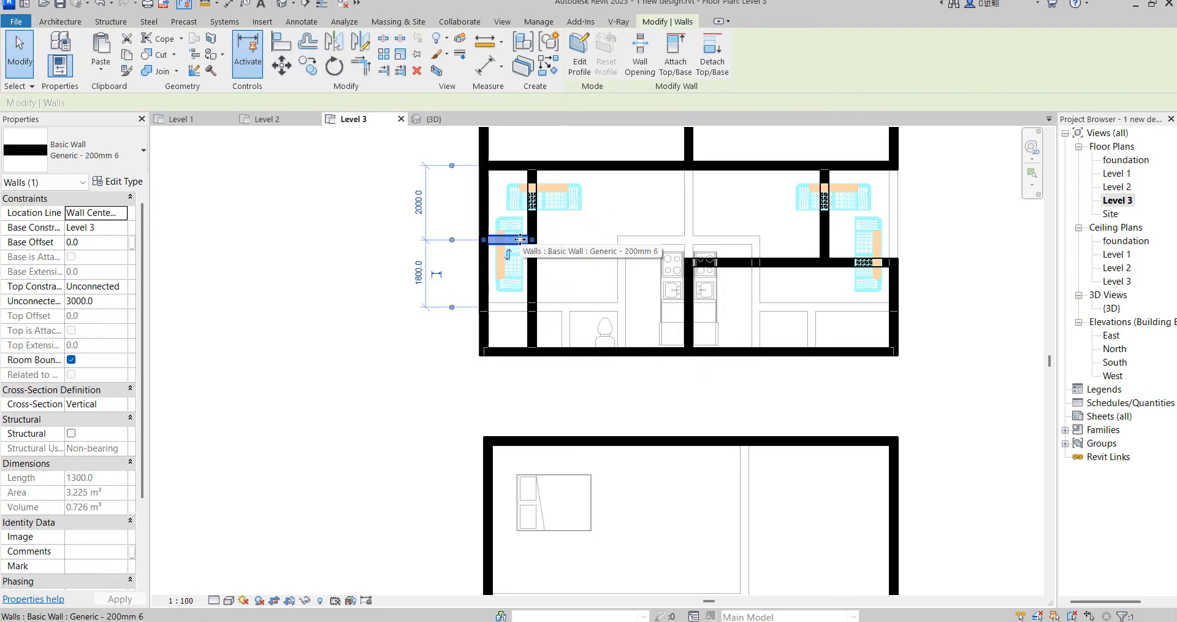
drag(521, 240, 520, 221)
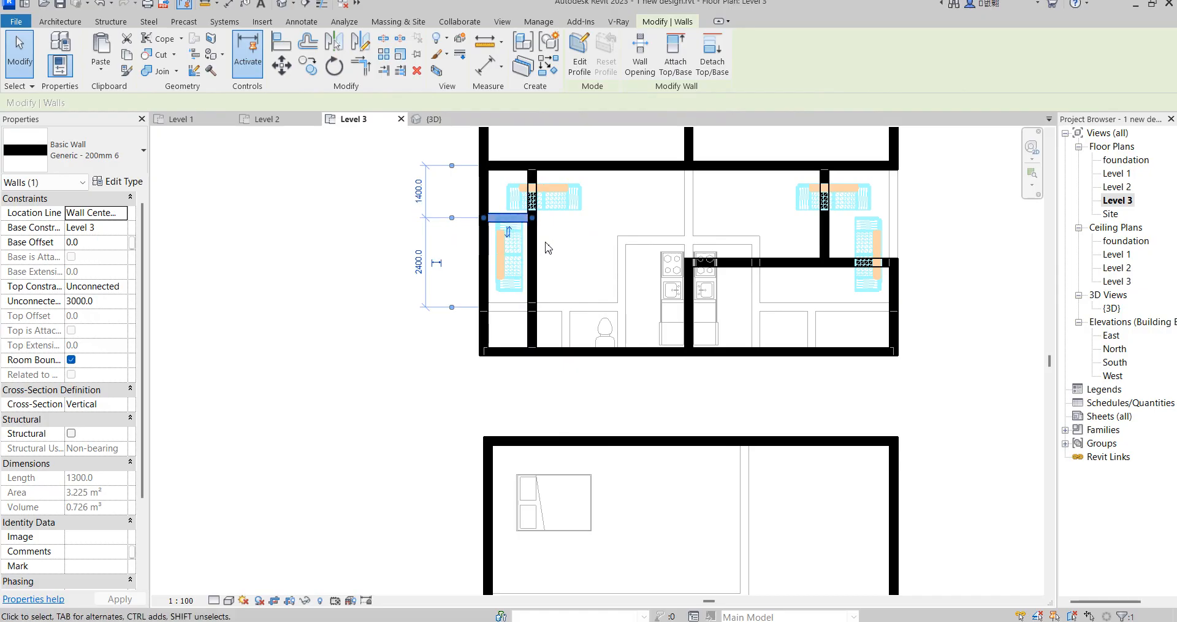
click(587, 259)
- Shorten the west side wall so its south end stops at the short horizontal wall
scroll(613, 239, down, 2)
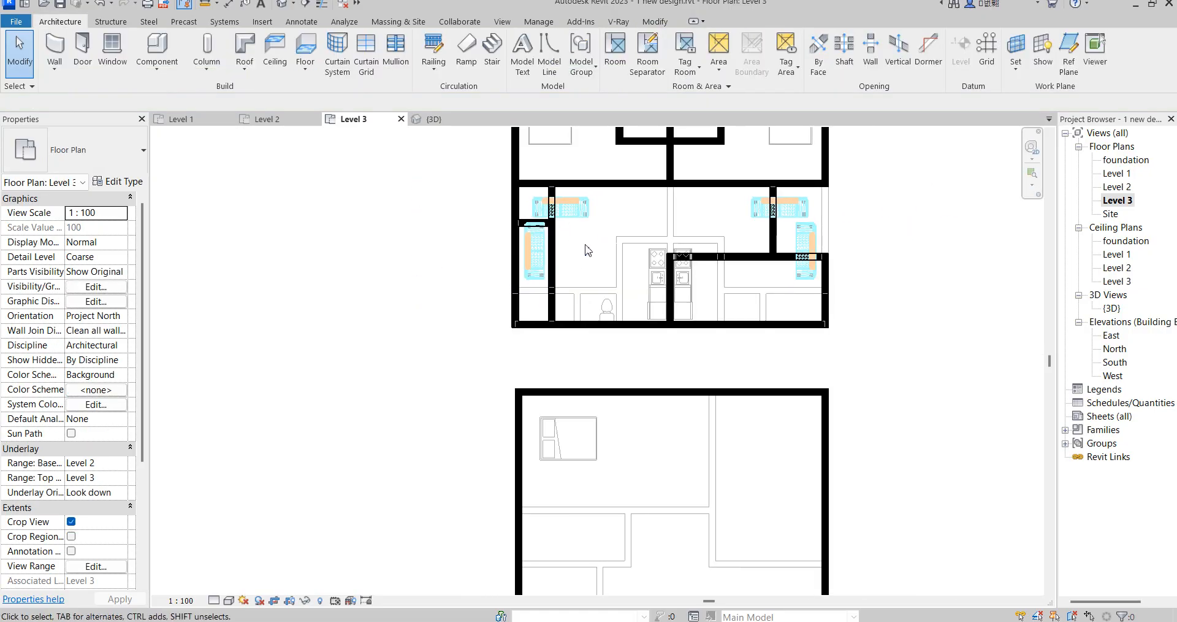
scroll(512, 327, up, 1)
click(478, 296)
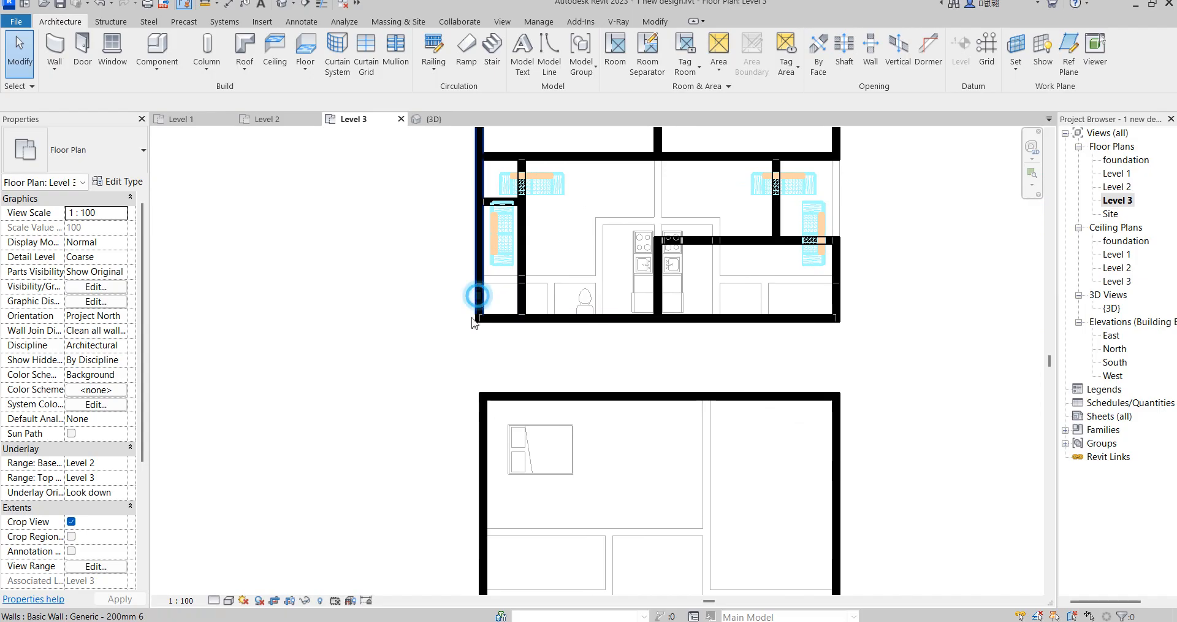
drag(480, 319, 481, 201)
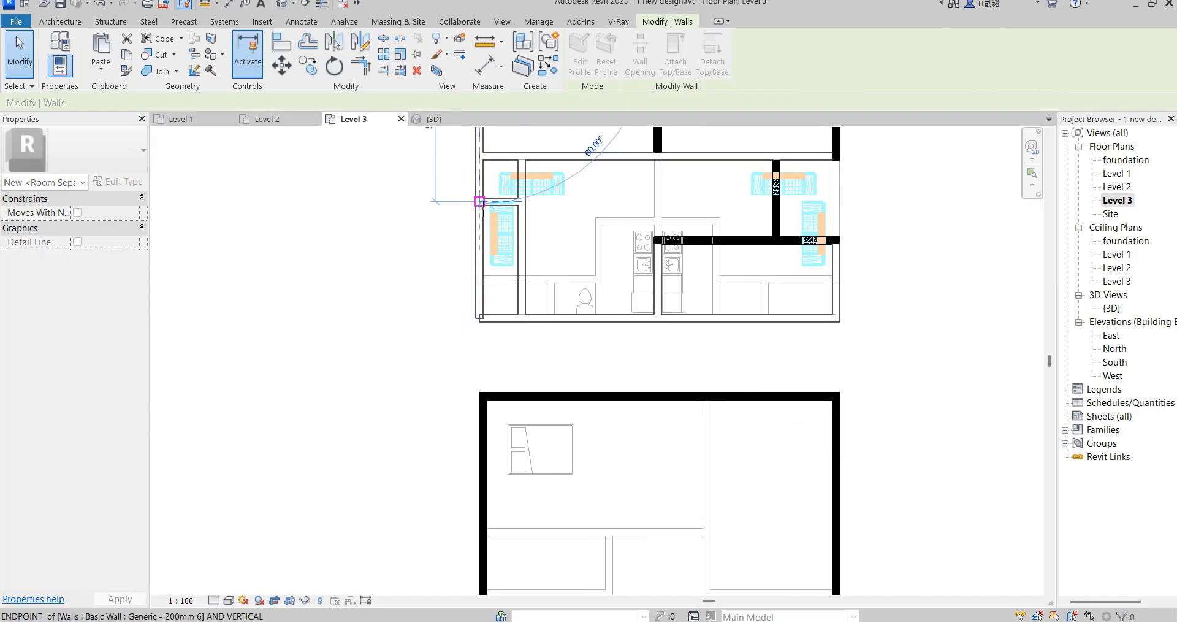
click(572, 226)
- Examine the Level 3 wall layout of both buildings against the Level 2 underlay
scroll(572, 303, down, 3)
scroll(642, 310, down, 3)
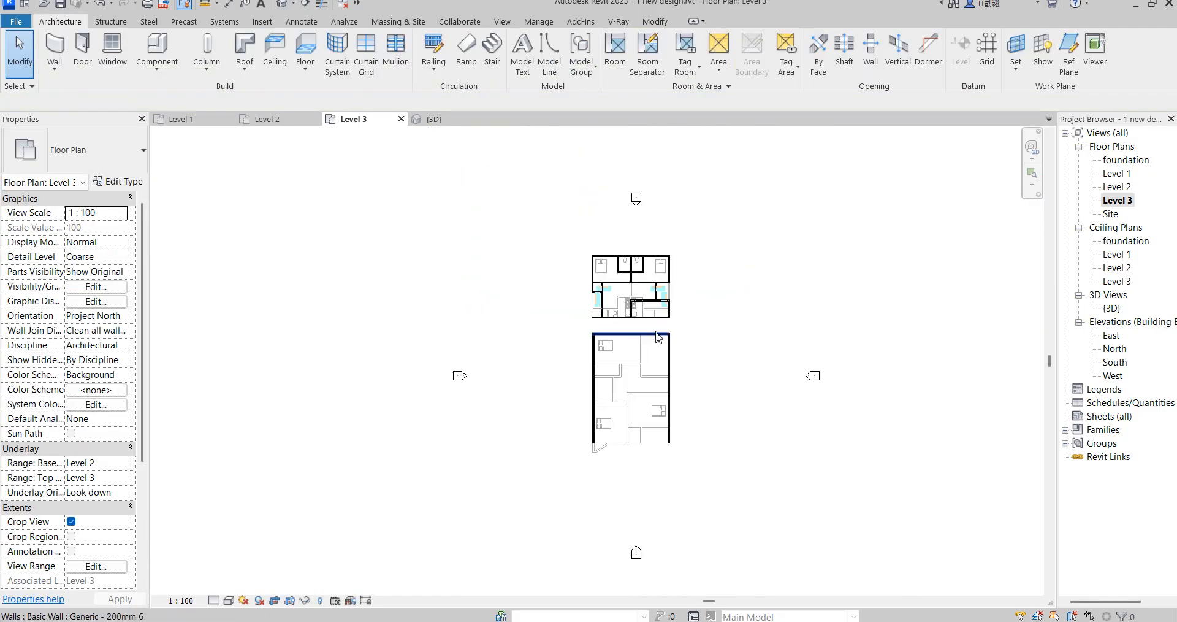
scroll(657, 336, up, 5)
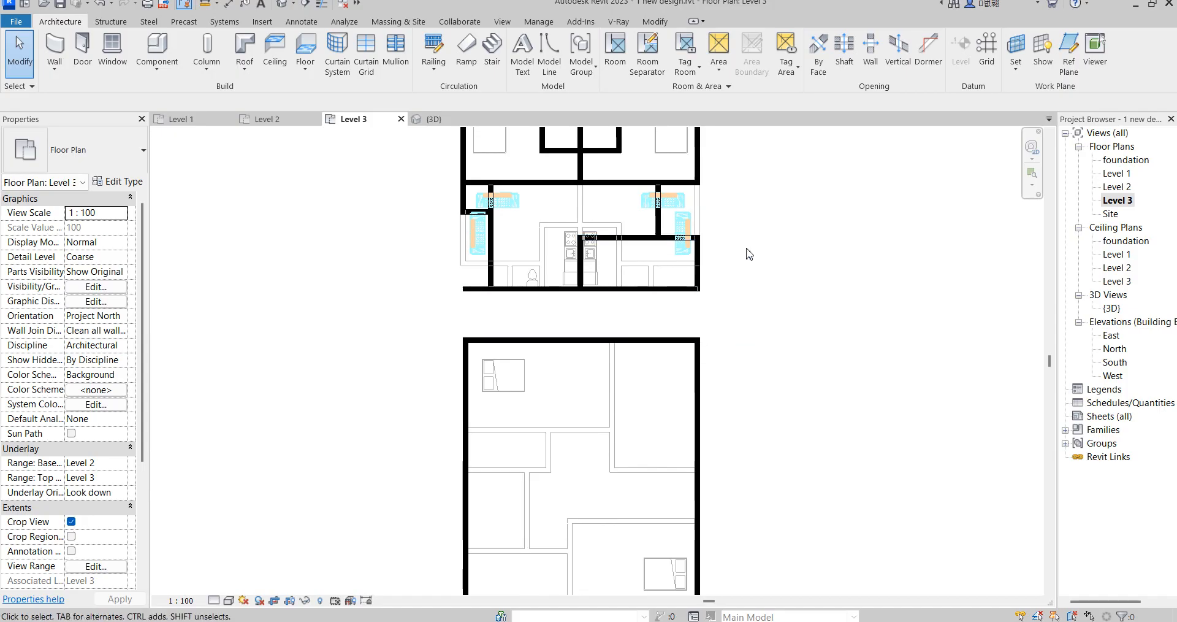
scroll(726, 271, down, 2)
scroll(676, 335, up, 2)
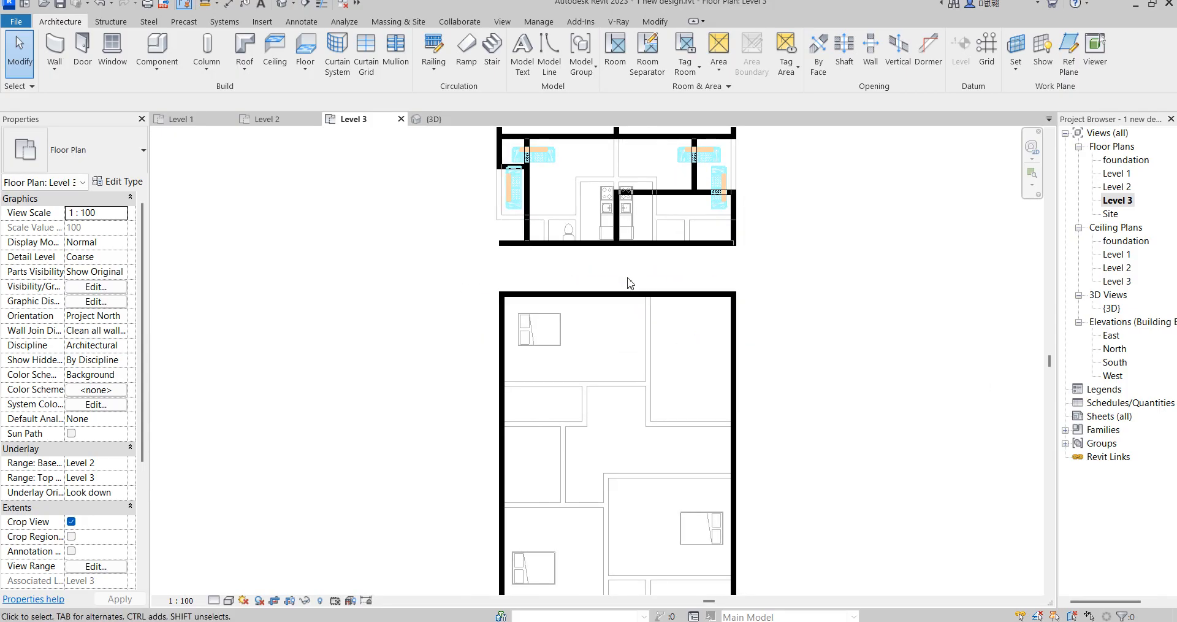
scroll(628, 283, down, 2)
scroll(688, 270, up, 2)
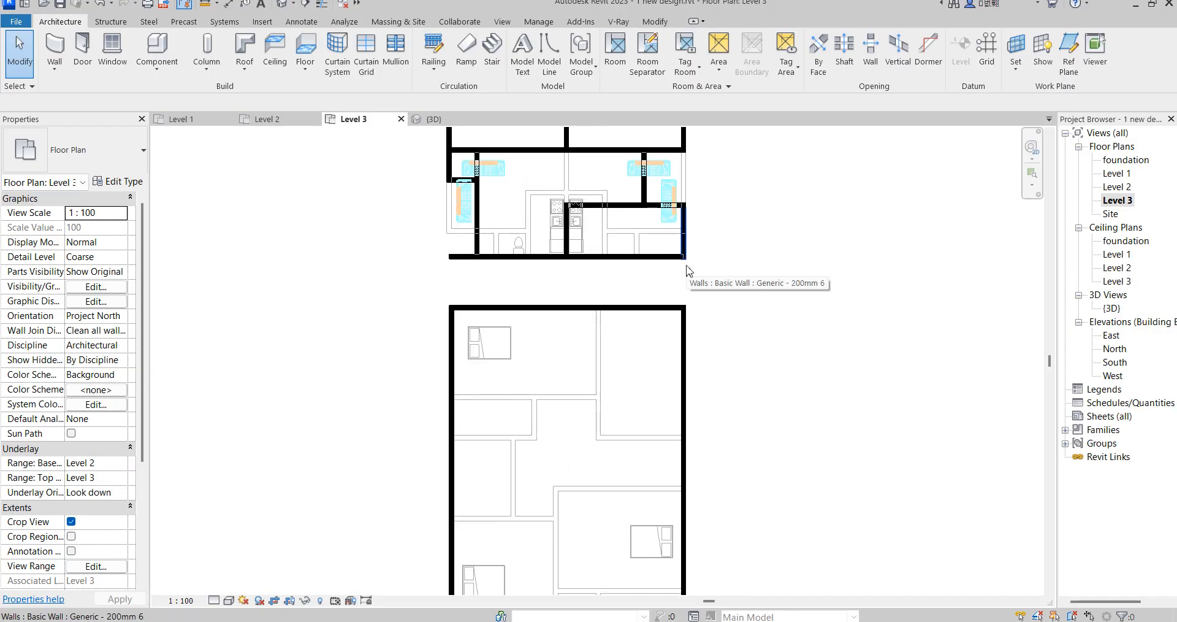
scroll(687, 271, down, 1)
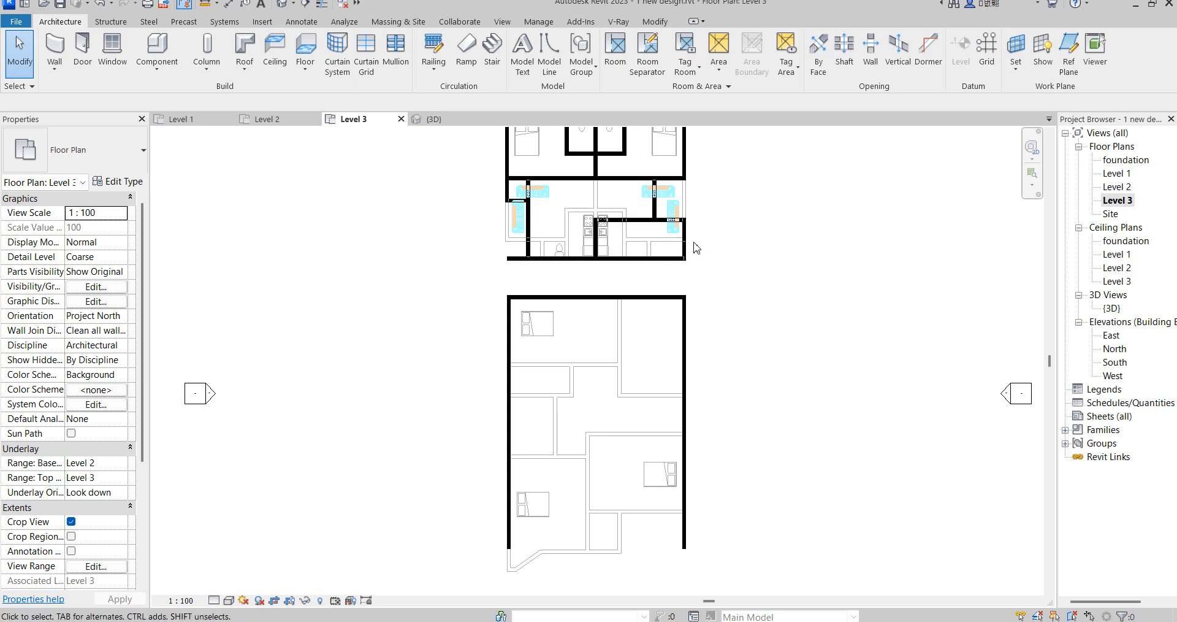
- Mirror the eastern unit's horizontal wall, side wall, partition and centre wall vertically about the horizontal wall, with Copy off
scroll(610, 236, up, 2)
drag(547, 172, 723, 265)
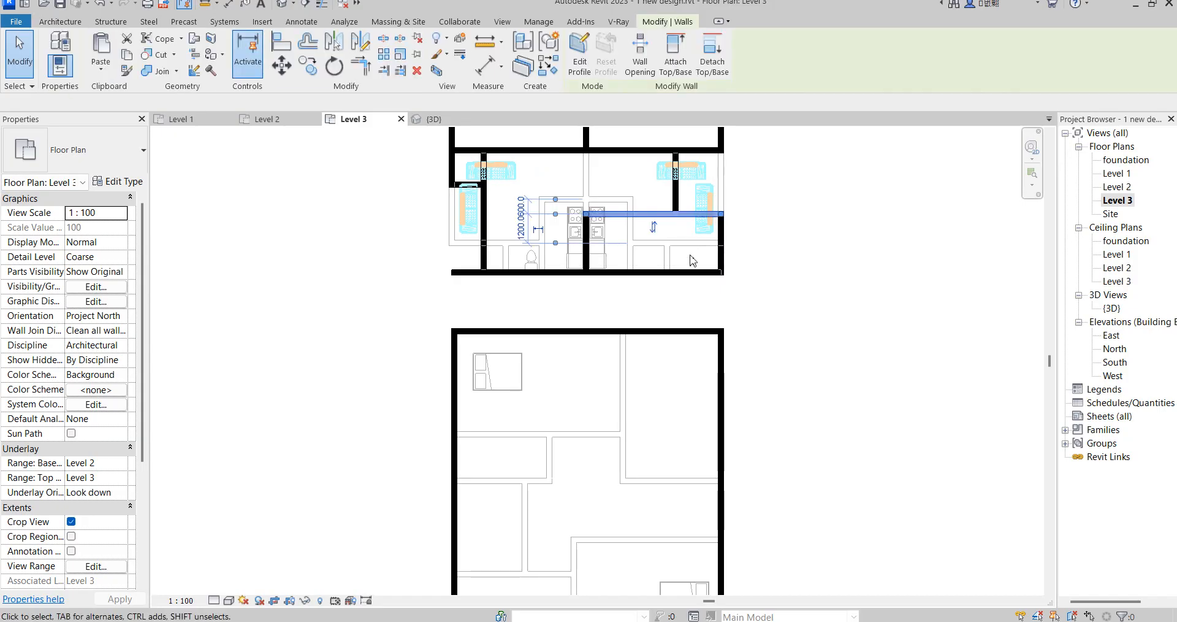
ctrl+click(723, 233)
ctrl+click(676, 190)
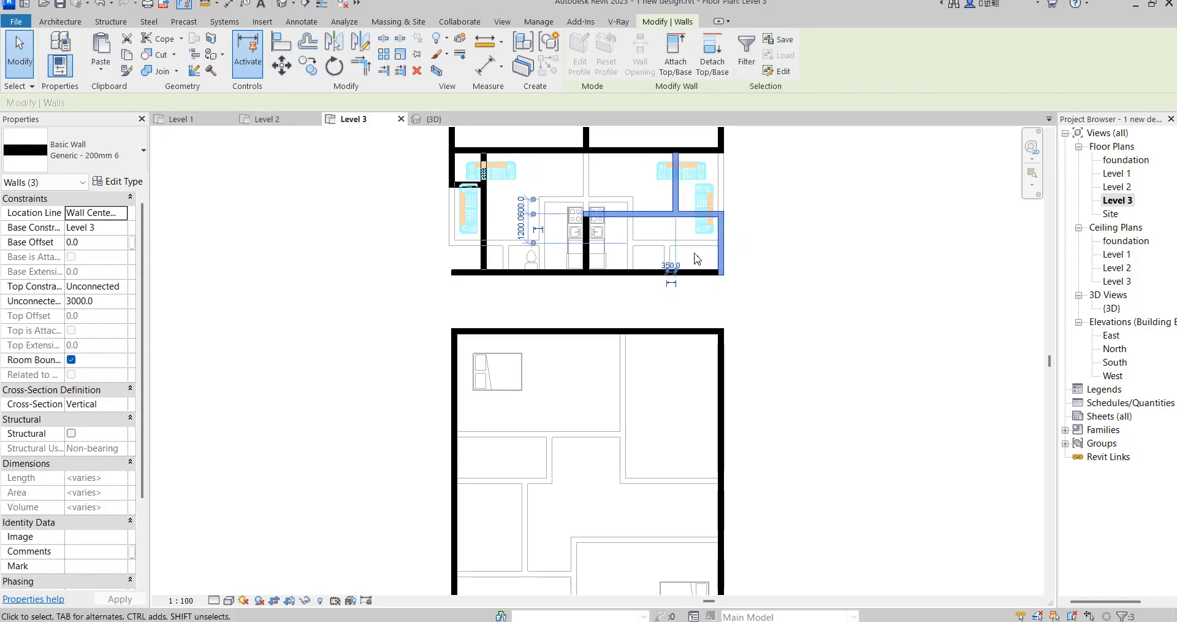
ctrl+click(590, 256)
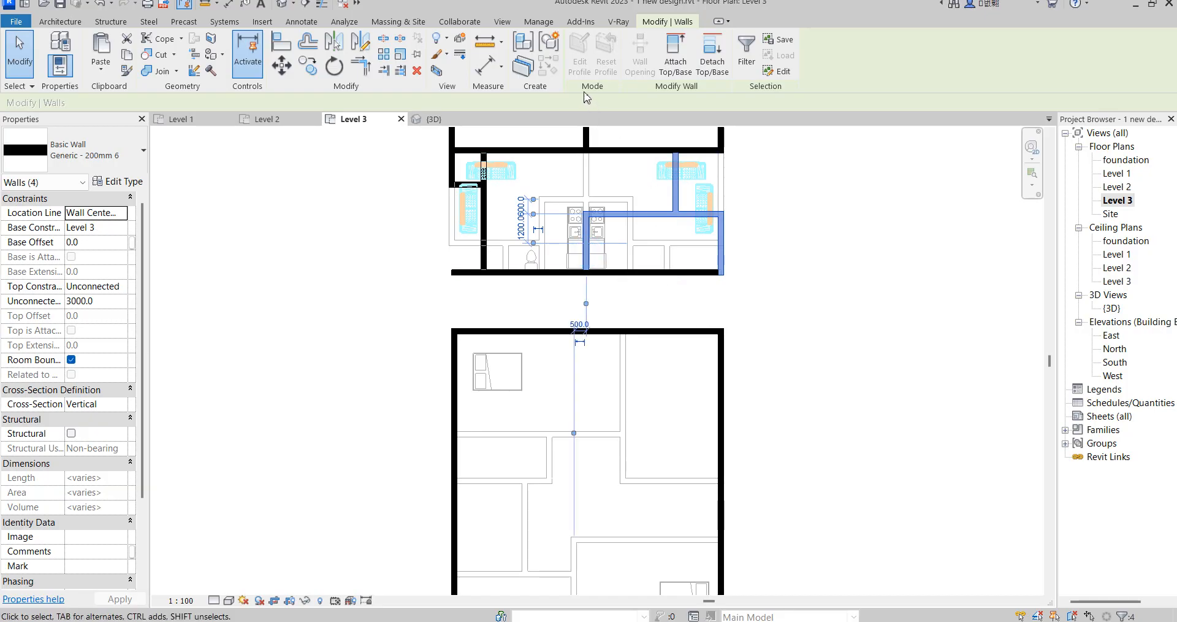
click(363, 43)
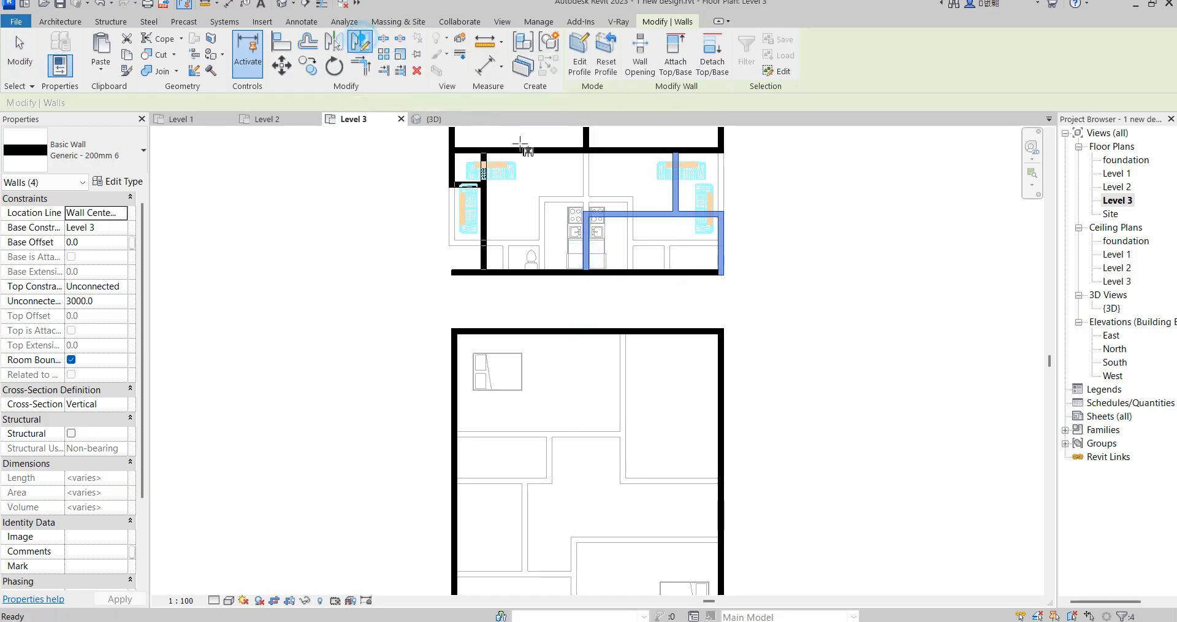
scroll(726, 276, up, 4)
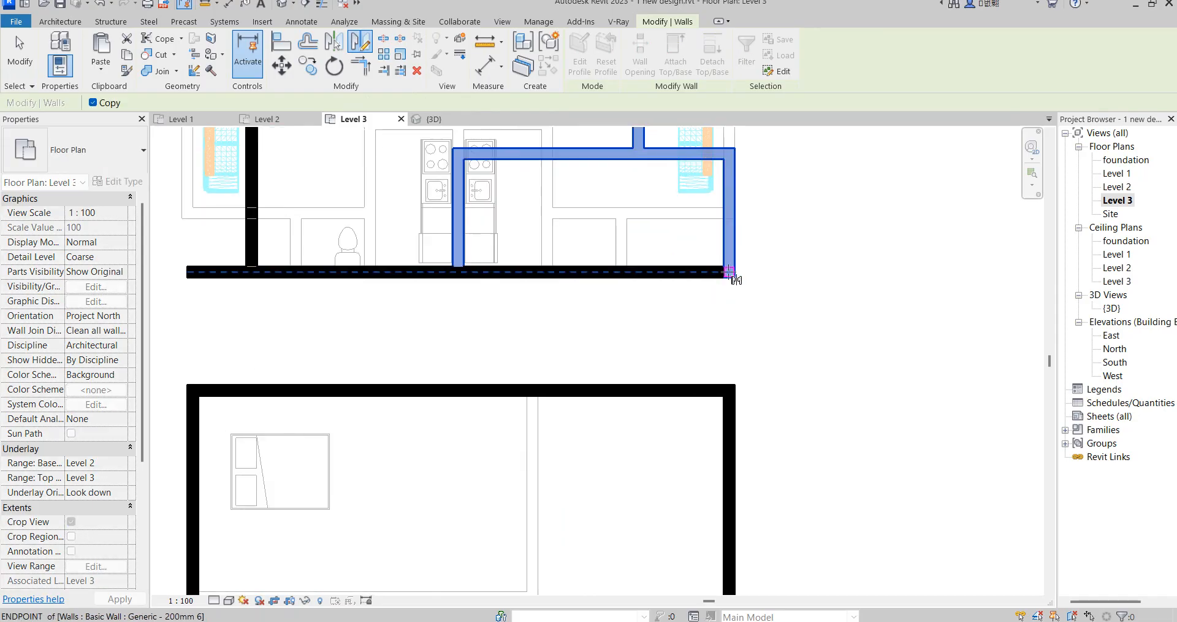
scroll(730, 274, down, 2)
scroll(683, 205, up, 2)
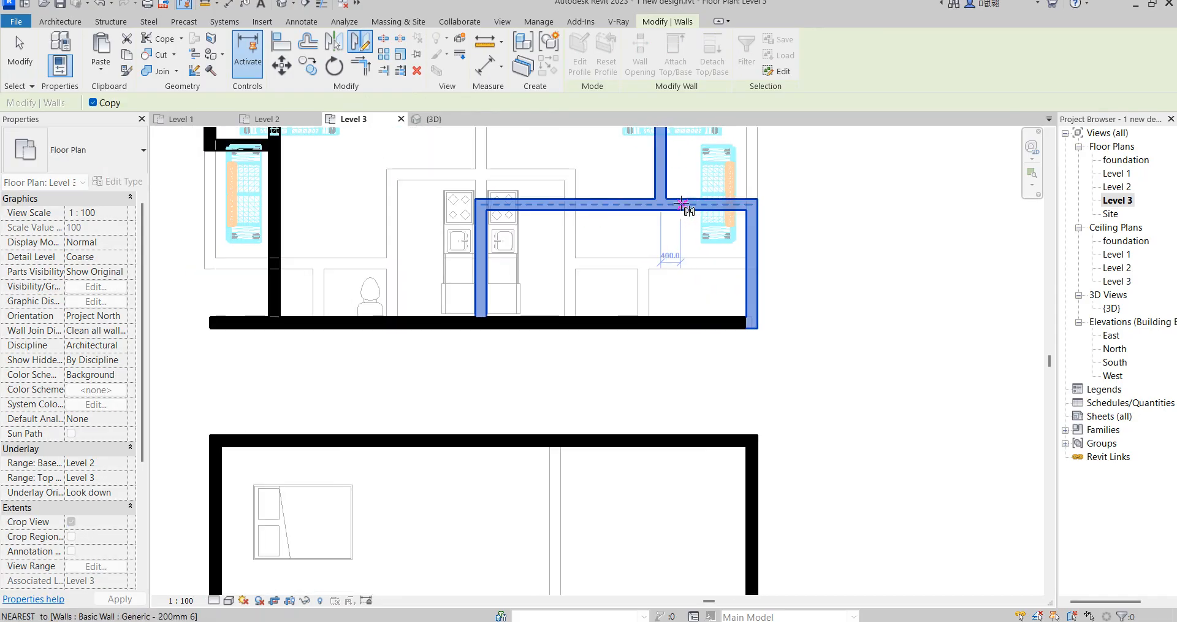
click(92, 103)
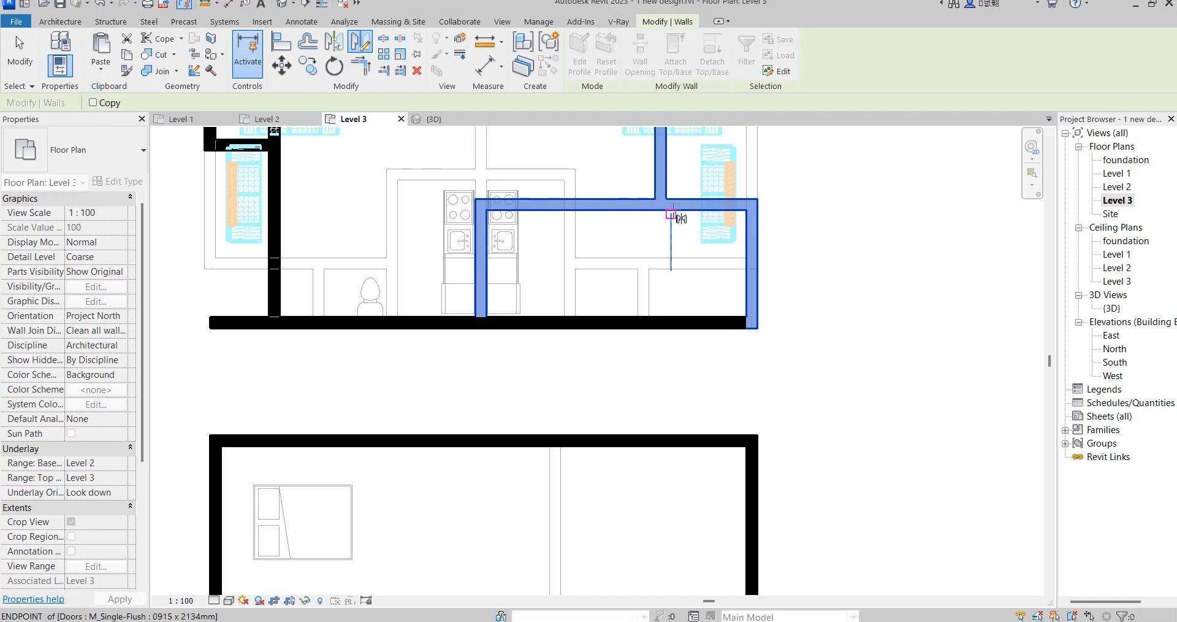
click(711, 202)
scroll(767, 273, down, 4)
scroll(675, 295, up, 3)
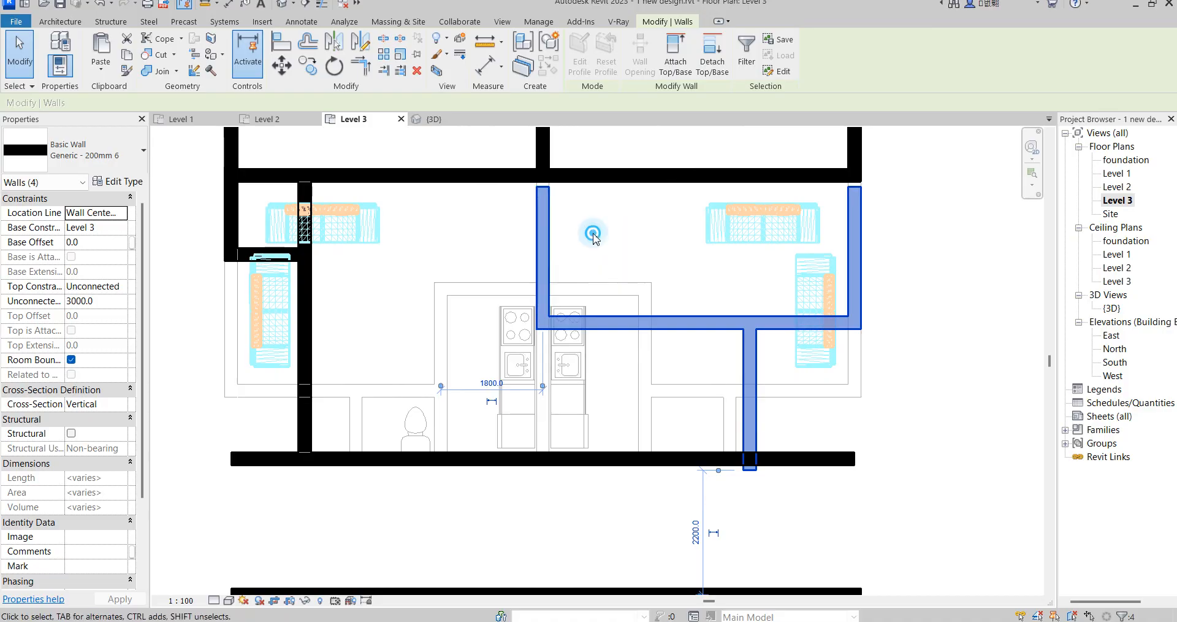
click(593, 236)
- Move the eastern unit's 2400 mm inner vertical wall to 1500 mm east of the bedroom centre wall's line
scroll(560, 263, down, 2)
click(561, 248)
drag(561, 249, 602, 263)
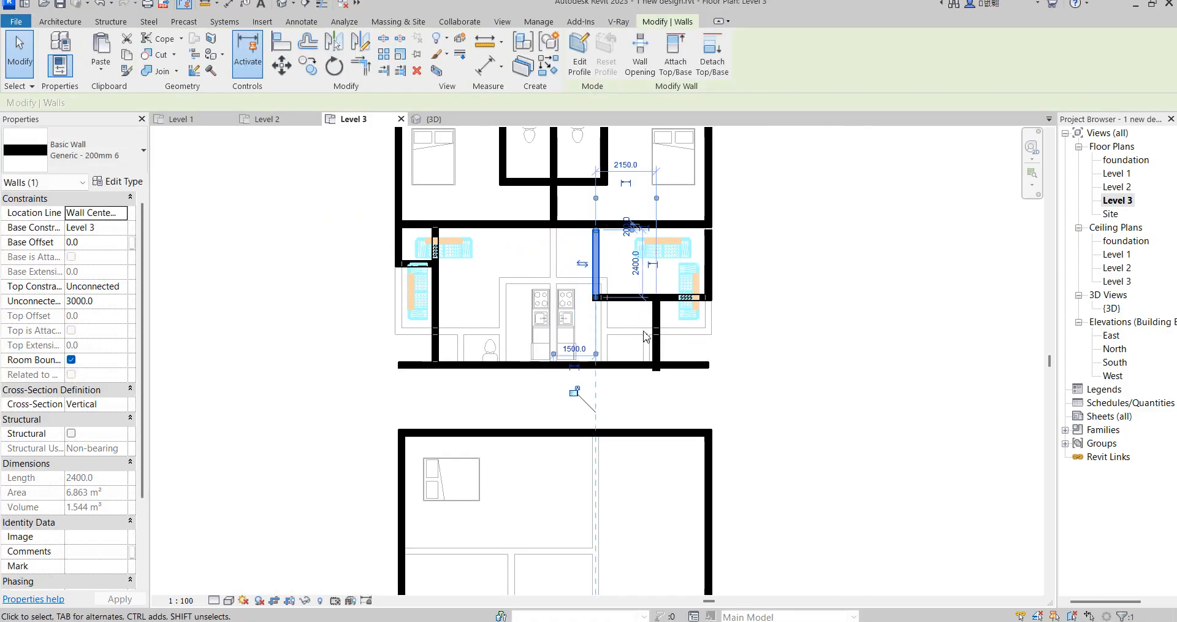
- Trim the eastern partition's lower end to the south wall and extend the east side wall up to the bedroom wall
scroll(644, 330, up, 1)
click(661, 383)
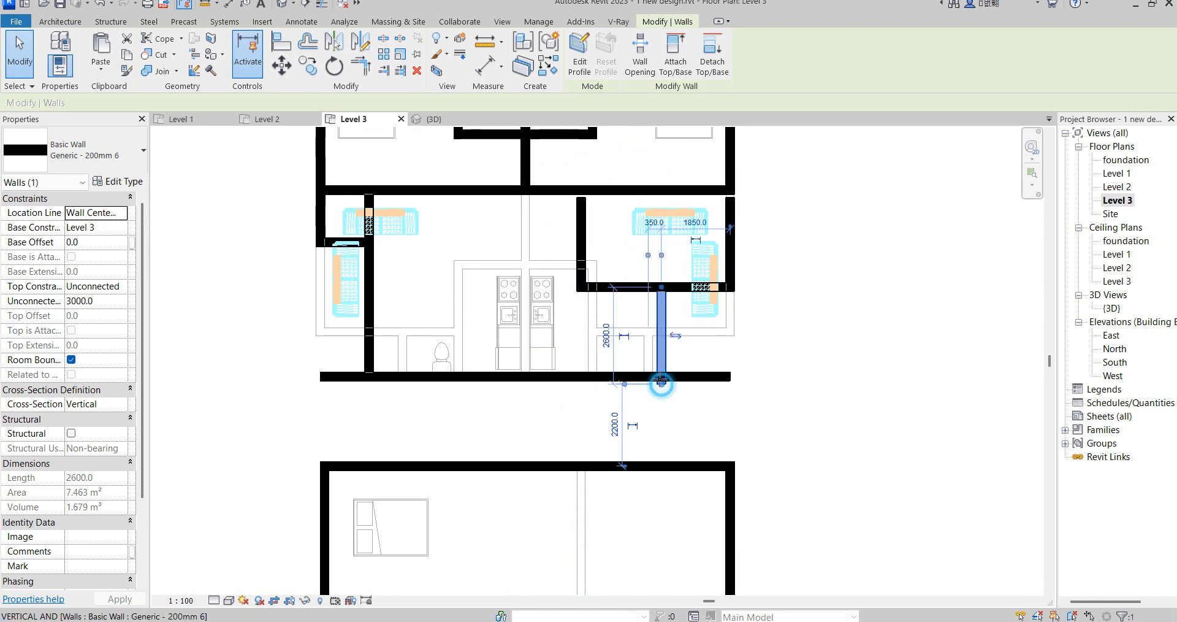
drag(662, 382, 661, 376)
click(731, 215)
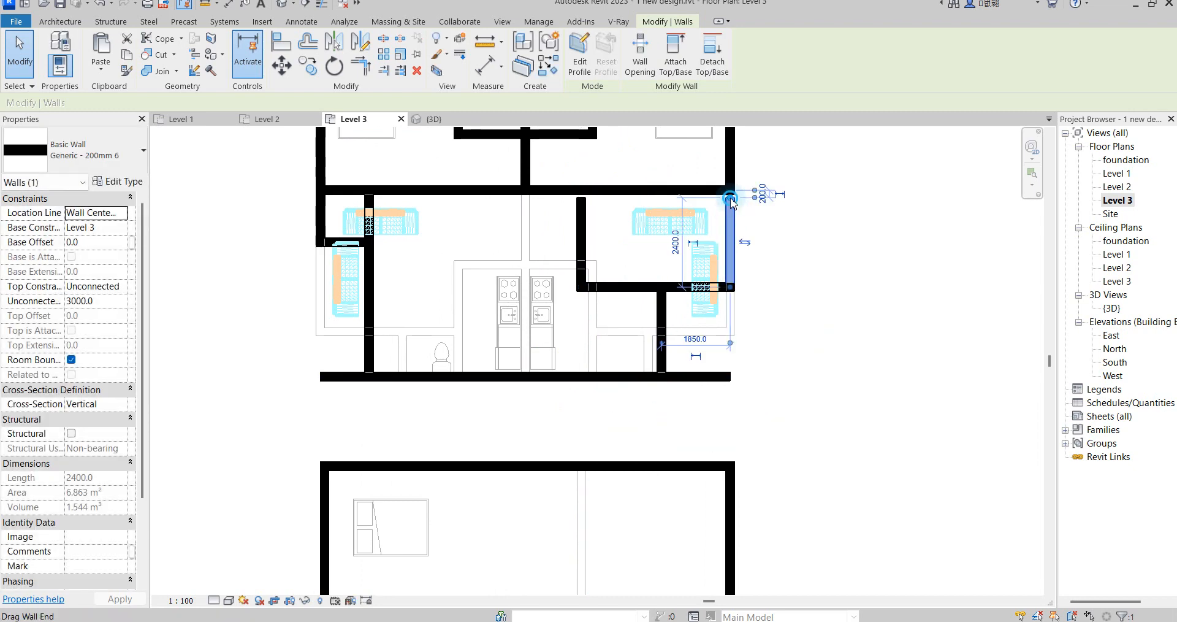
drag(730, 199, 731, 189)
- Move the lower eastern partition about halfway toward the east side wall
scroll(662, 364, up, 2)
click(661, 295)
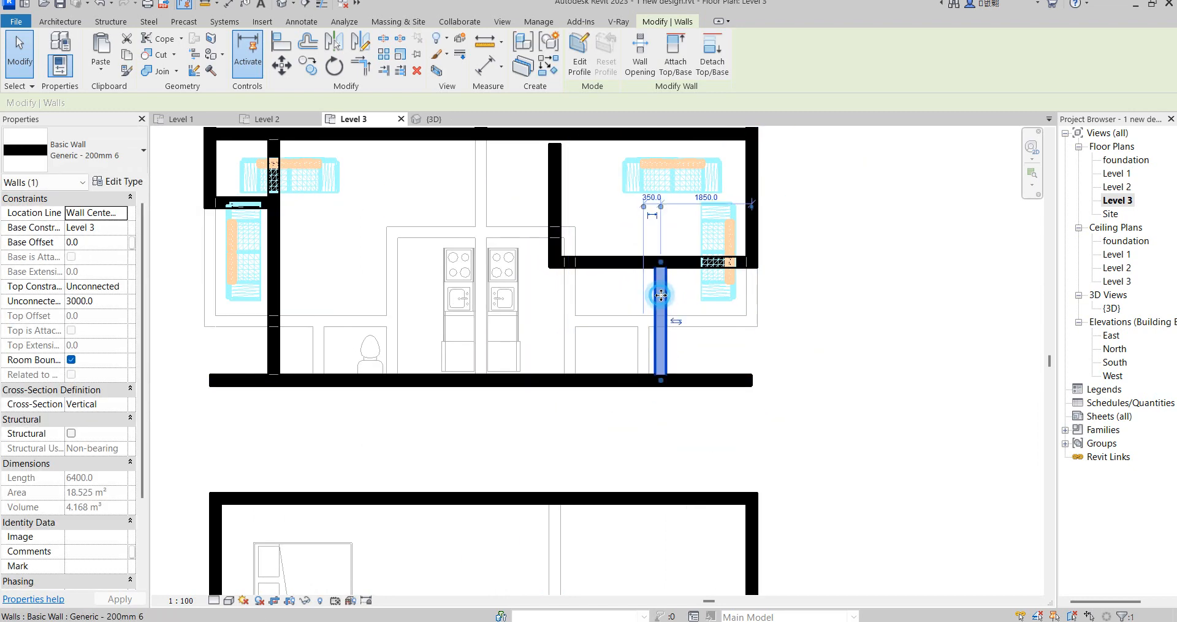
click(777, 394)
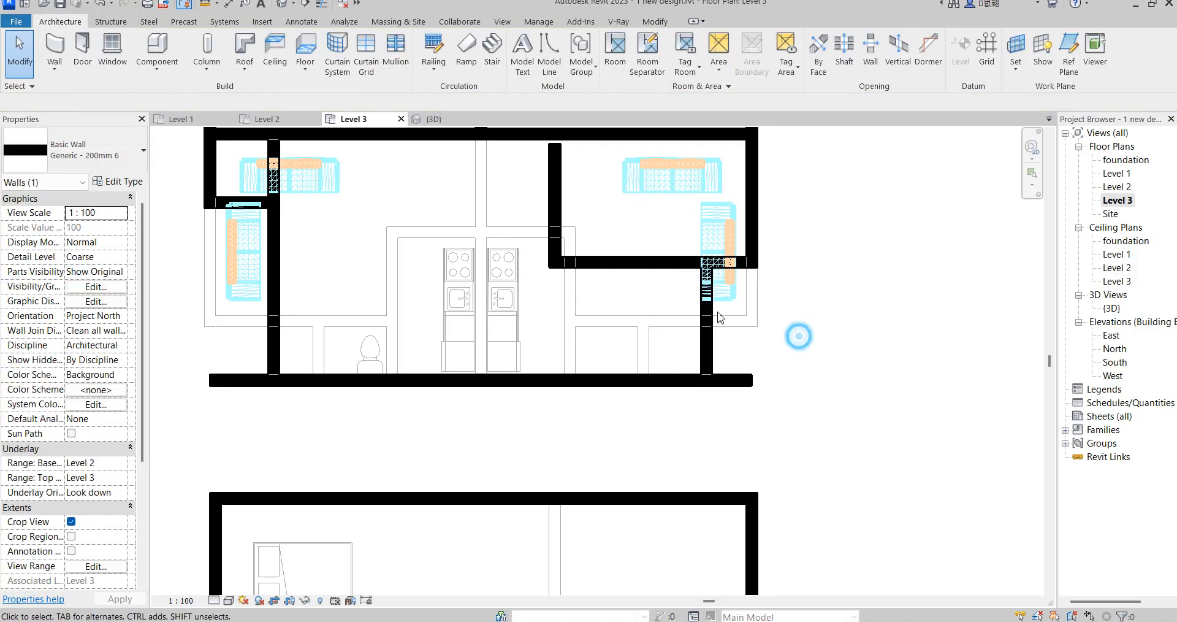
- Extend the eastern unit's inner vertical wall north to the bedroom wall, giving it a 2600 mm length
scroll(623, 332, down, 3)
scroll(617, 304, up, 3)
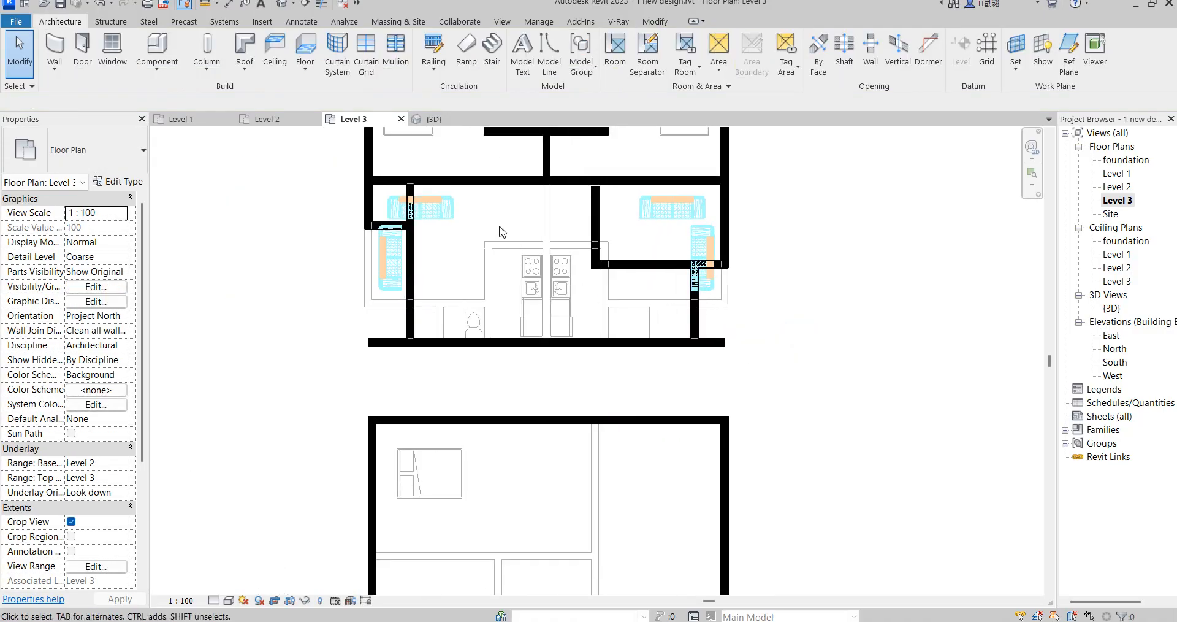
click(596, 198)
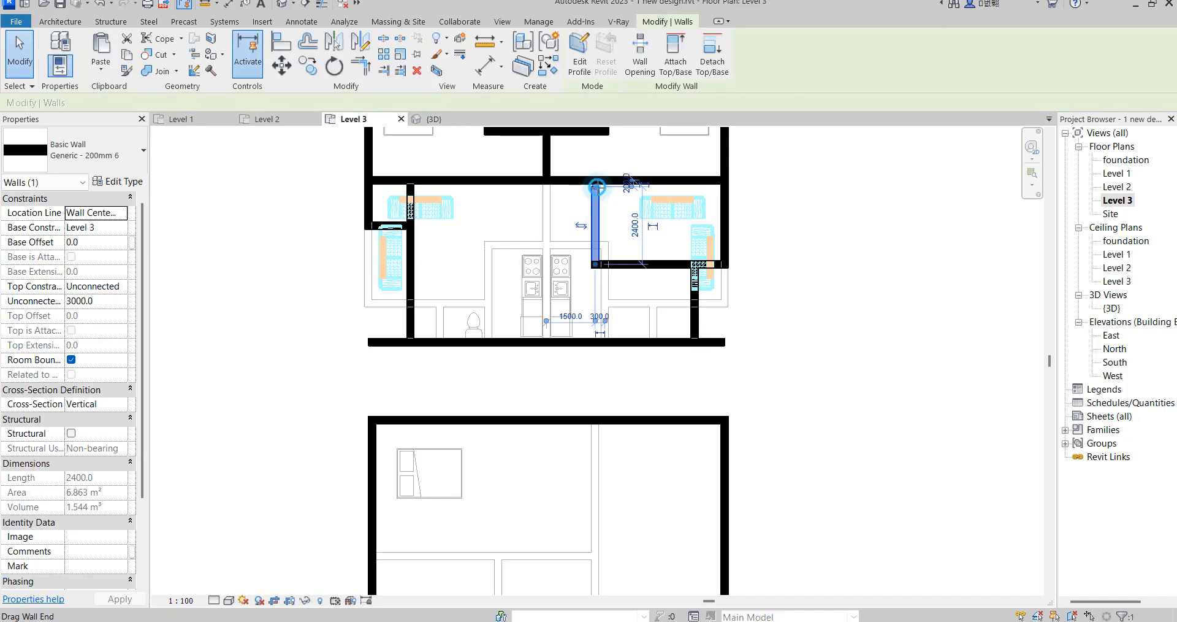
scroll(650, 264, down, 3)
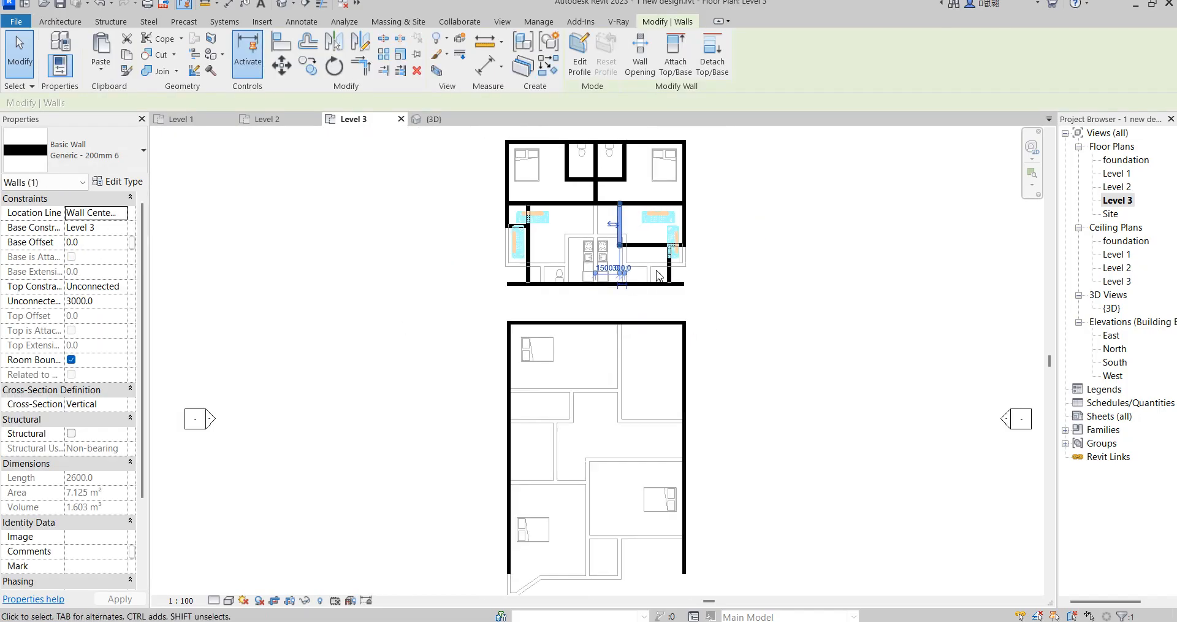
scroll(653, 267, up, 3)
click(839, 258)
scroll(607, 280, down, 3)
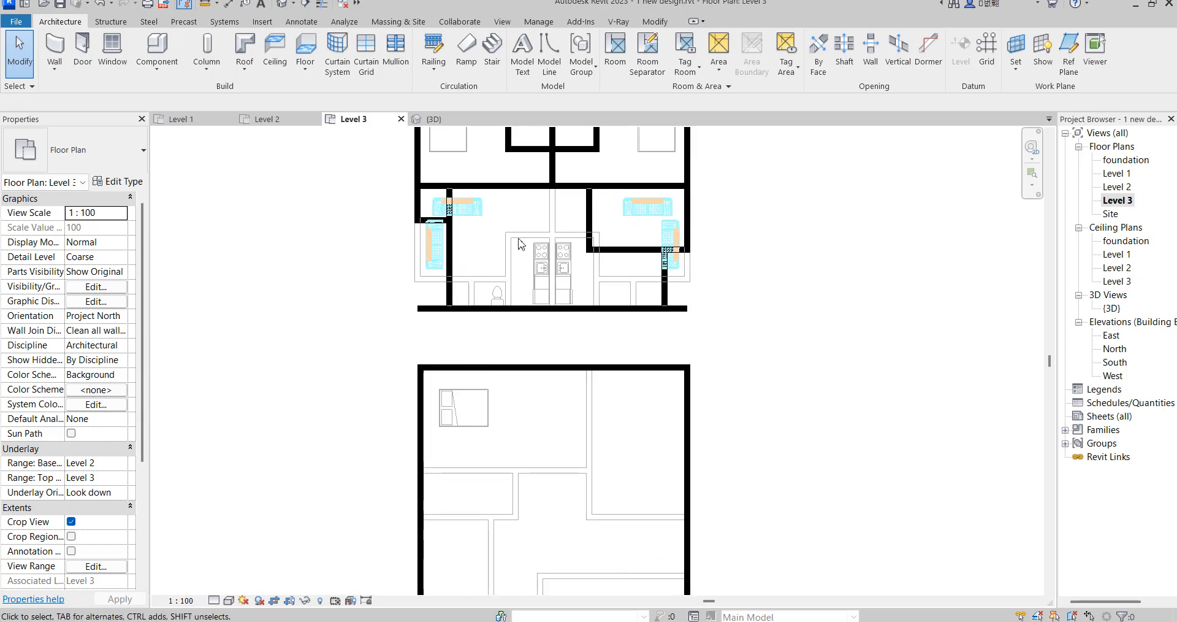
scroll(606, 375, down, 3)
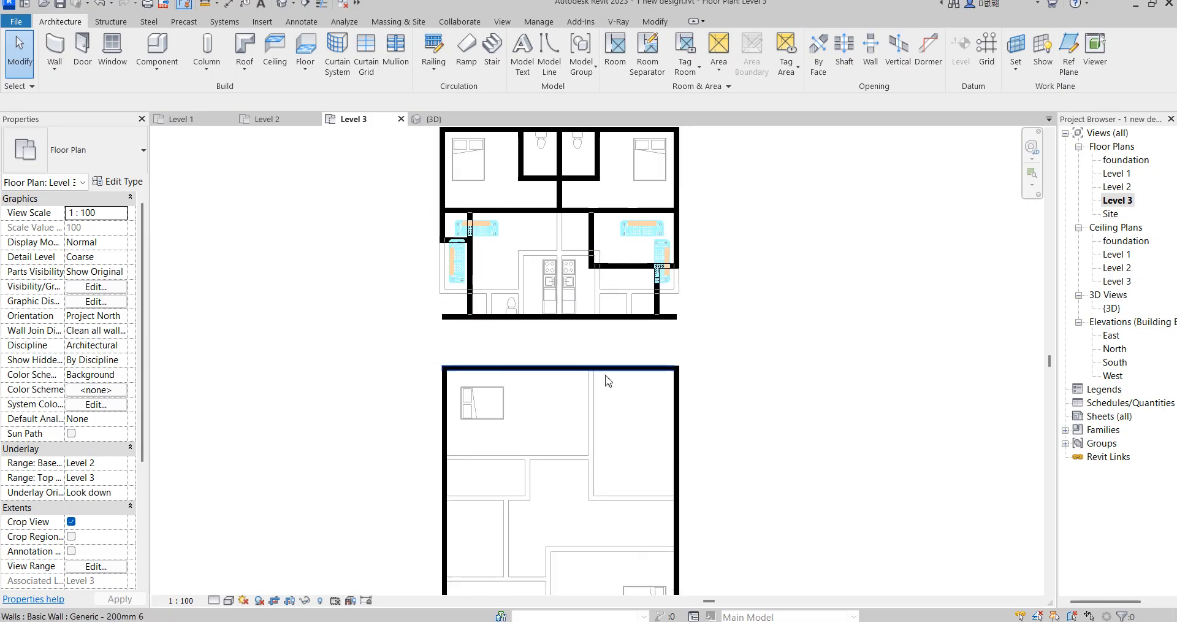
- Copy the western bedroom's bed from the Level 2 plan and paste it onto Level 3, aligned to the current view
double_click(1114, 187)
scroll(458, 356, up, 2)
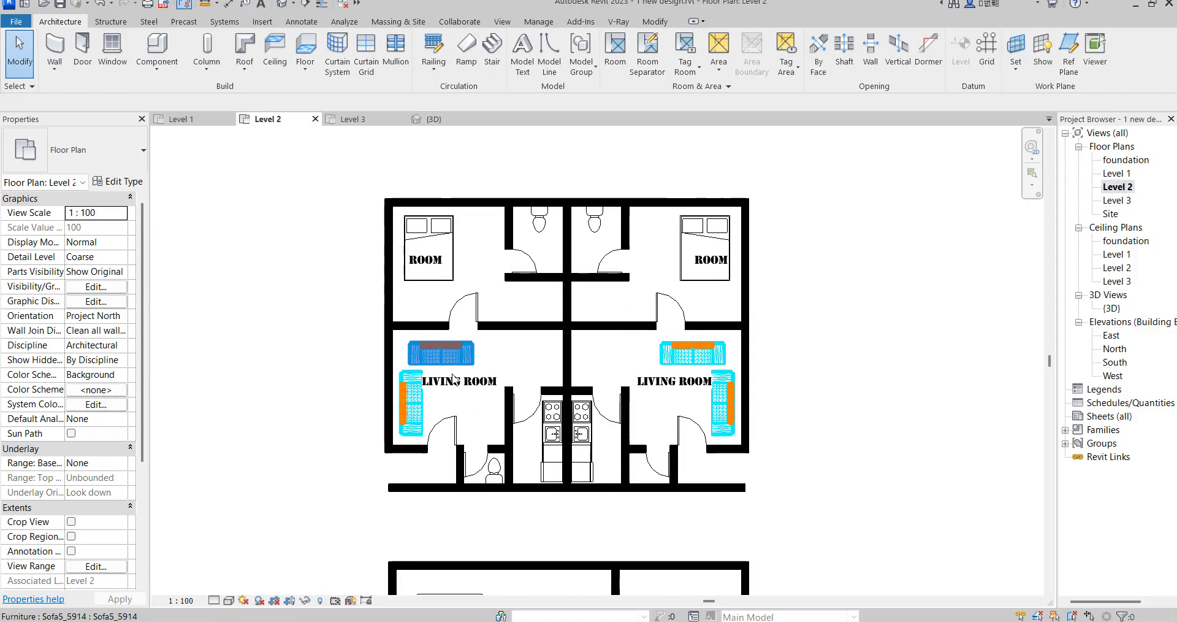
click(438, 251)
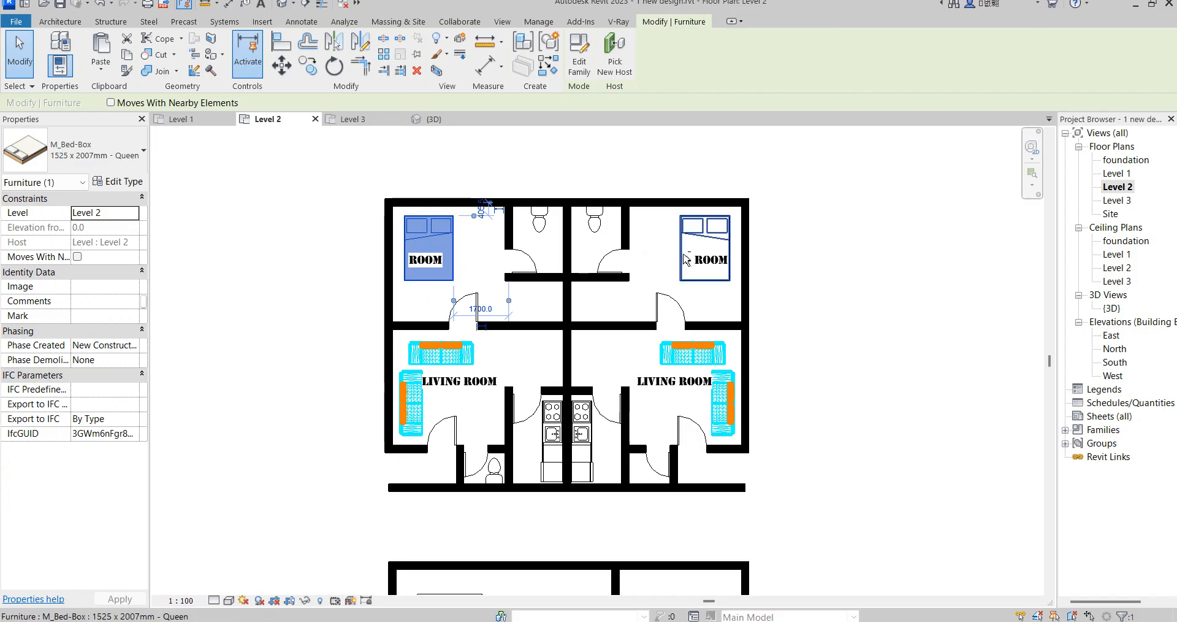
scroll(544, 232, down, 4)
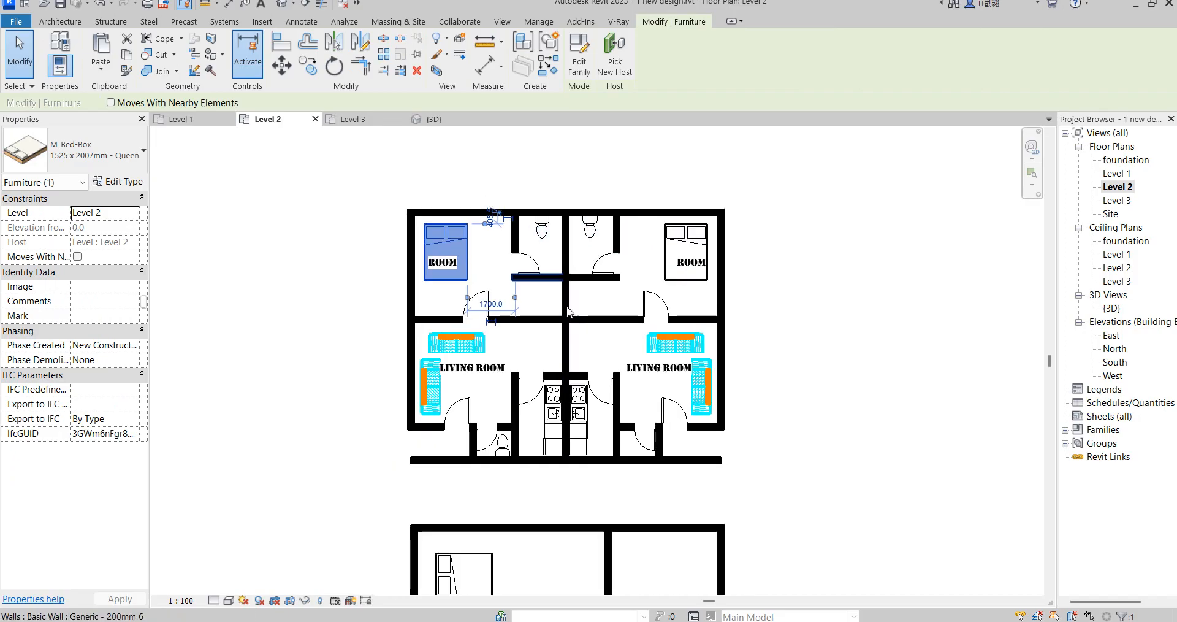
scroll(552, 368, up, 3)
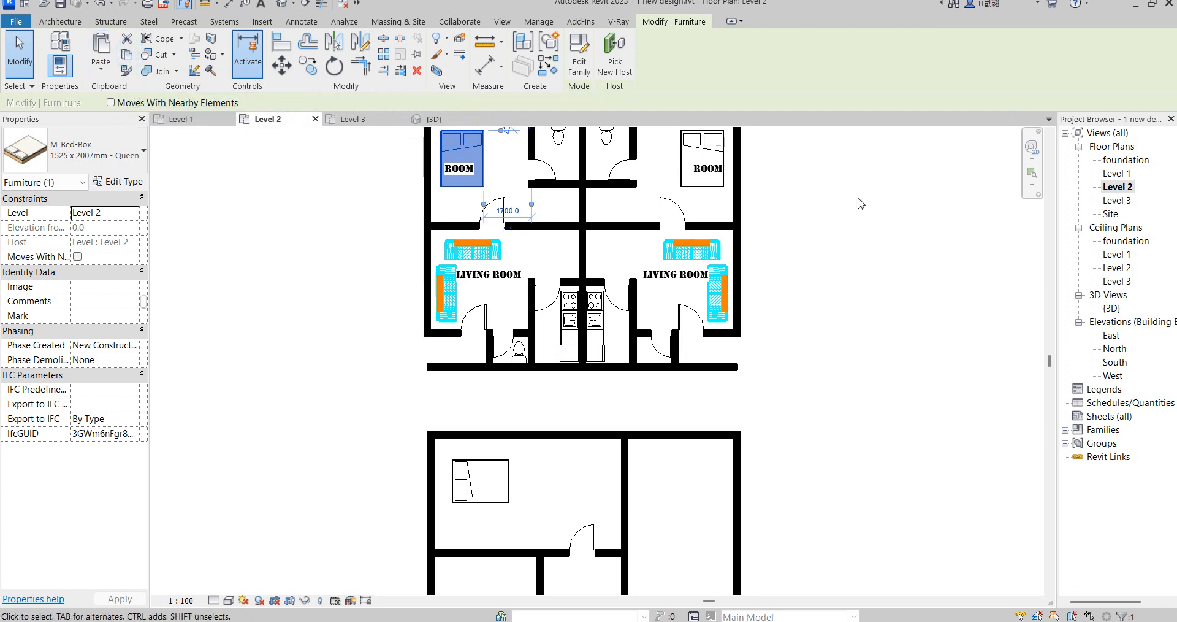
double_click(1116, 201)
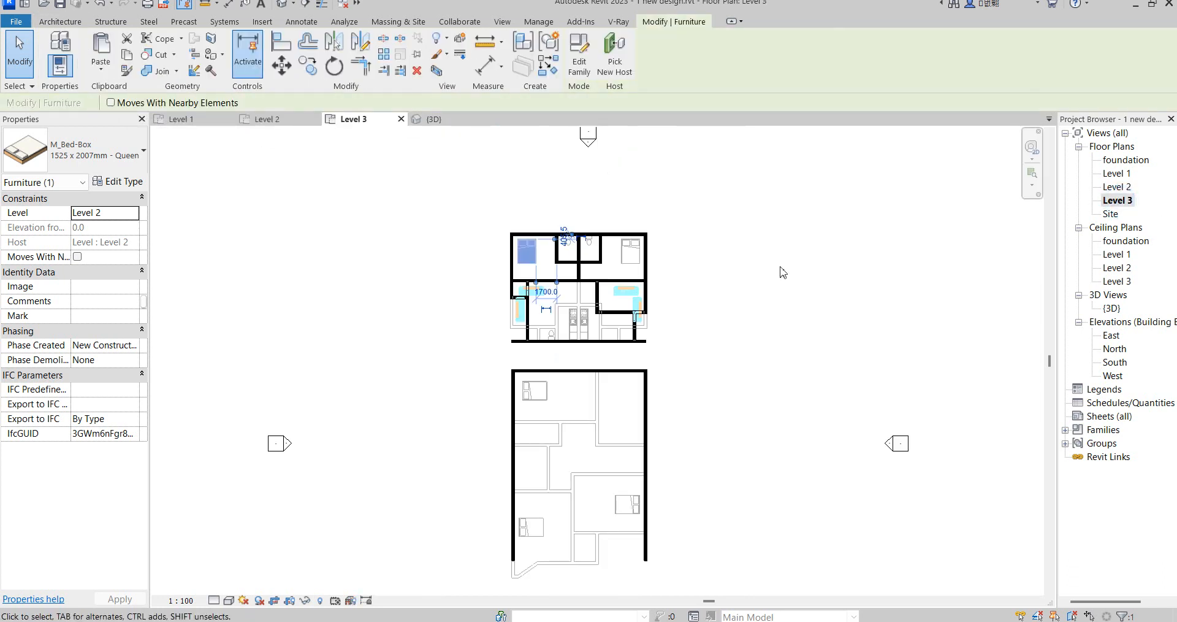
click(101, 66)
click(150, 178)
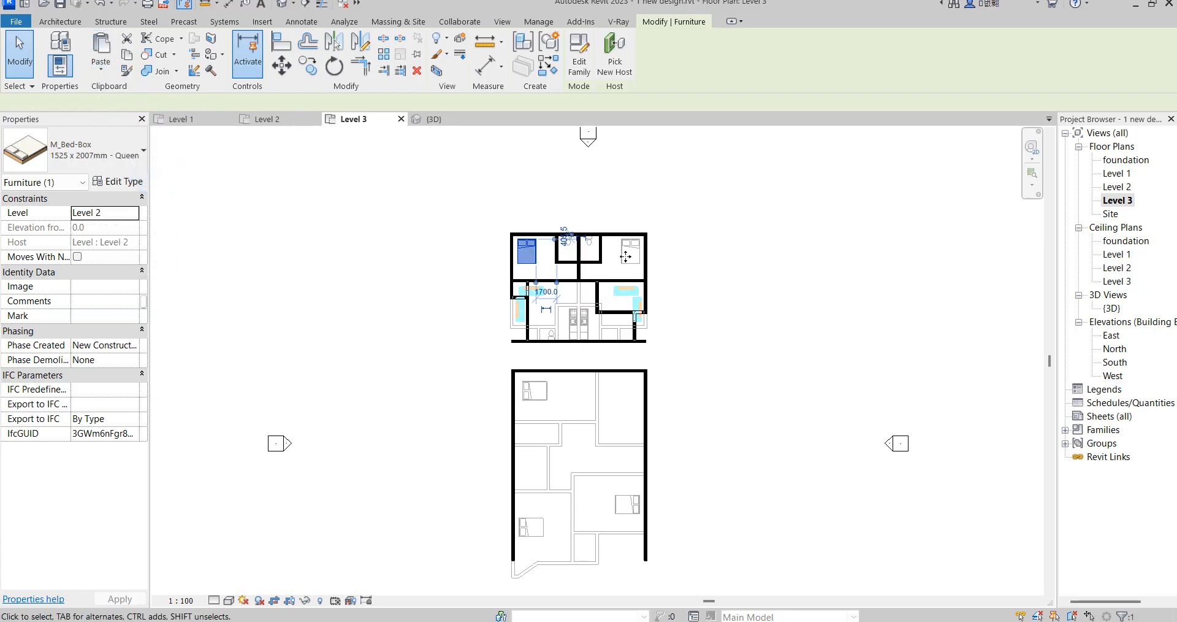
click(758, 279)
scroll(498, 303, up, 4)
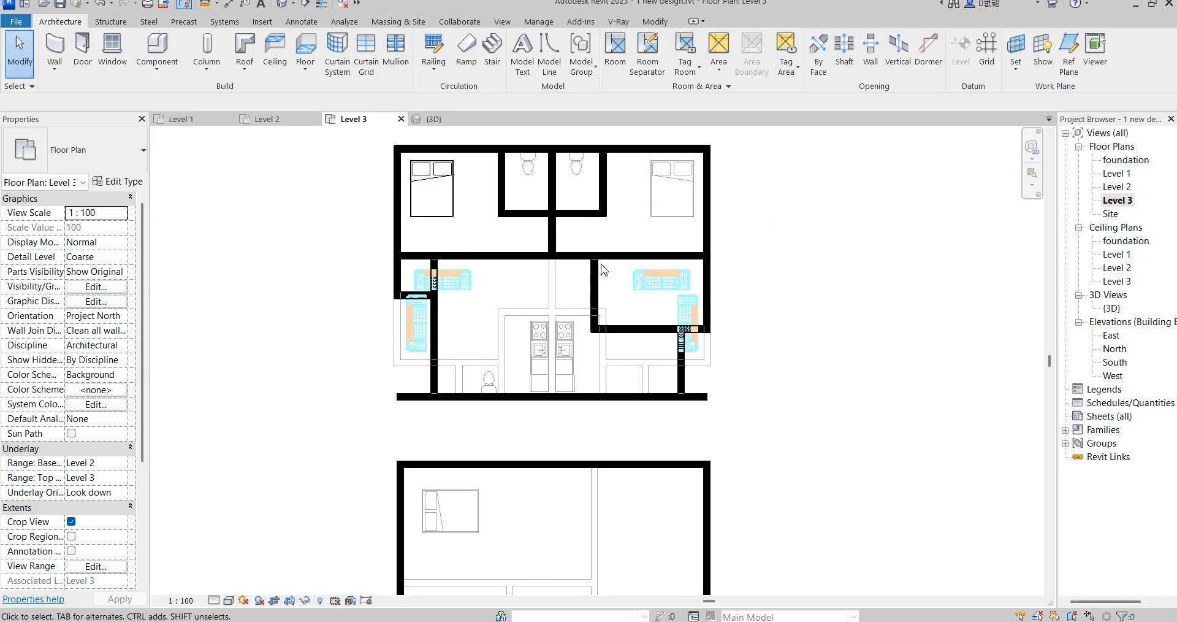
- On Level 2, copy the western unit's upper sofa, west wall, LIVING ROOM label and bed plus both northern bathroom toilets to the clipboard
click(157, 49)
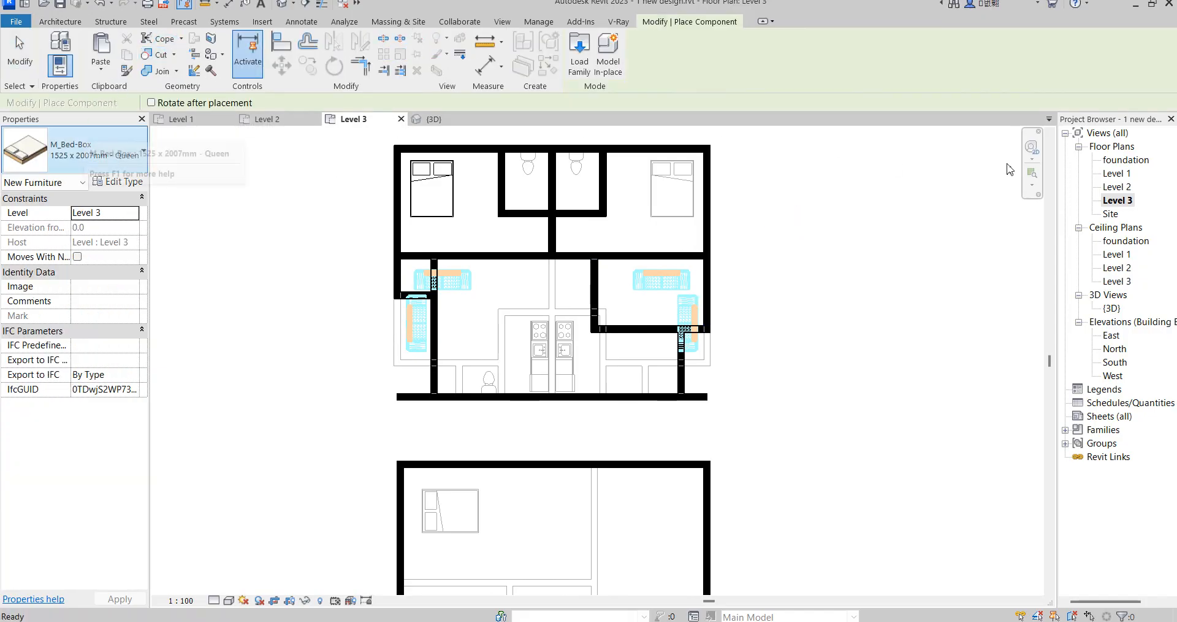
double_click(1126, 189)
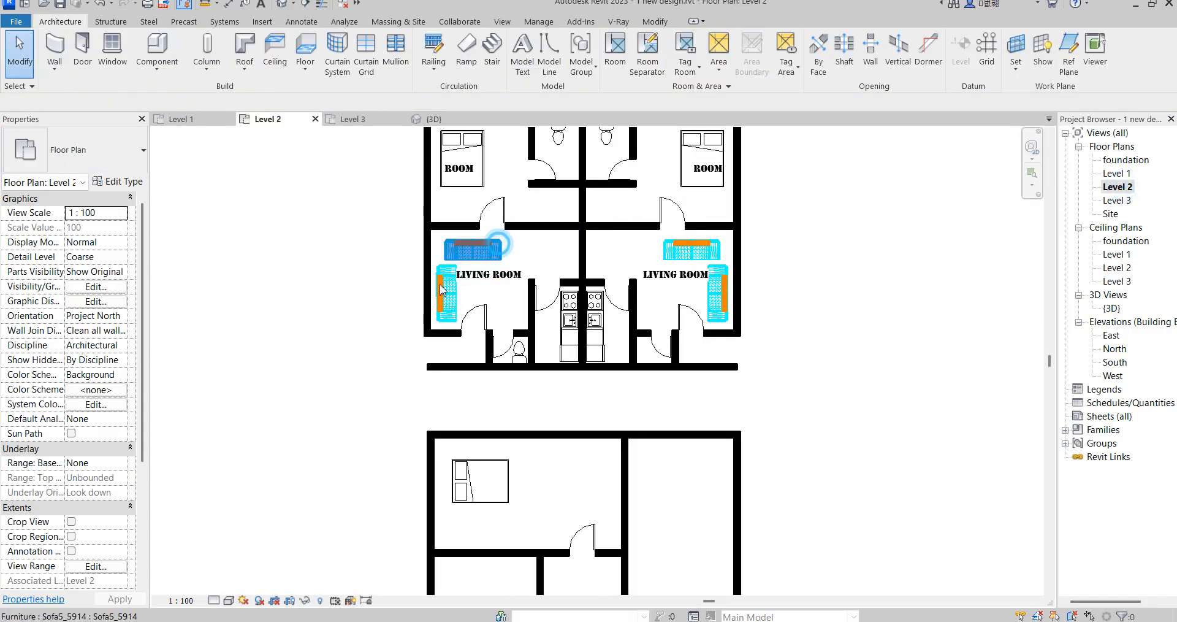
click(498, 244)
ctrl+click(436, 299)
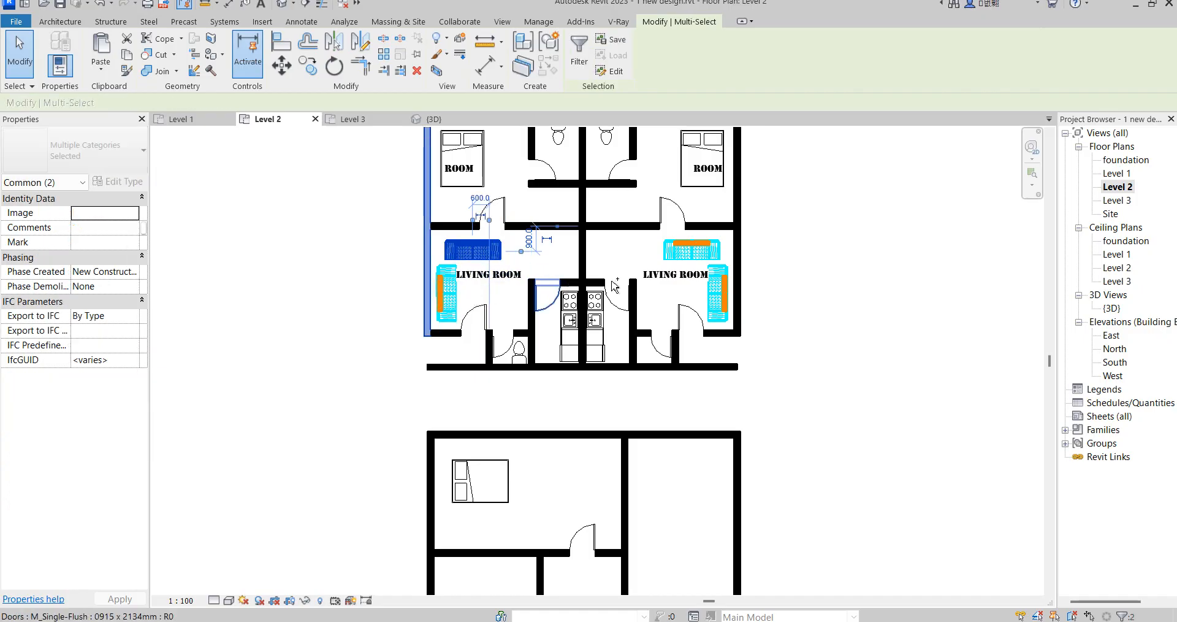
ctrl+click(461, 158)
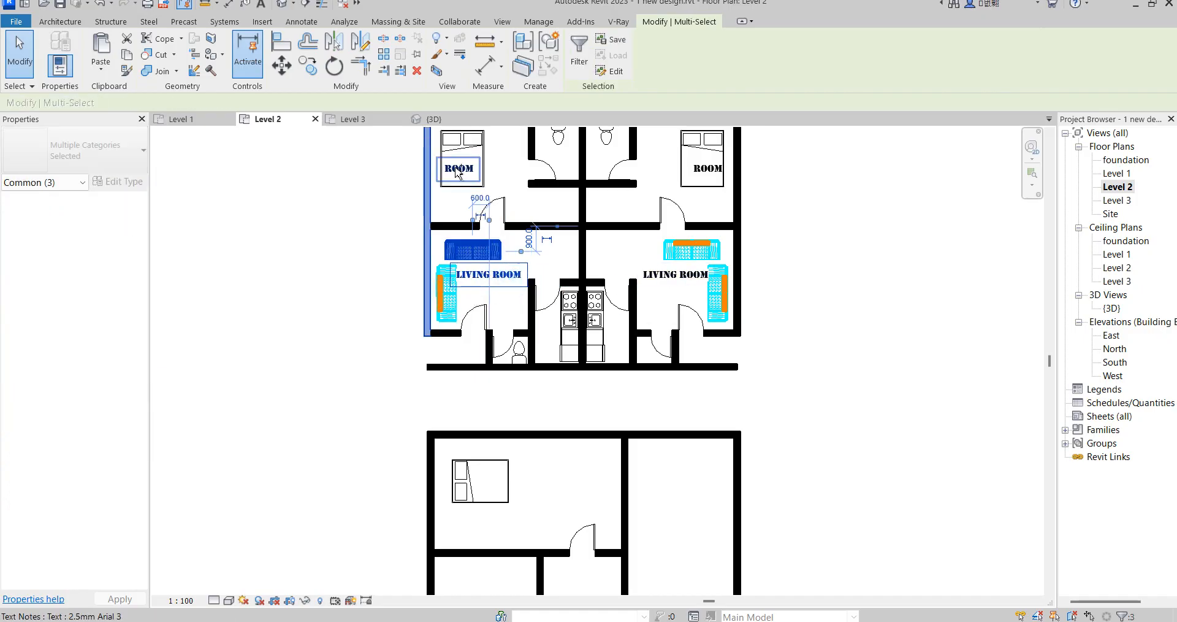
ctrl+click(490, 212)
scroll(543, 241, down, 3)
scroll(558, 190, up, 2)
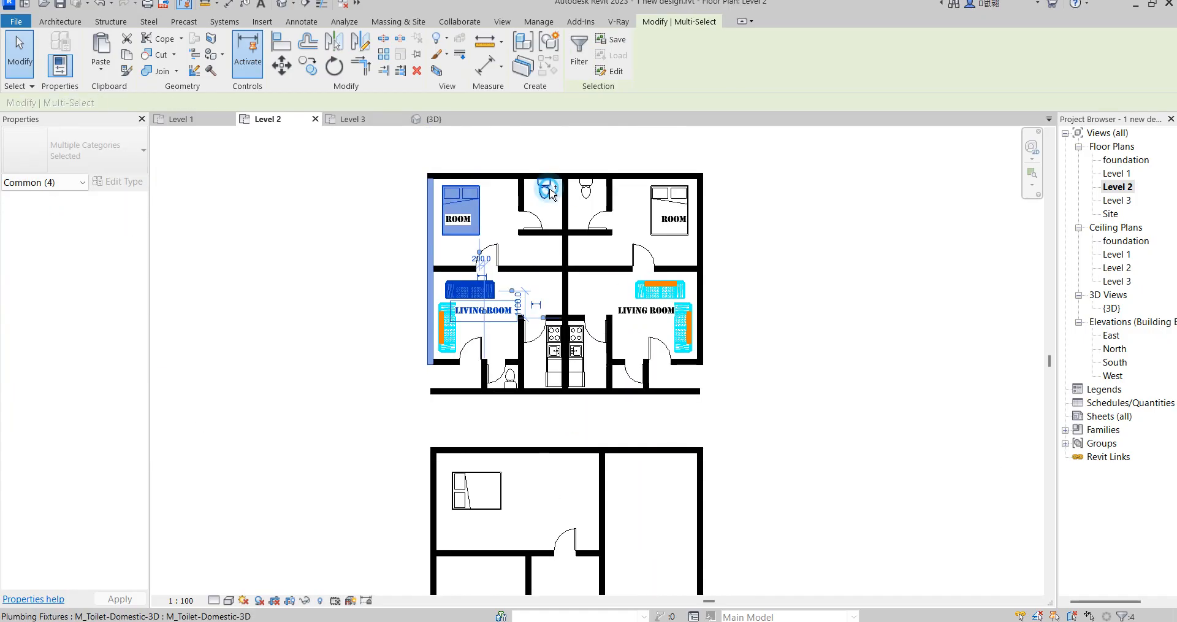
ctrl+click(547, 190)
ctrl+click(587, 190)
click(126, 54)
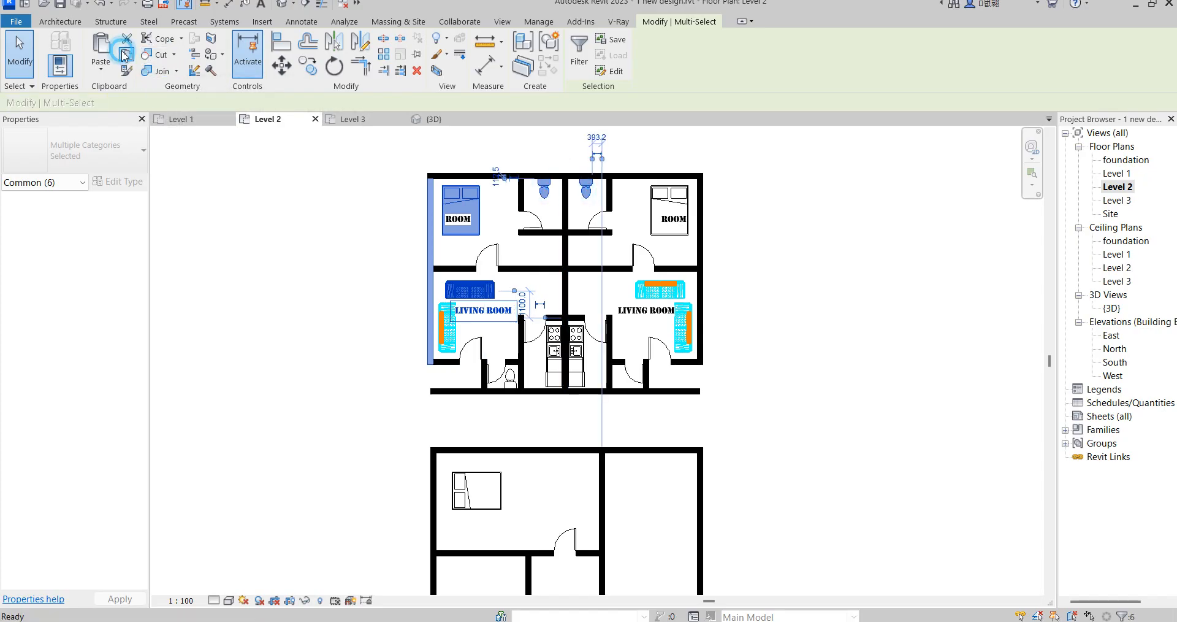
- Paste the copied sofa, wall, label, bed and toilets onto Level 3, aligned to the current view
double_click(1116, 201)
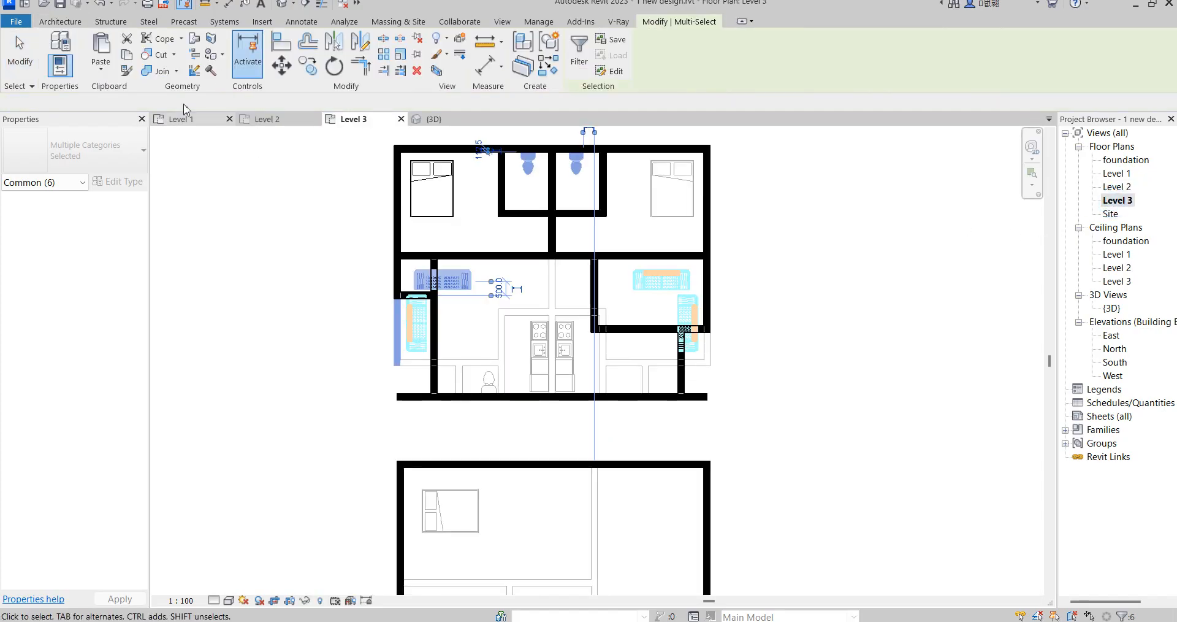
click(99, 70)
click(135, 175)
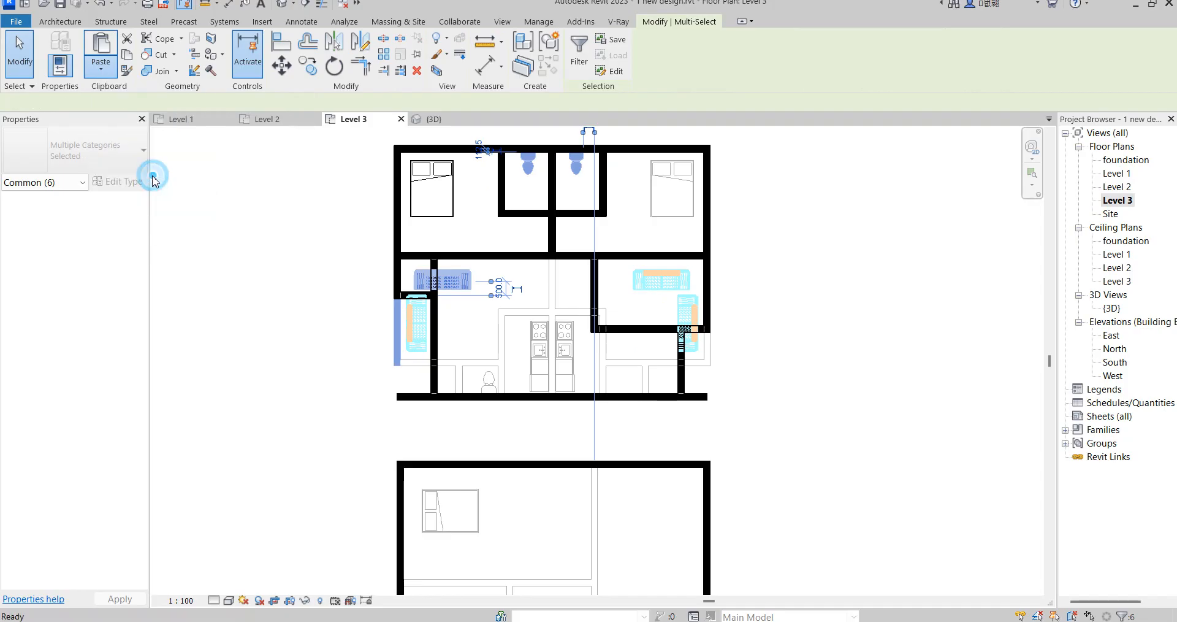
click(768, 297)
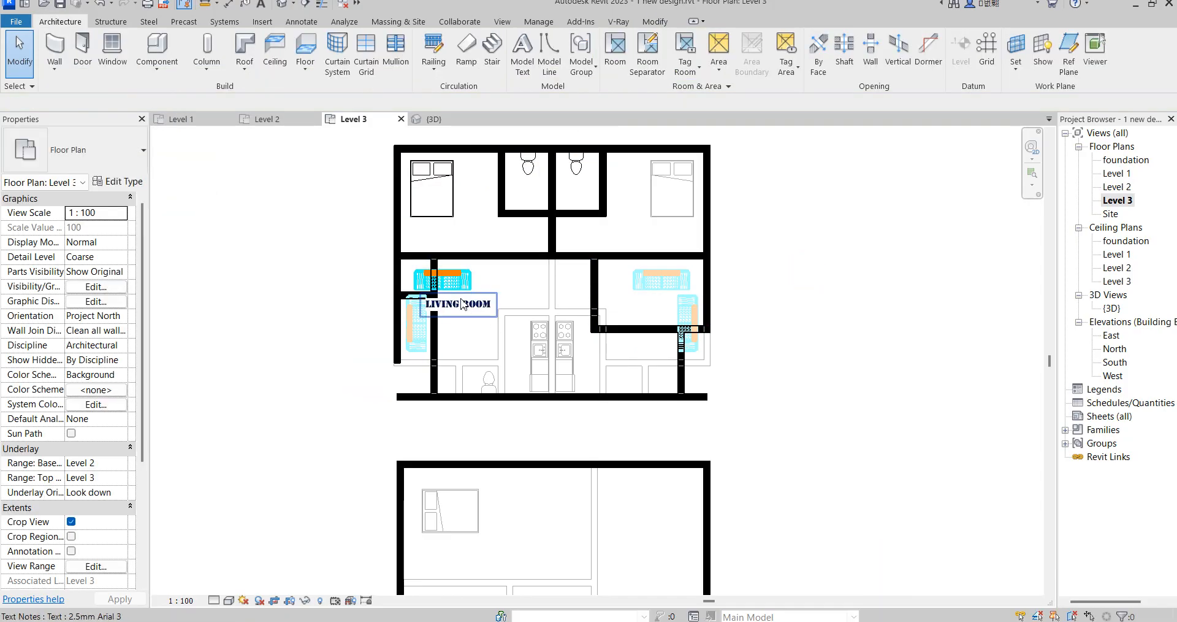
- Move the pasted Level 3 sofa east, clear of the western vertical partition
scroll(461, 298, up, 2)
click(437, 268)
scroll(433, 268, up, 2)
ctrl+drag(466, 271, 549, 271)
key(Escape)
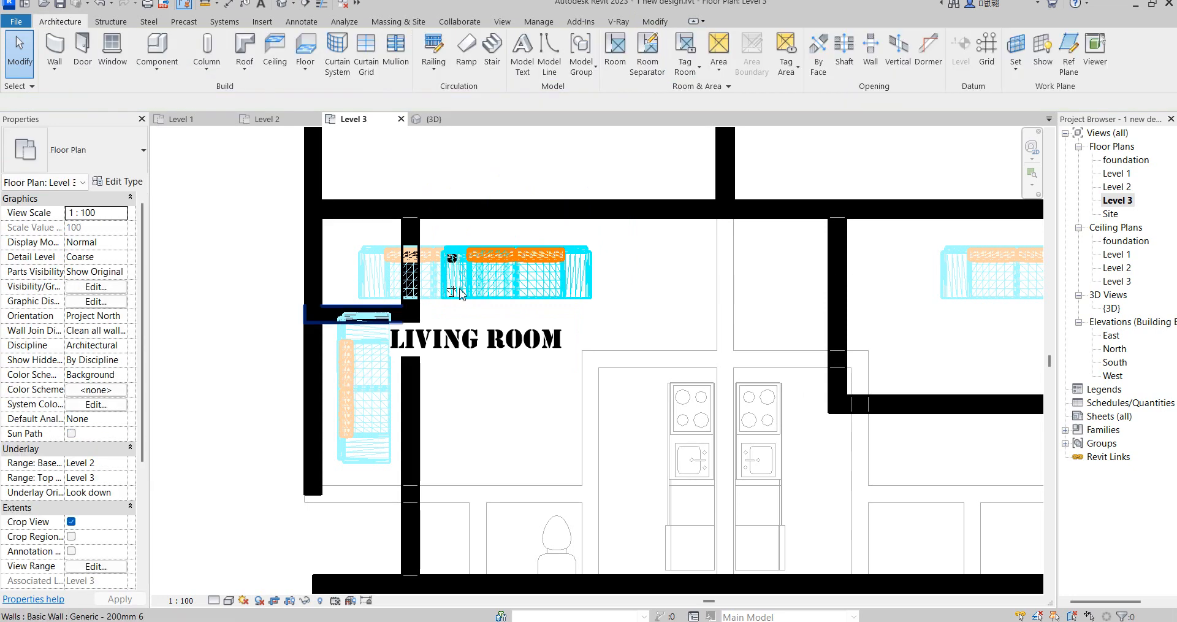
- Set the Level 3 view's underlay base level to None
scroll(483, 293, down, 3)
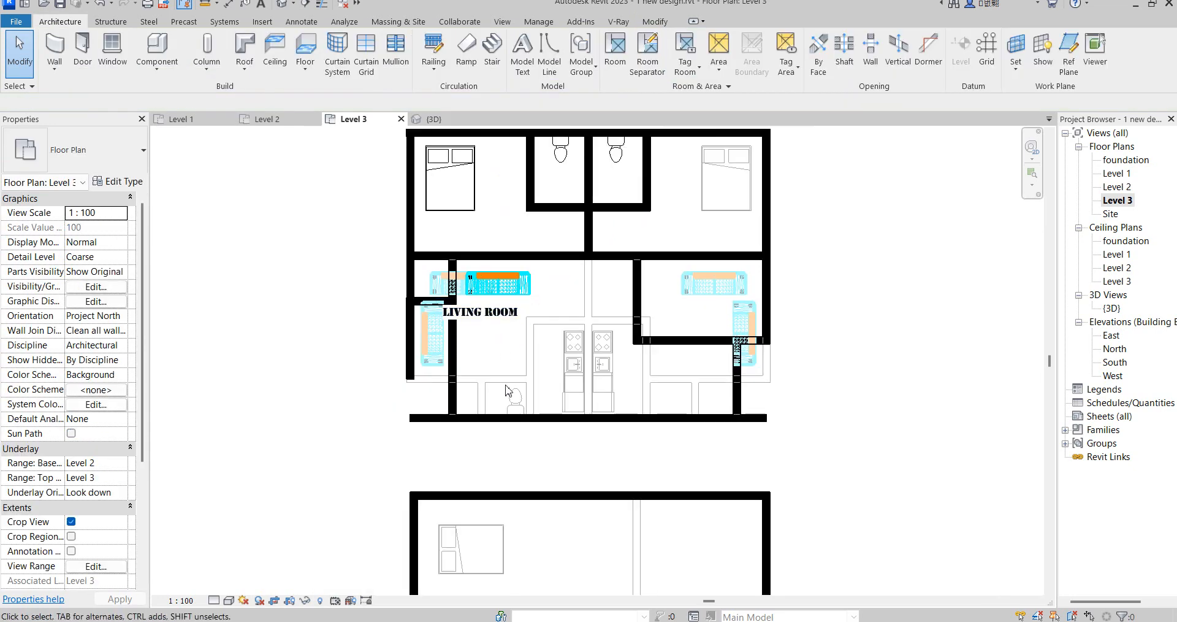
click(126, 463)
click(86, 478)
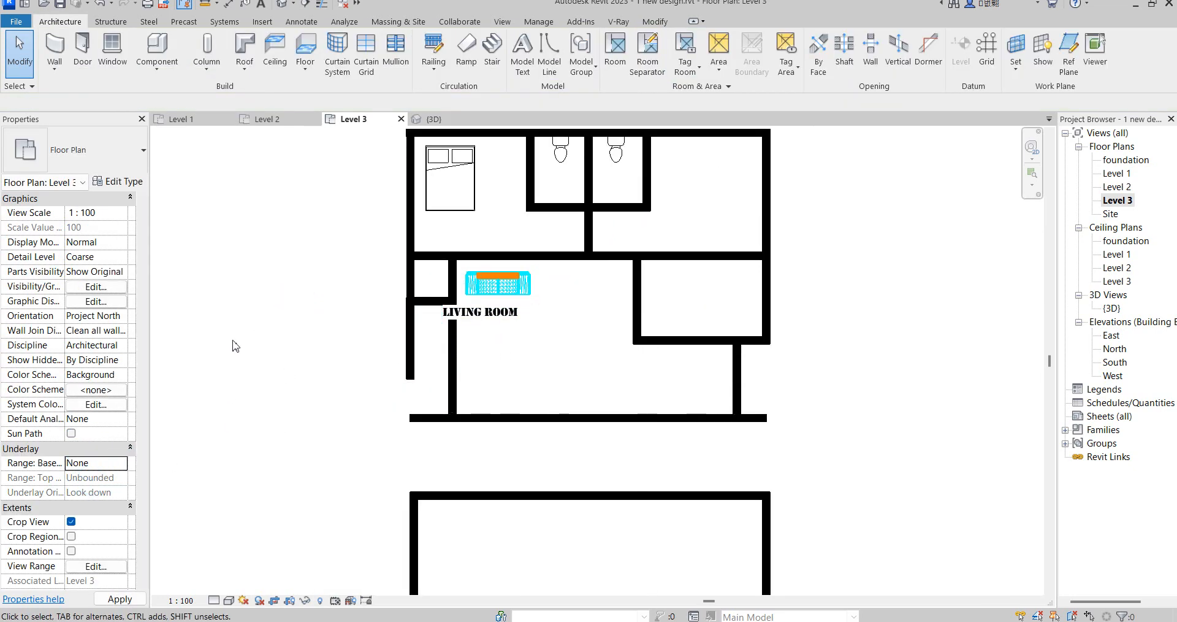
- Move the LIVING ROOM label and the sofa southeast into the open area east of the western partition
drag(450, 312, 506, 355)
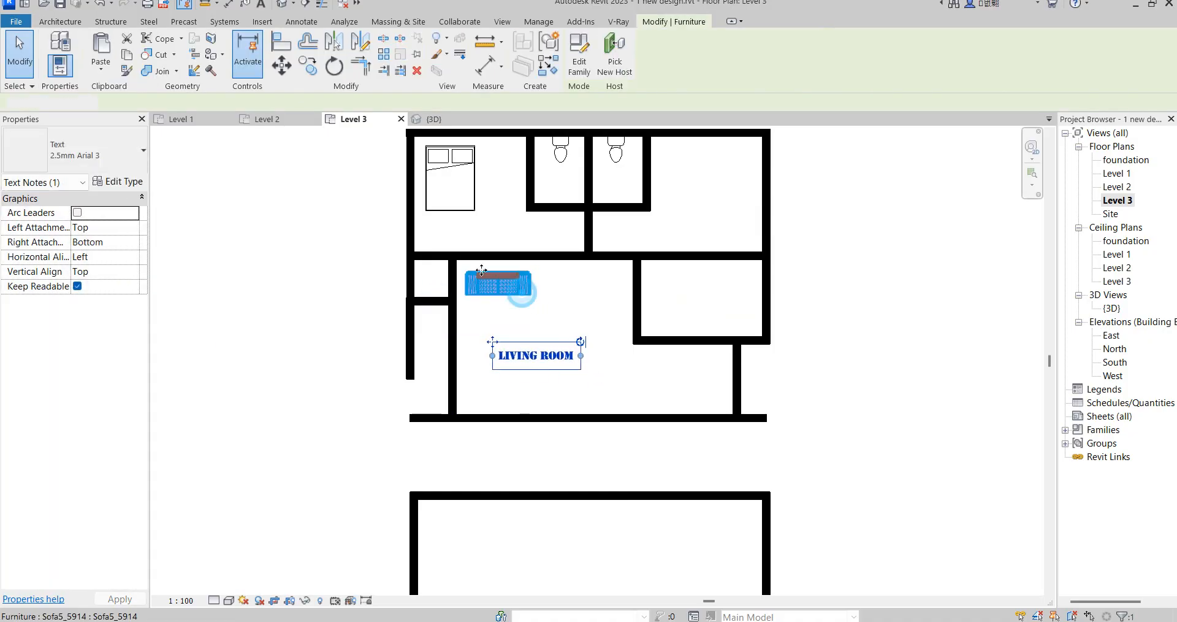
click(503, 284)
drag(503, 283, 521, 314)
click(613, 299)
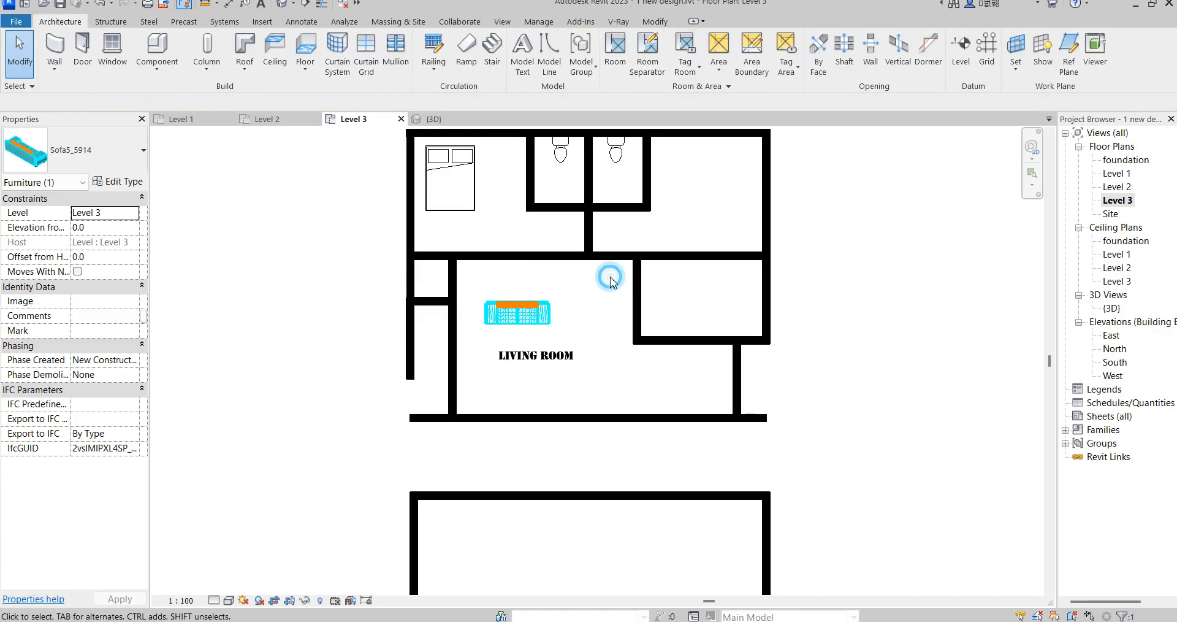
scroll(607, 237, up, 3)
scroll(593, 222, down, 3)
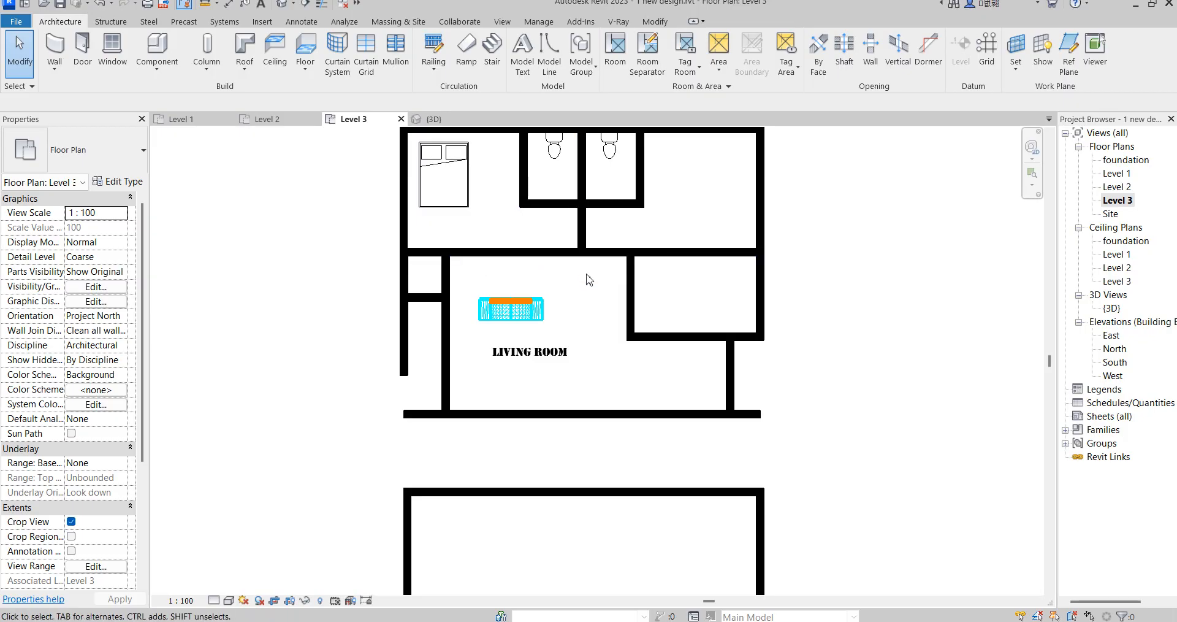
- Shorten the bedroom centre wall so its lower end stops at the bathrooms' south wall
click(583, 245)
drag(583, 252, 582, 204)
click(584, 305)
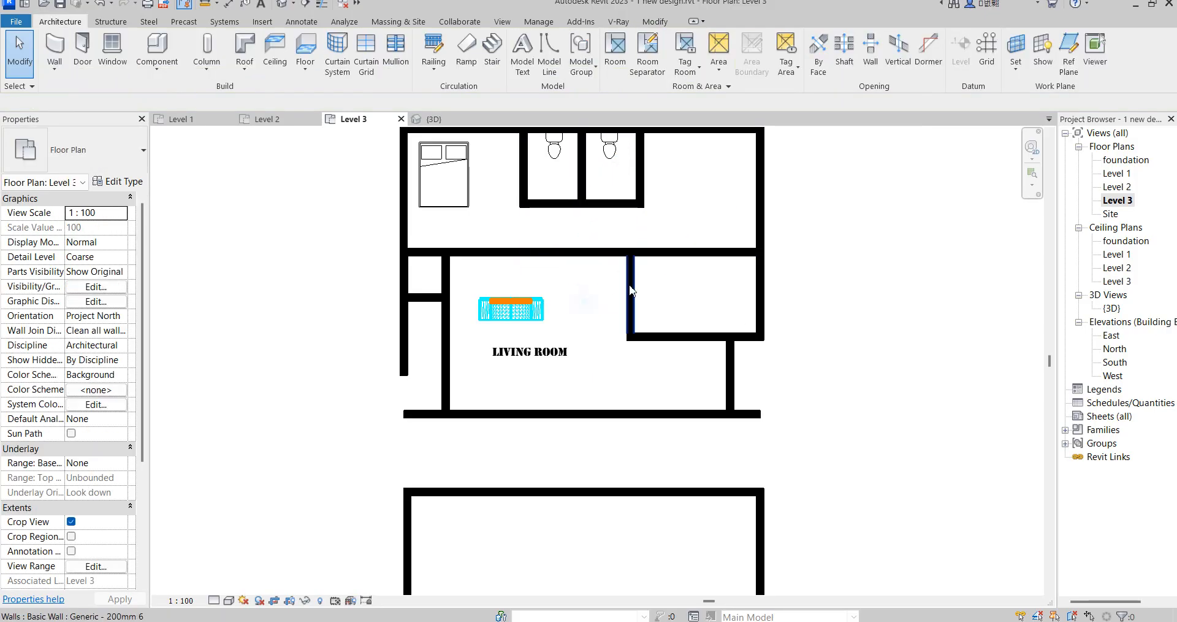
- Draw a matching 1500 mm vertical wall from the bedrooms' south wall up to the western bathroom's south wall
click(629, 288)
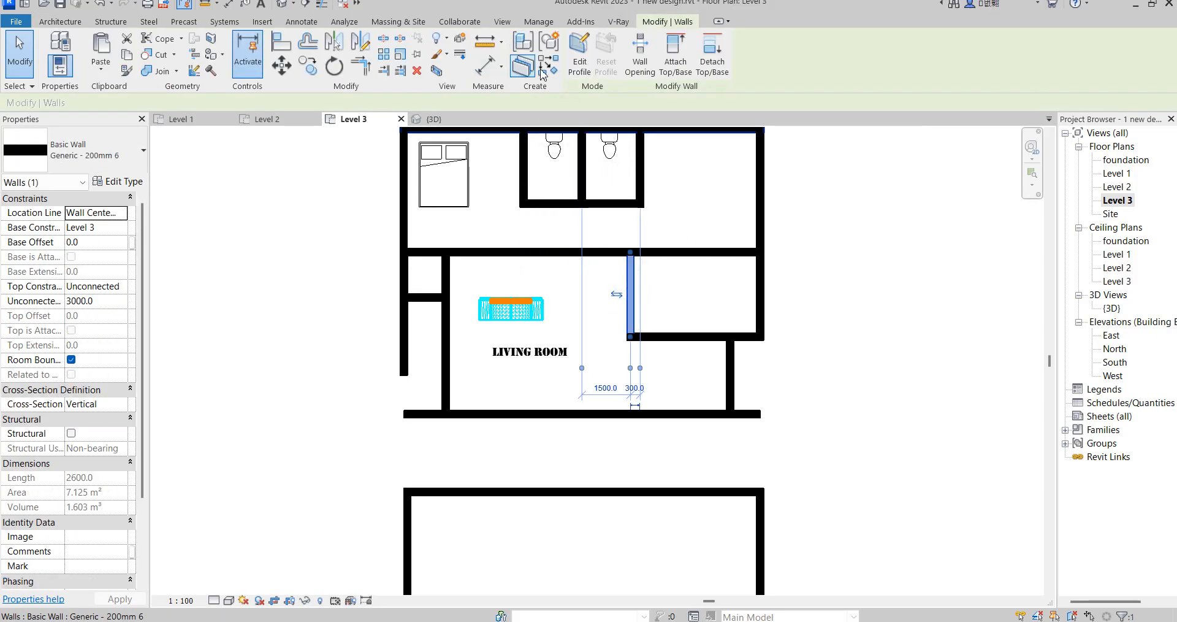
click(543, 67)
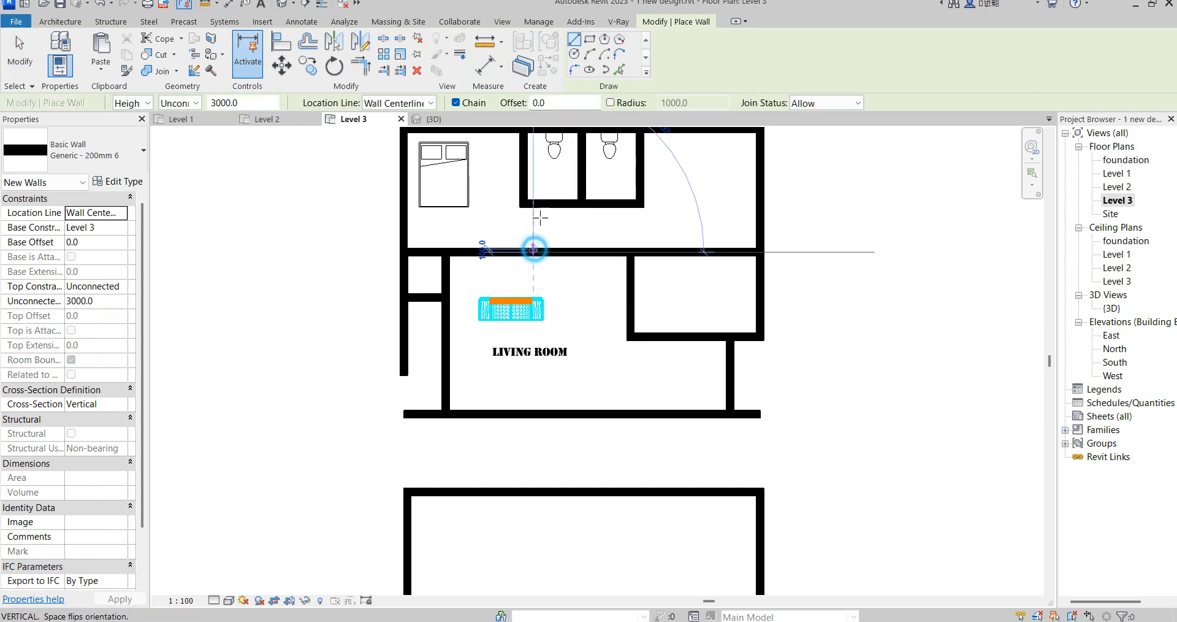
click(533, 138)
key(Escape)
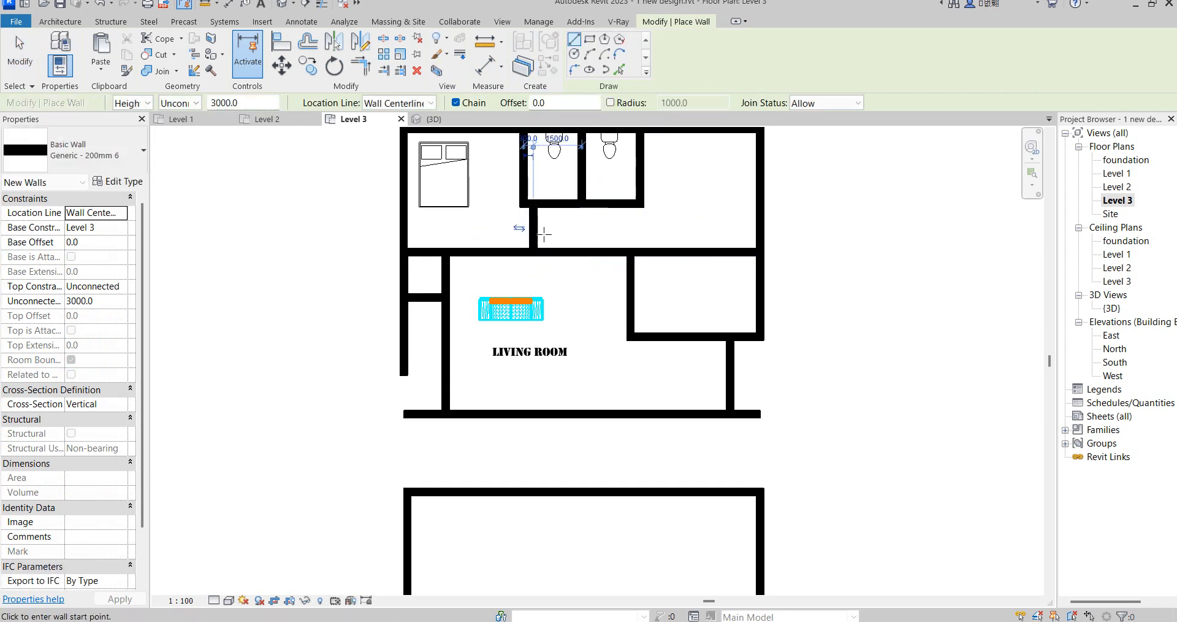
right_click(559, 236)
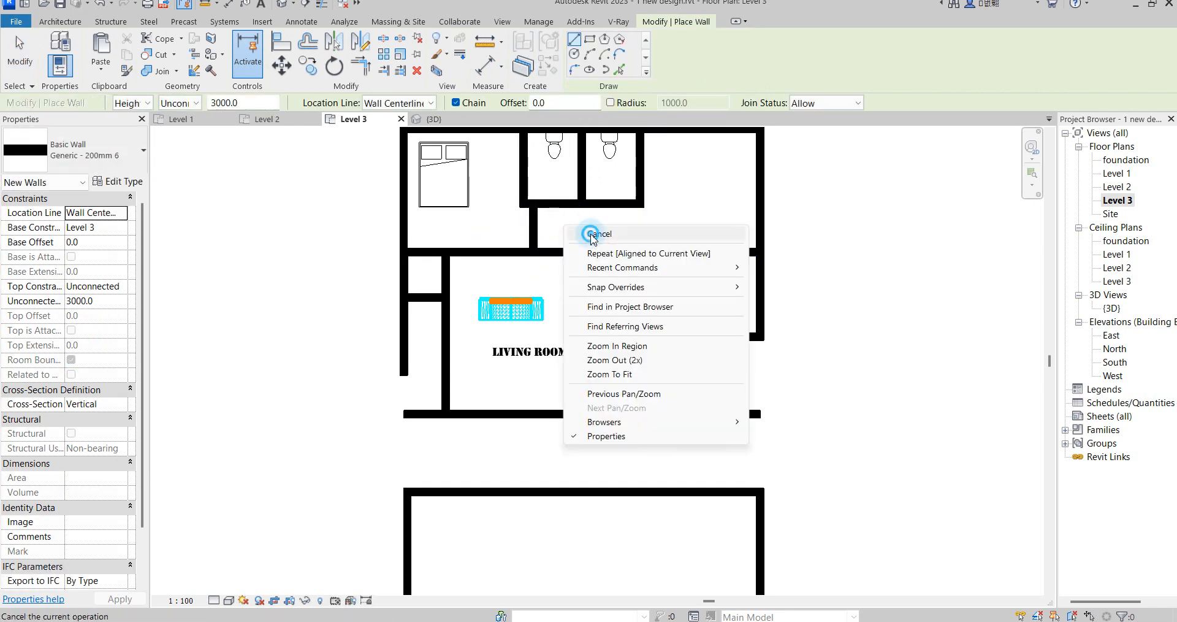
click(584, 233)
- Try to mirror the short vertical wall, without a copy, about a drawn vertical axis at the bathrooms' centre wall
click(542, 235)
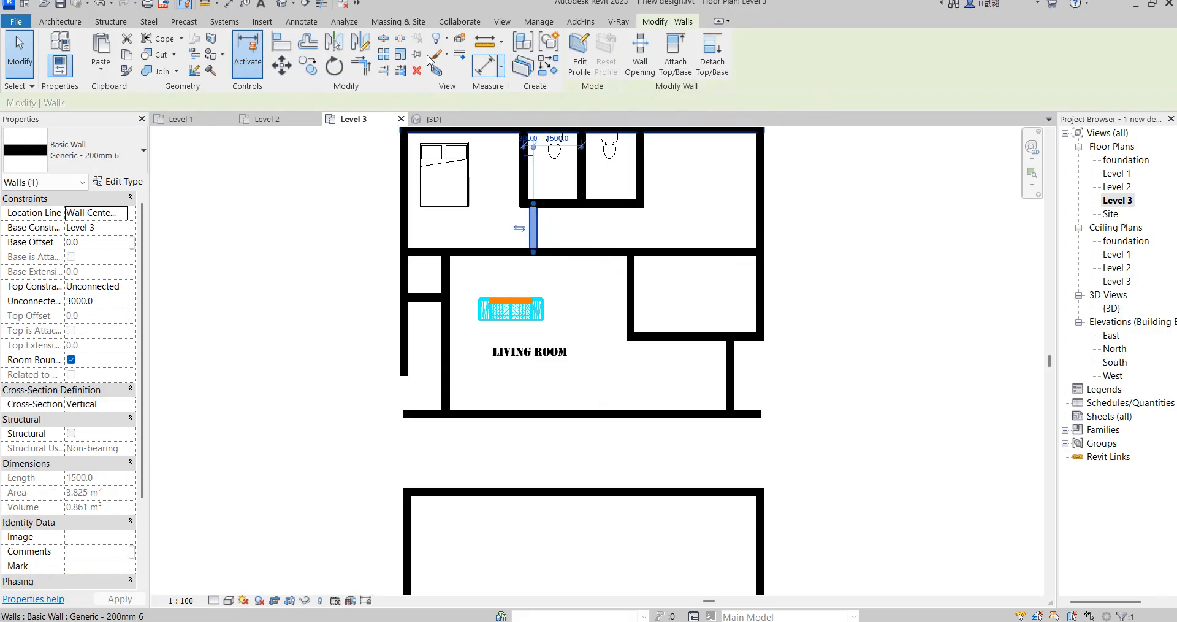
click(360, 42)
click(582, 208)
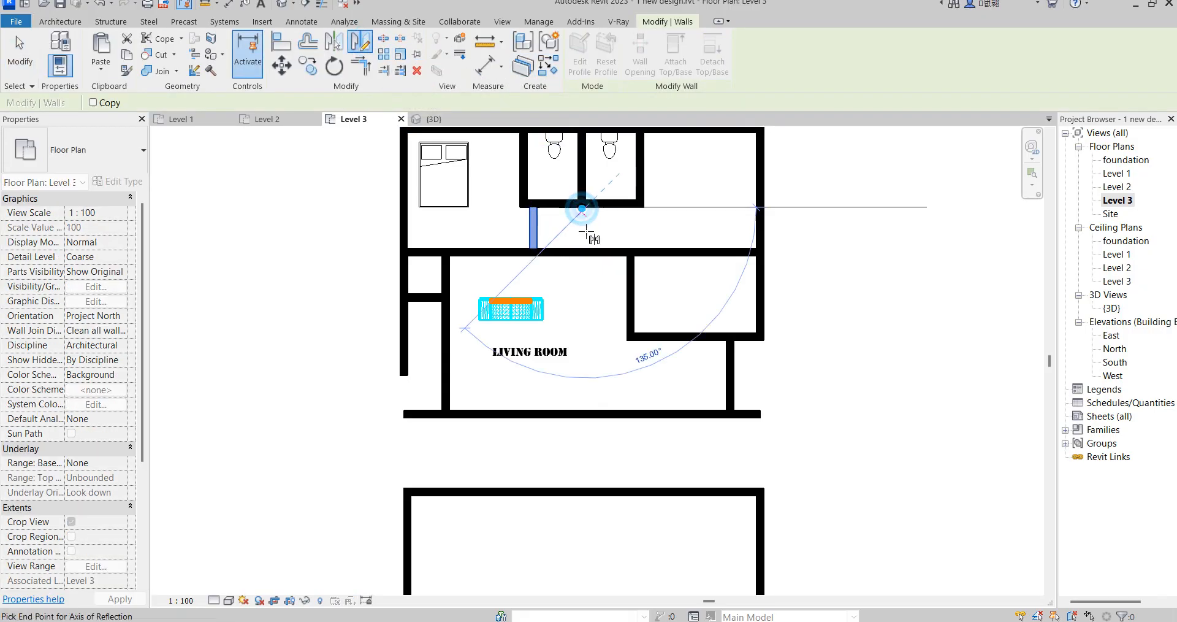
click(584, 232)
scroll(651, 230, up, 2)
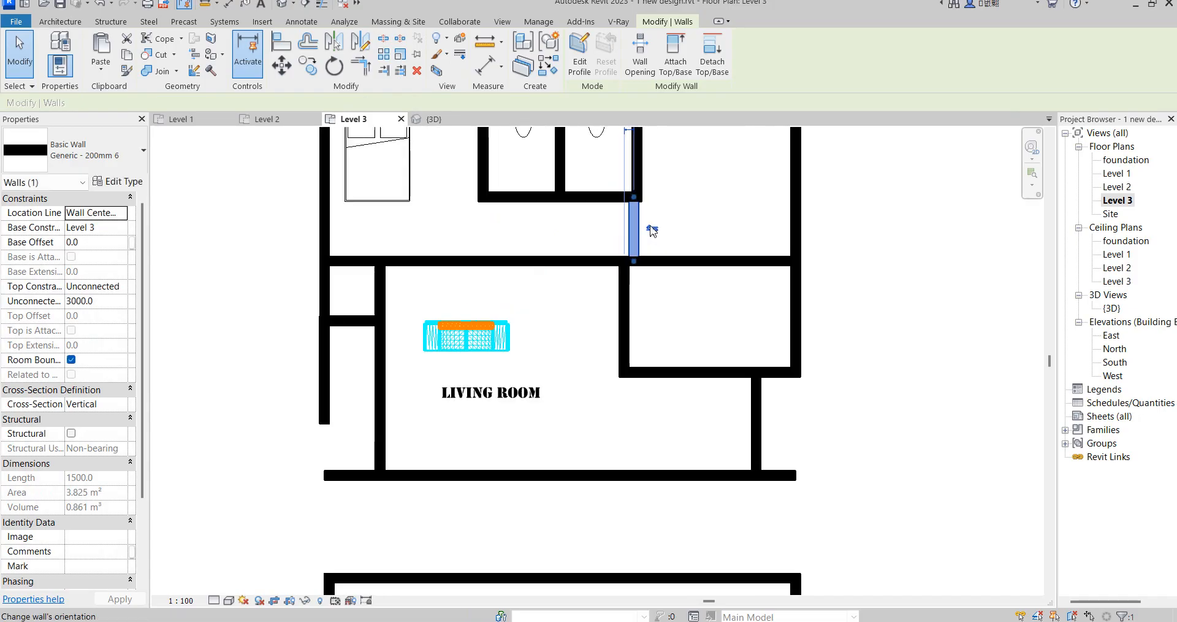
key(ctrl+z)
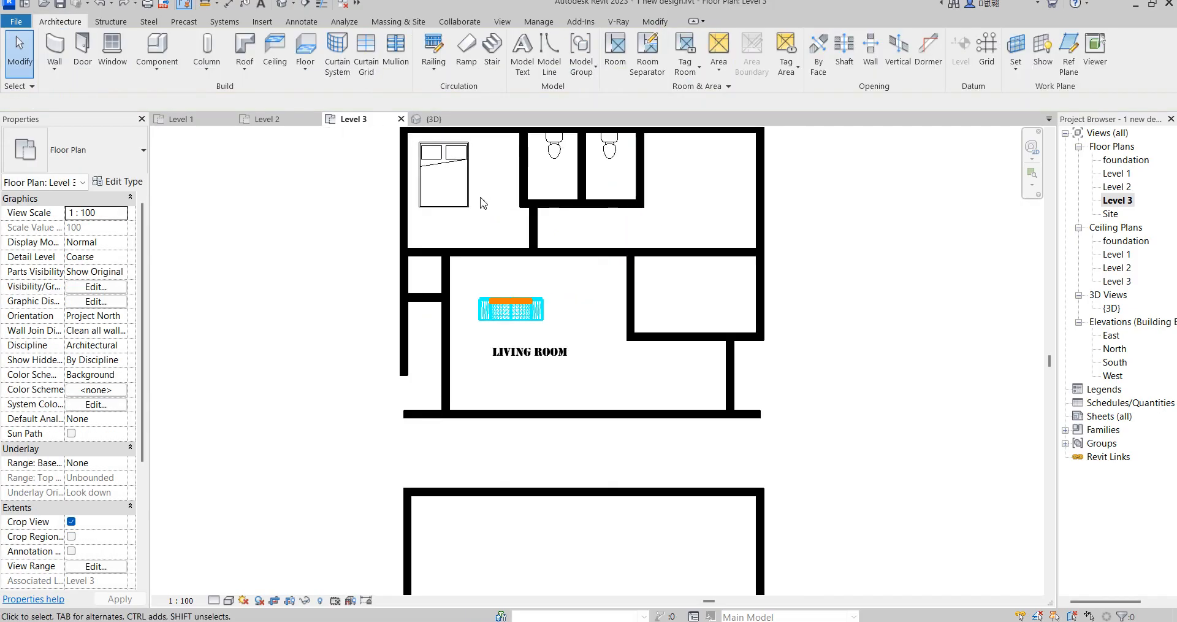
- Mirror a copy of the short vertical wall about a drawn vertical axis along the bathrooms' centre wall
click(533, 231)
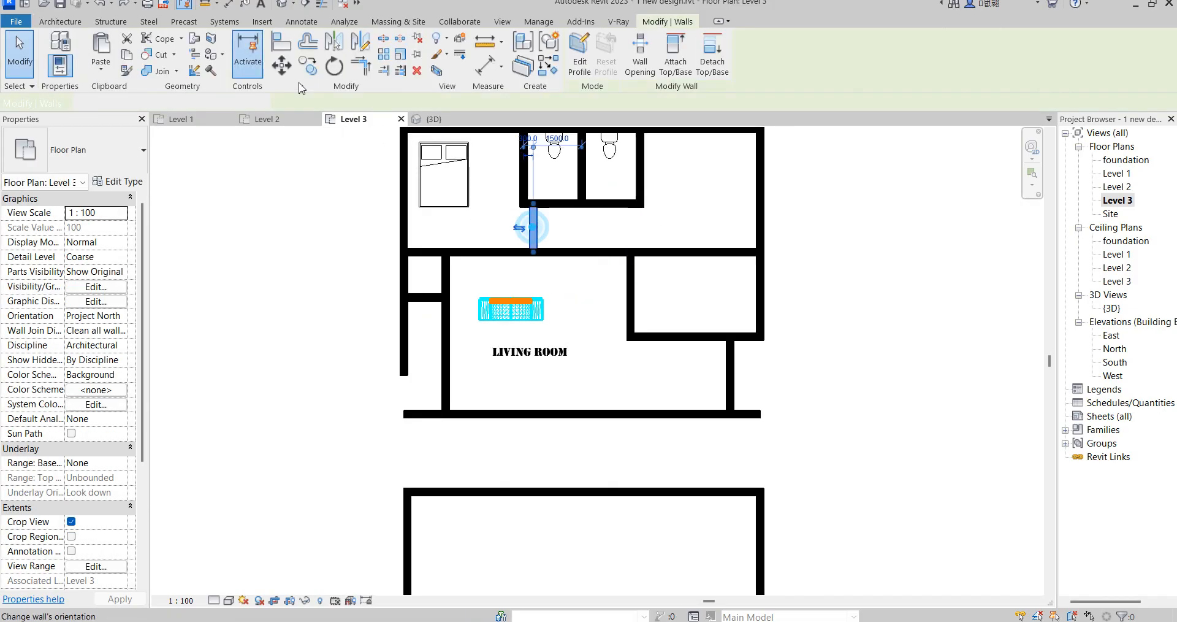
click(336, 43)
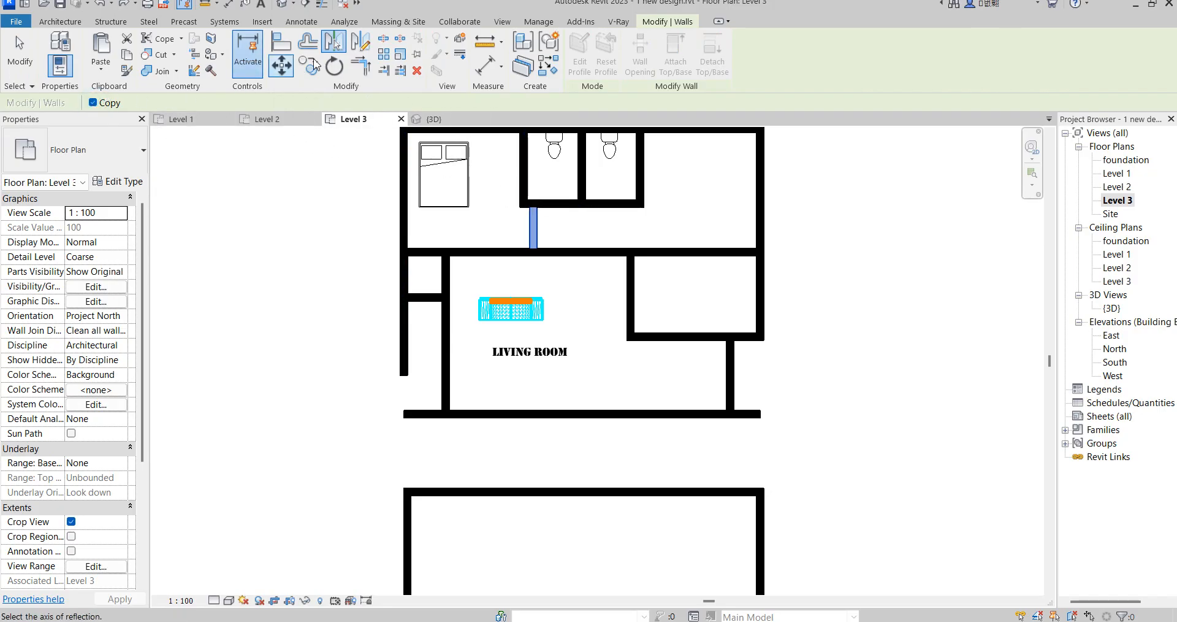
click(360, 42)
click(526, 249)
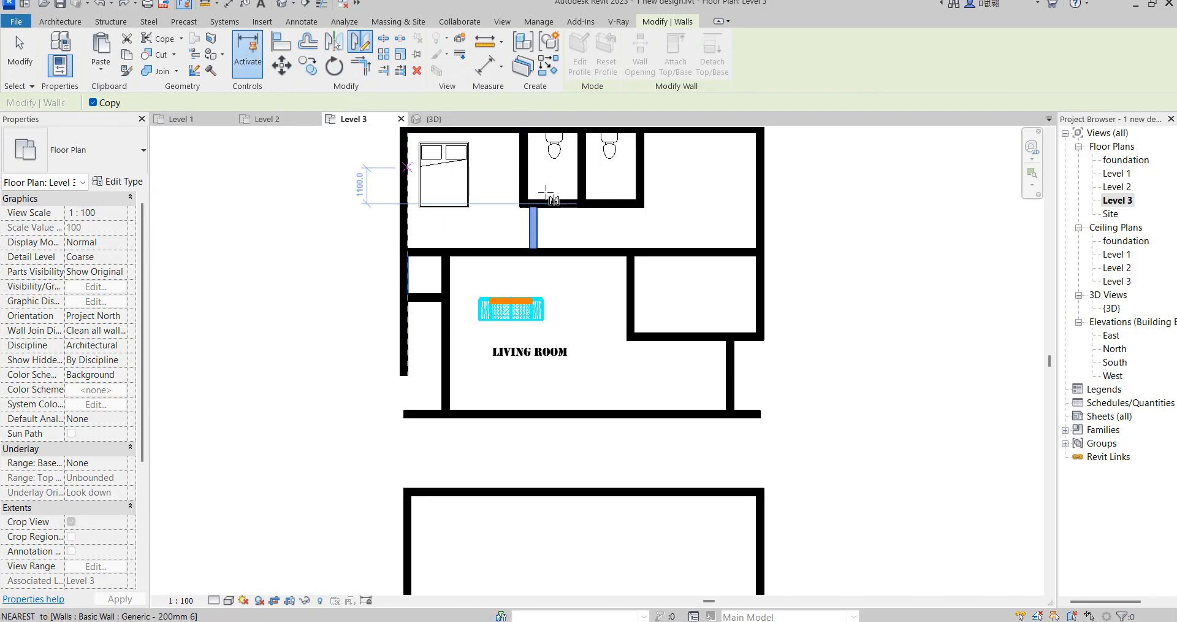
scroll(582, 200, up, 3)
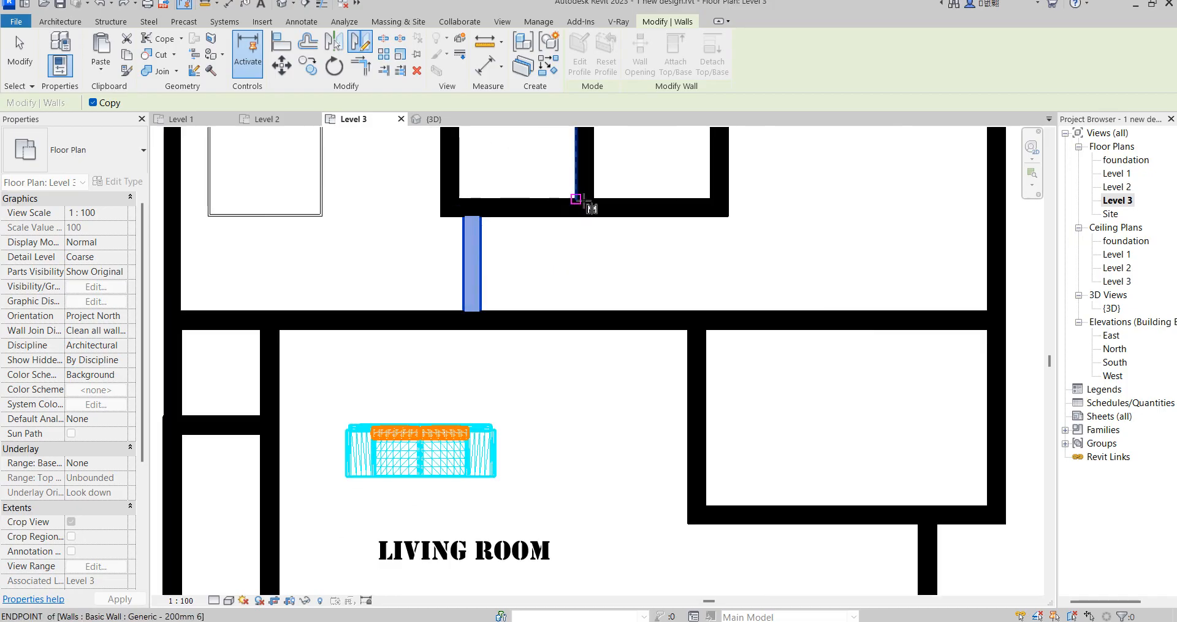
click(583, 249)
click(759, 253)
scroll(712, 311, down, 5)
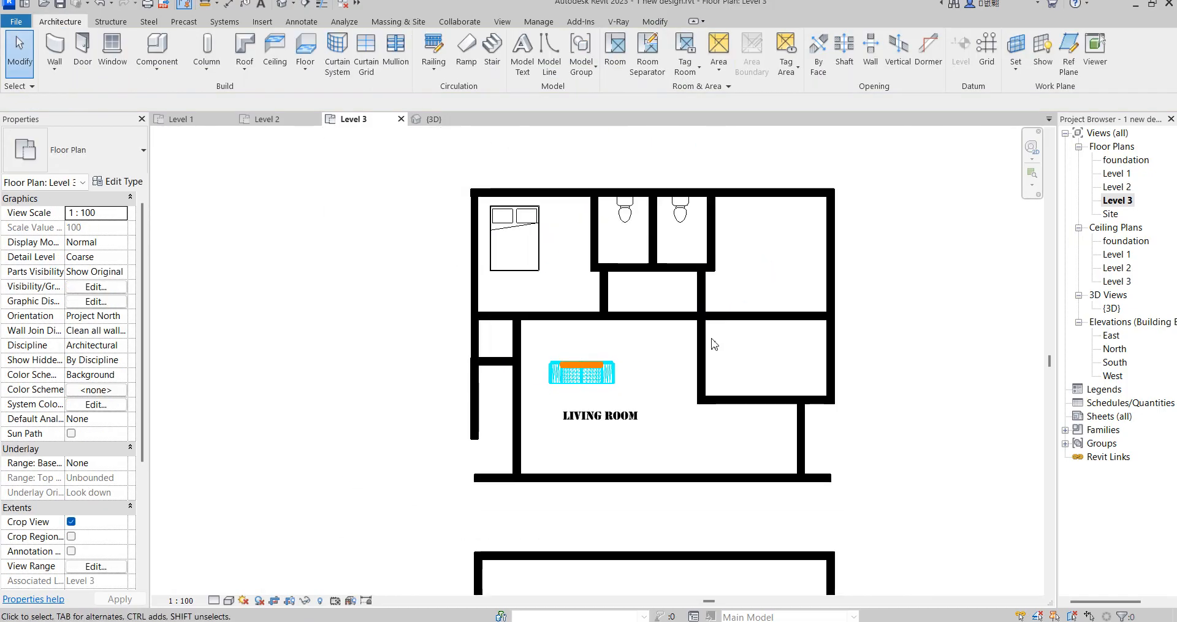
- Shorten the western outer wall so its lower end stops at the small western room's south wall
scroll(622, 330, up, 4)
scroll(548, 261, down, 4)
scroll(636, 294, up, 1)
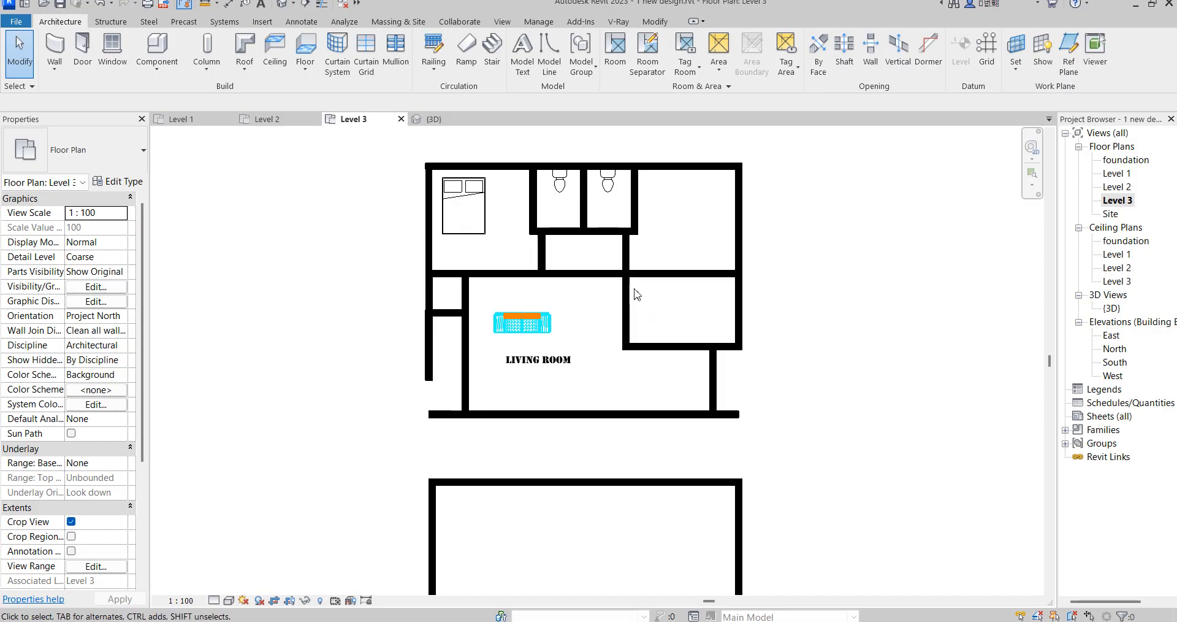
scroll(544, 297, up, 3)
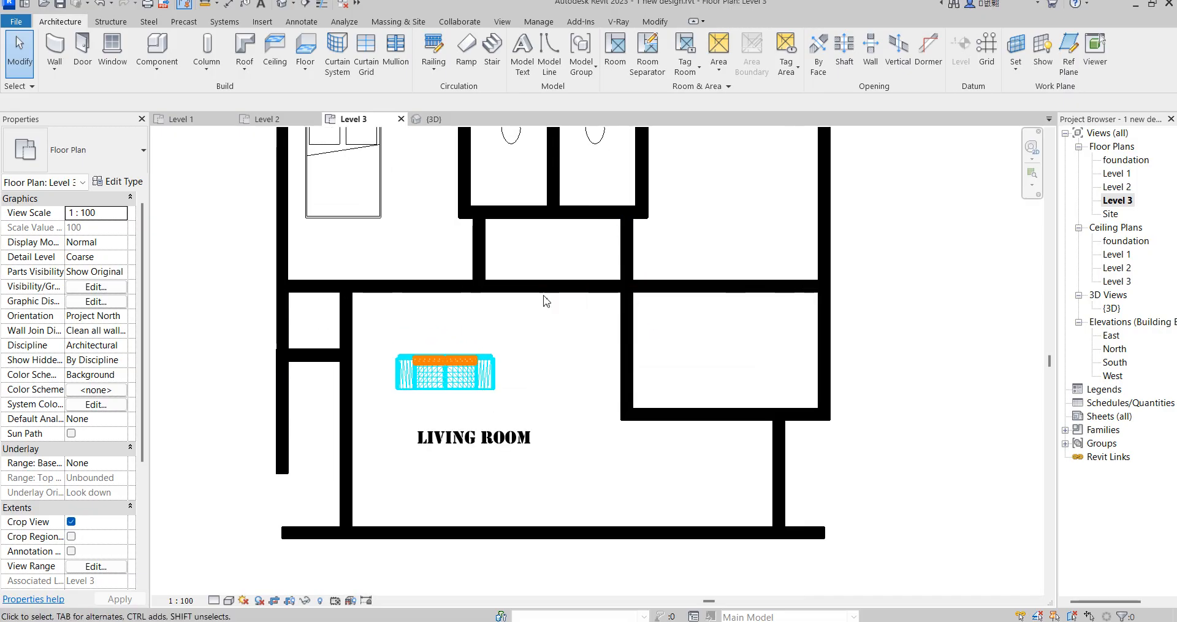
scroll(537, 241, down, 4)
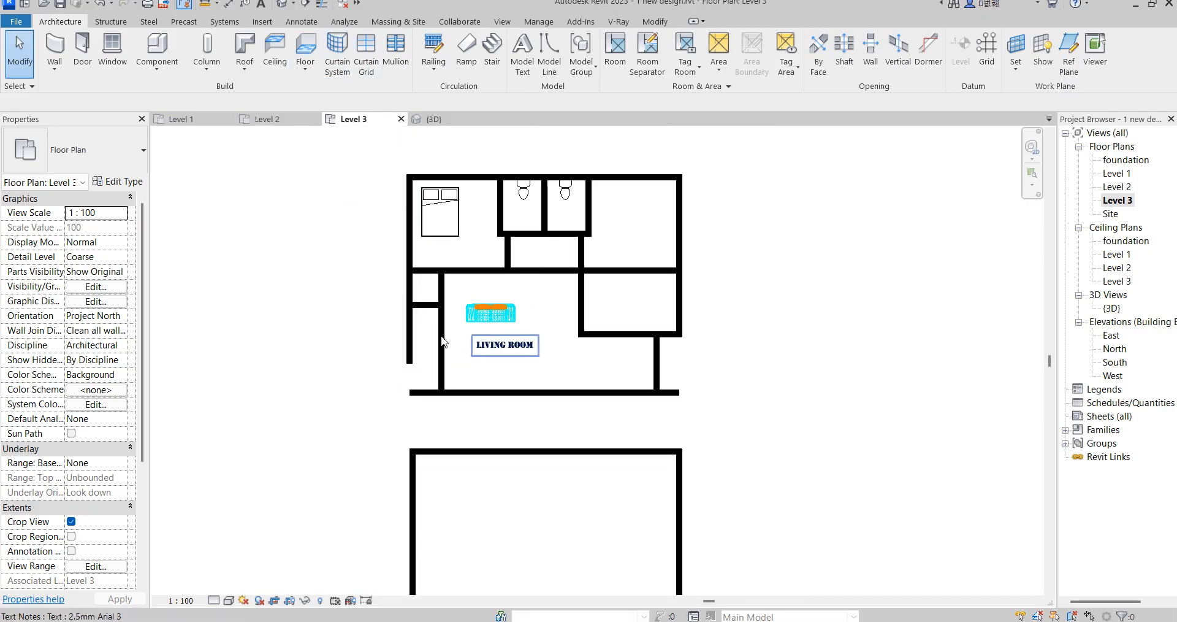
click(408, 352)
drag(409, 362, 383, 344)
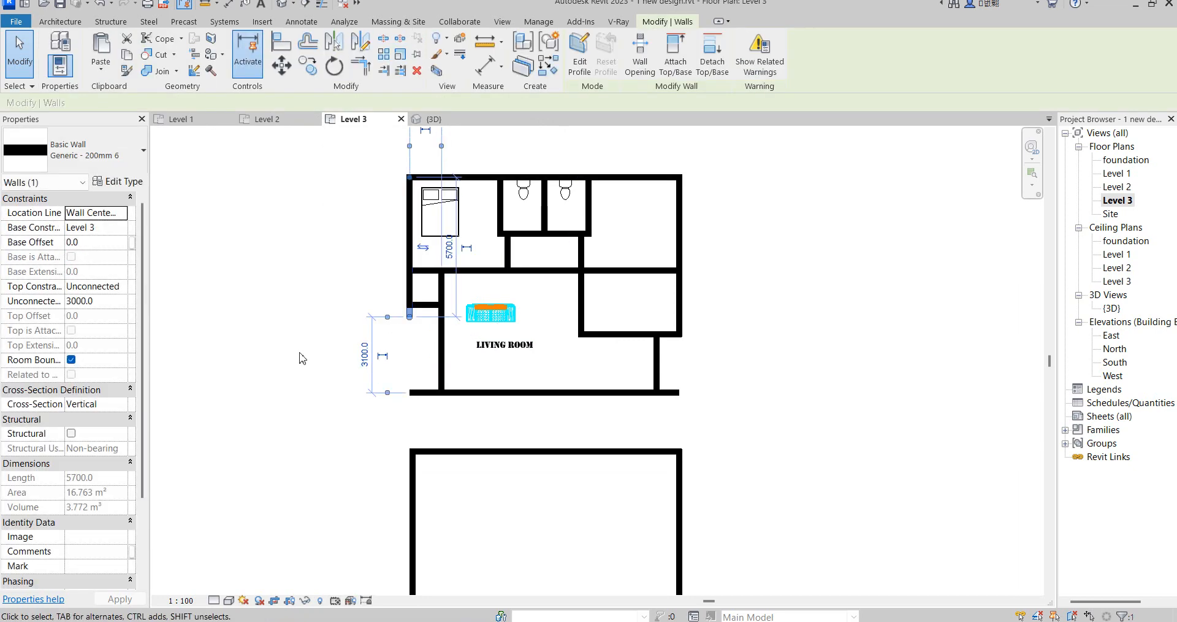
click(360, 336)
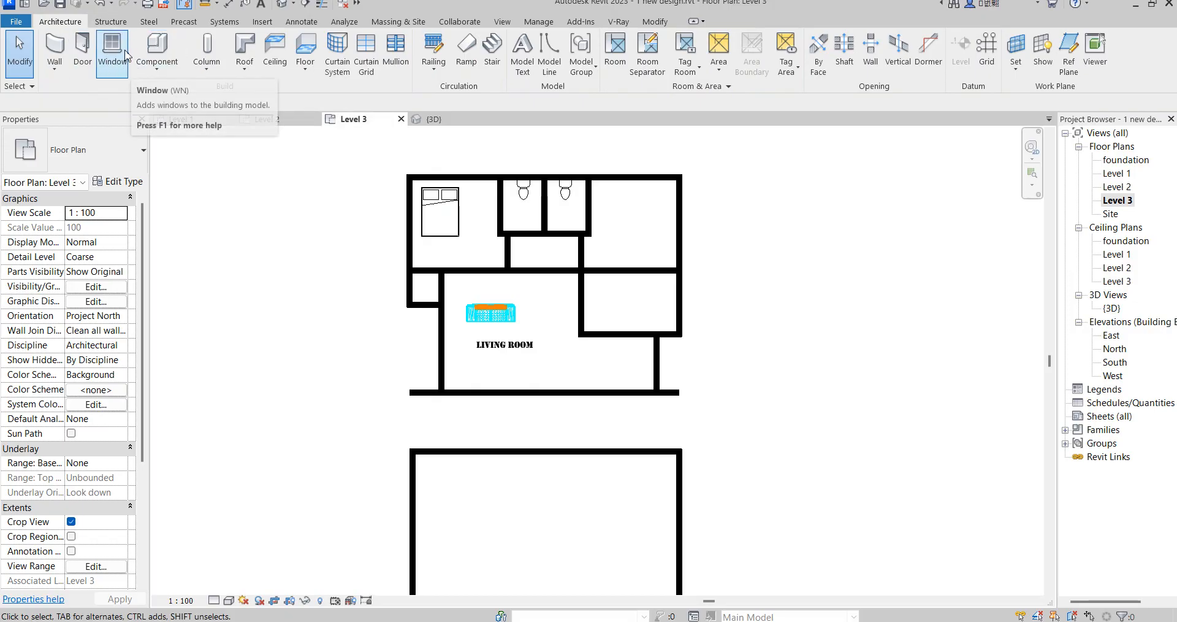
- Place M_Single-Flush 0915 x 2134mm doors midway along the two short vertical walls south of the bathrooms
click(86, 54)
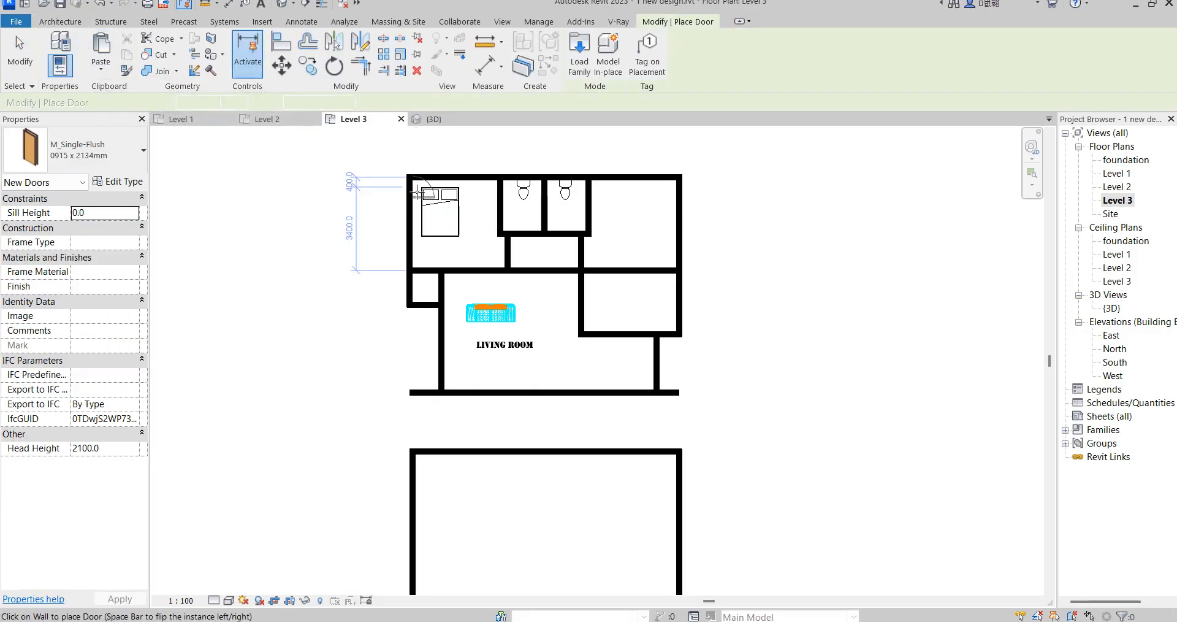
scroll(514, 260, up, 2)
scroll(514, 260, up, 2)
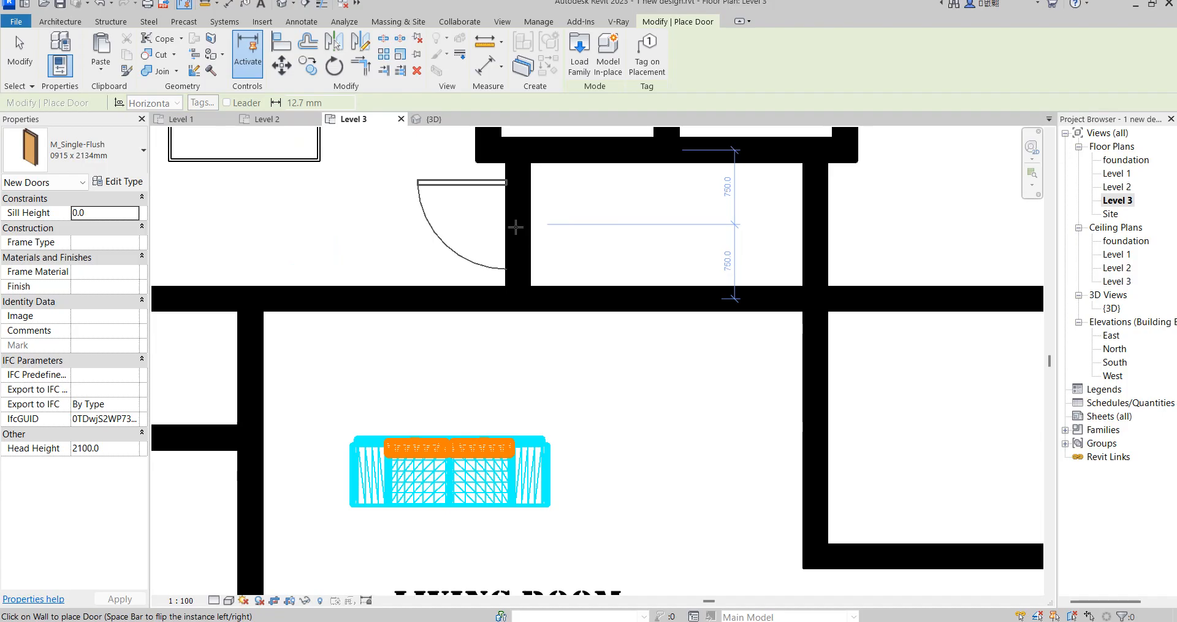
click(518, 224)
click(830, 219)
scroll(830, 219, down, 4)
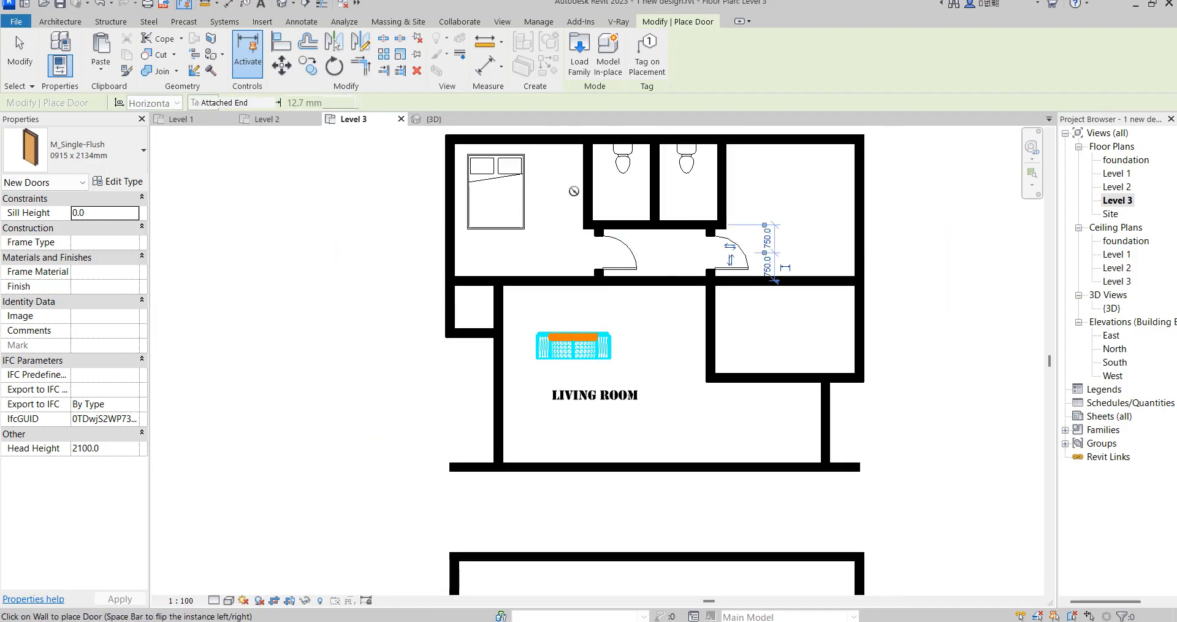
- Place single-flush doors in the western bathroom's west wall and the eastern bathroom's east wall, opening into the bathrooms
scroll(607, 196, up, 2)
click(595, 198)
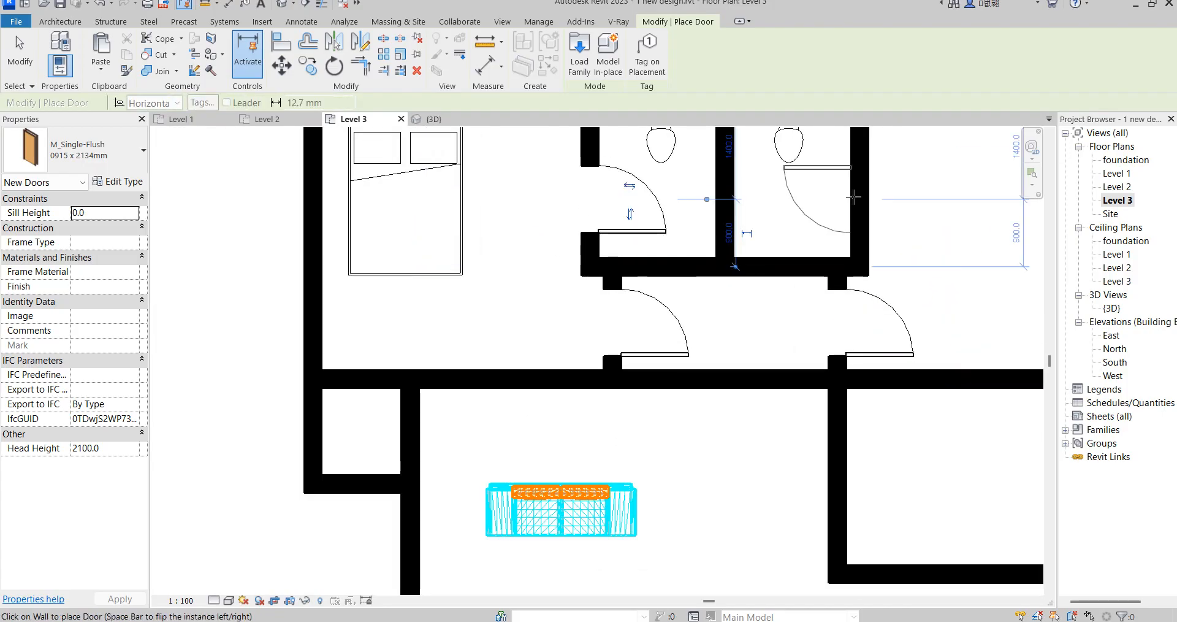
click(855, 196)
scroll(728, 207, down, 4)
- Place a single-flush door in the south wall of the eastern room, swinging into that room
scroll(761, 316, up, 2)
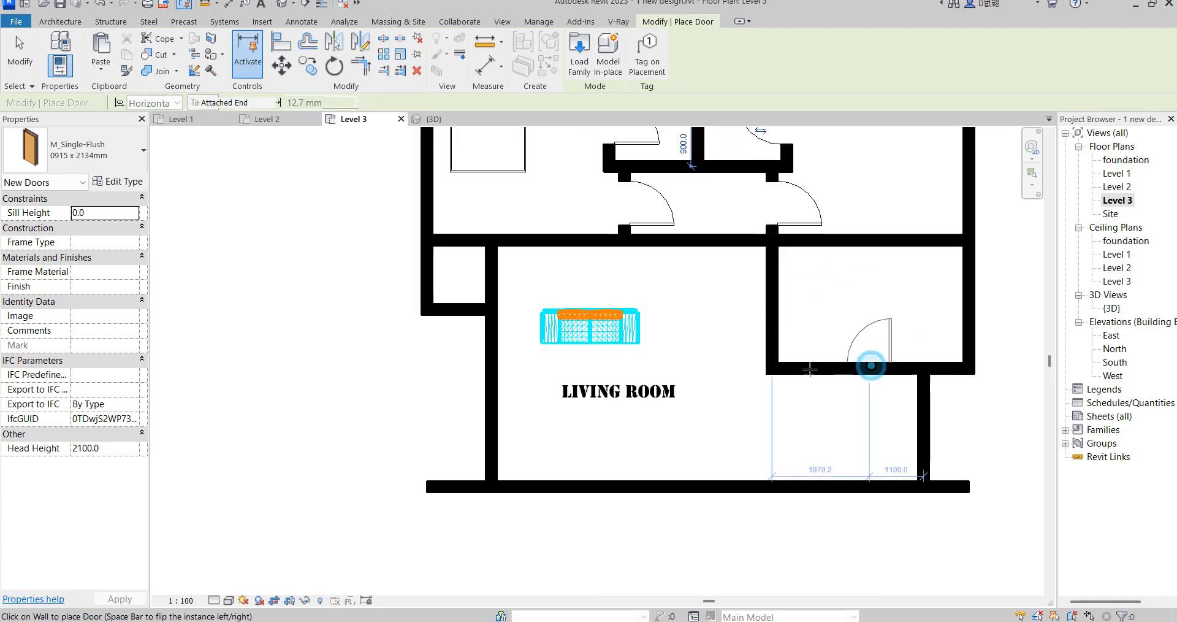
click(862, 368)
scroll(748, 337, down, 3)
scroll(740, 408, up, 2)
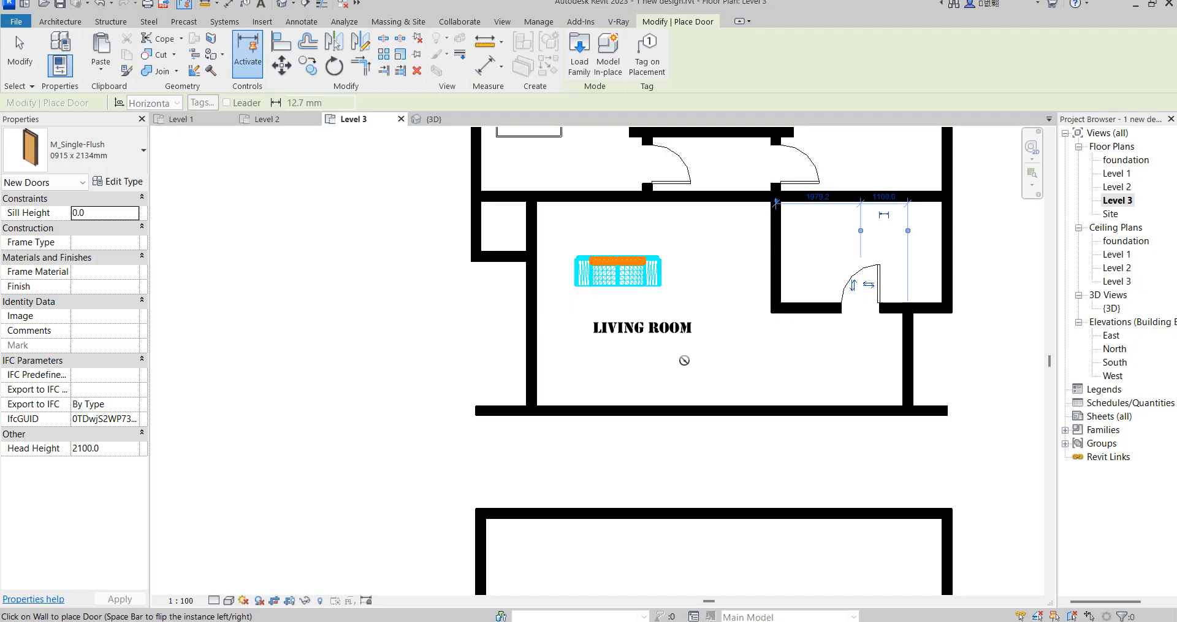
scroll(680, 355, down, 3)
scroll(715, 359, up, 2)
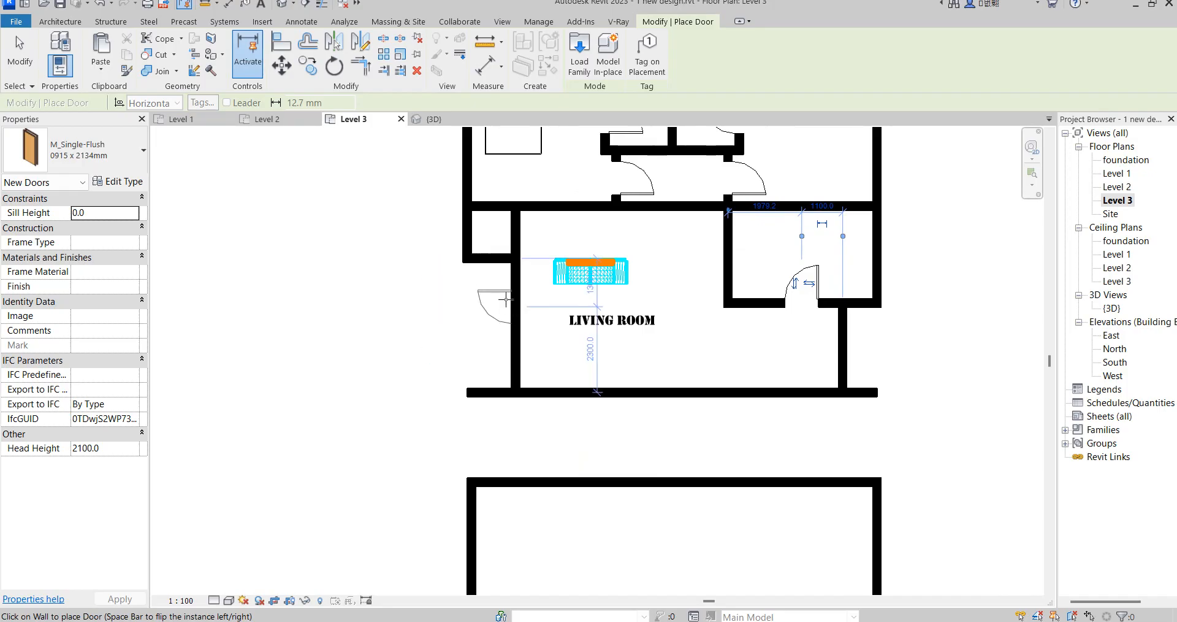
- Place single-flush doors in the small western room's south wall and near the south end of the living room's west wall
click(496, 253)
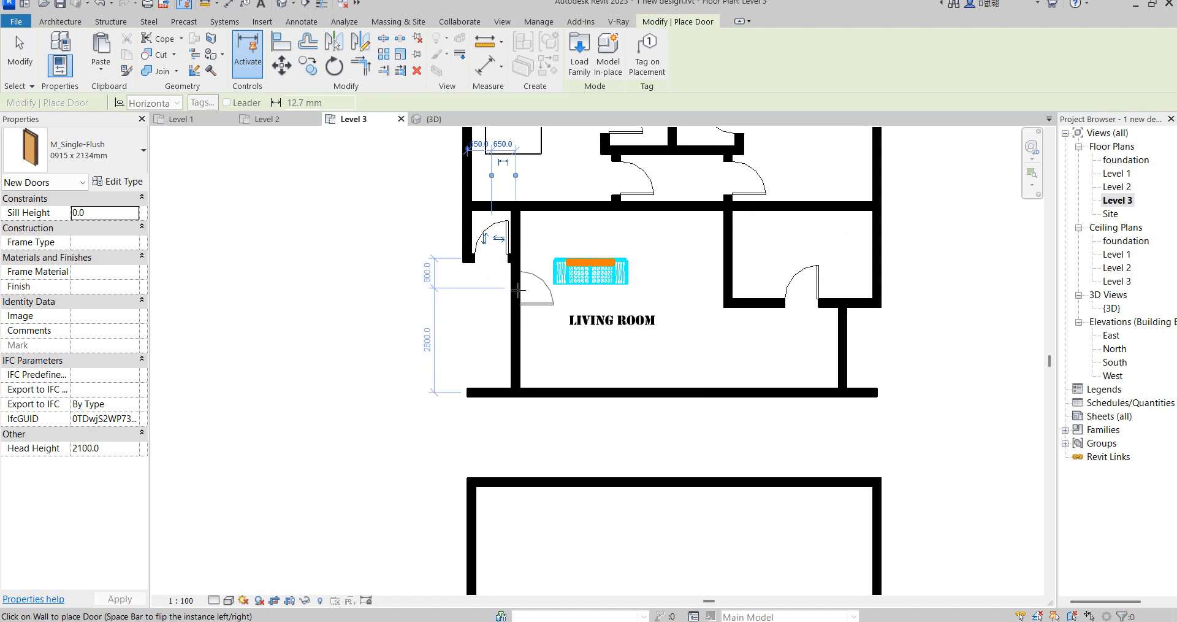
click(517, 366)
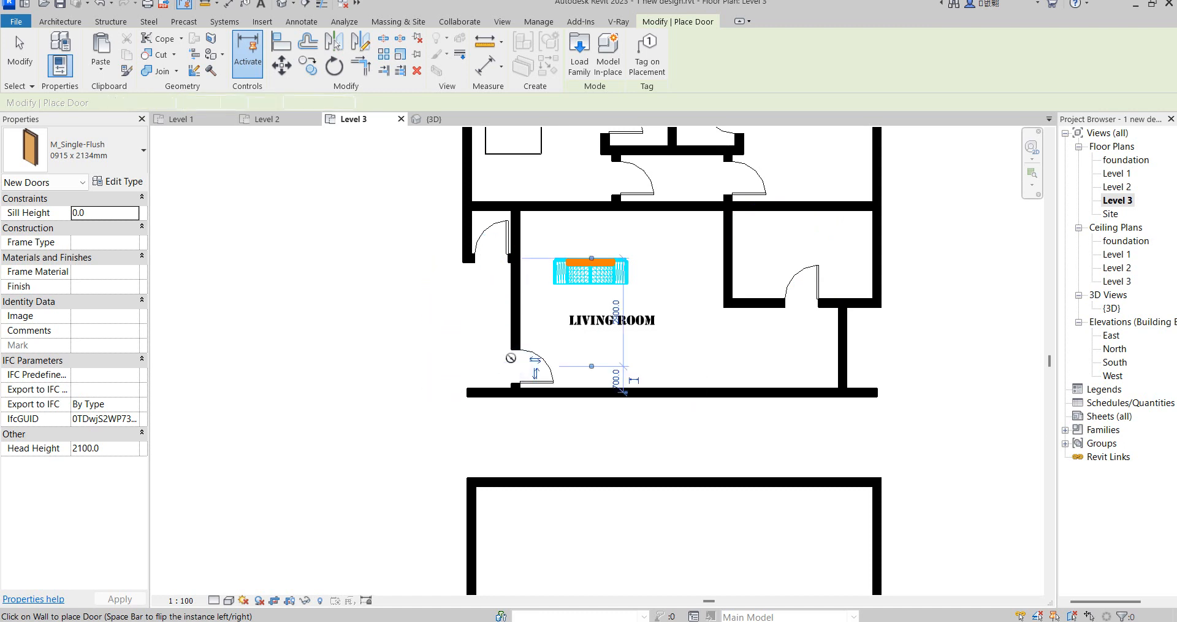
right_click(469, 328)
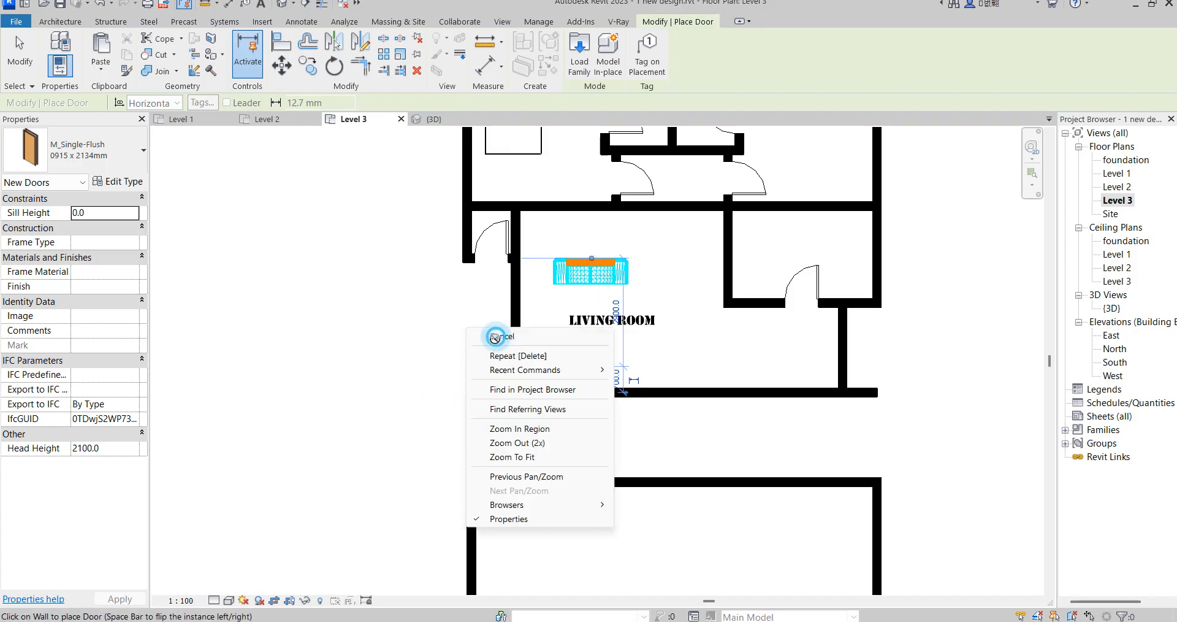
click(491, 334)
right_click(405, 409)
click(435, 420)
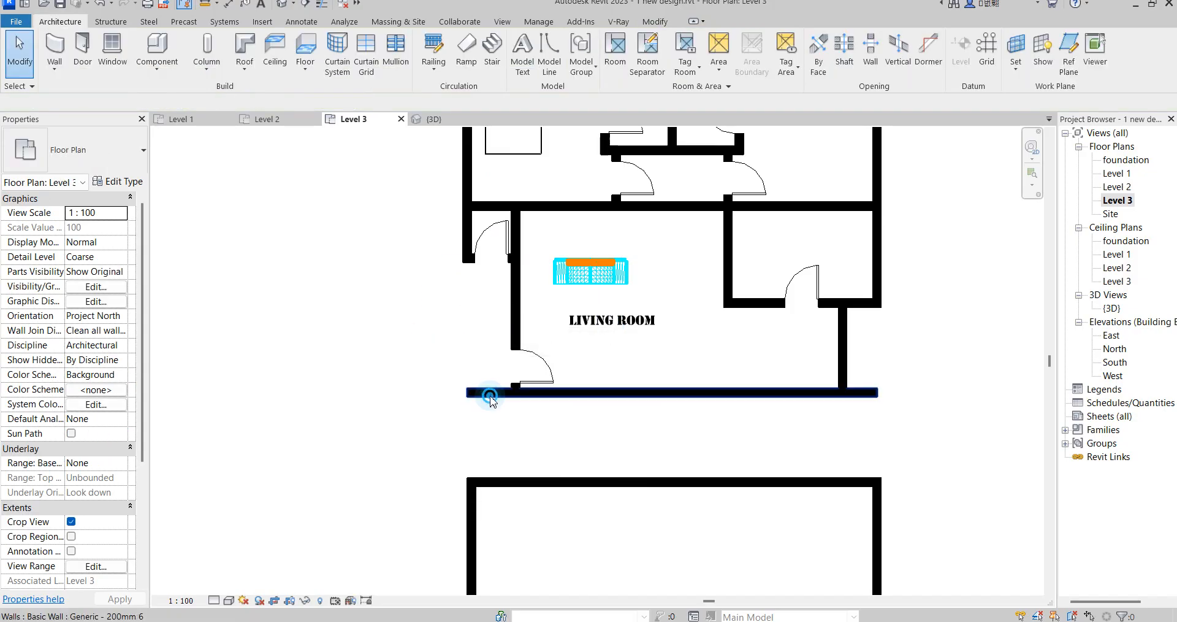
- Shorten the living room's south wall so its western end stops at the living room's west wall
click(485, 393)
drag(471, 398, 514, 392)
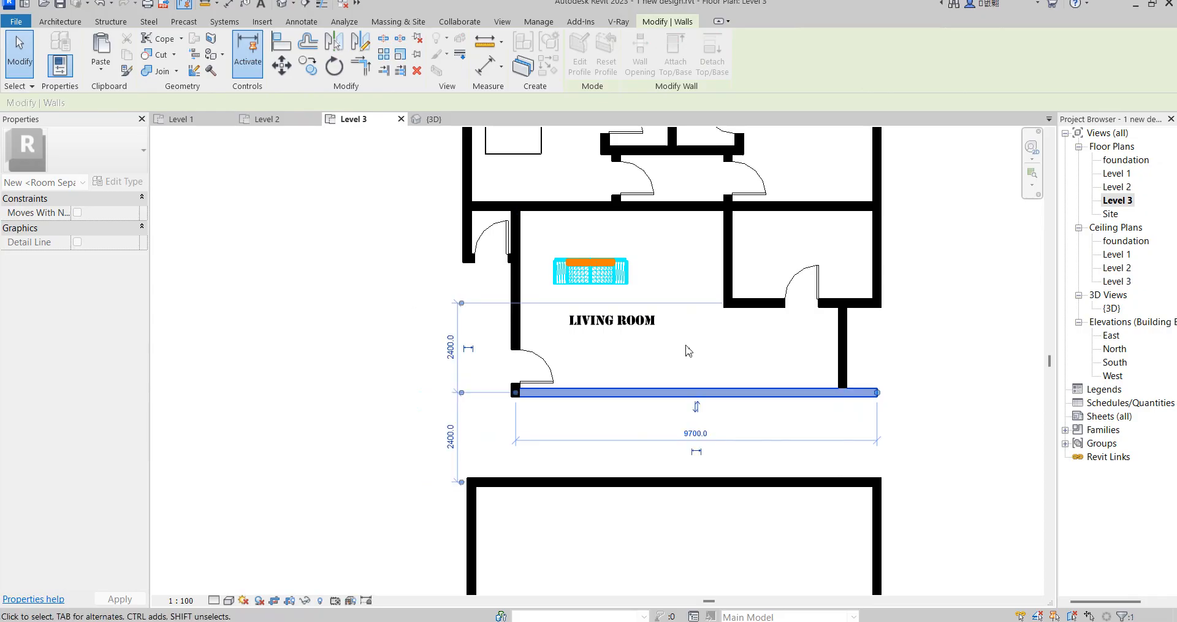
click(685, 344)
scroll(713, 380, down, 3)
scroll(762, 436, up, 2)
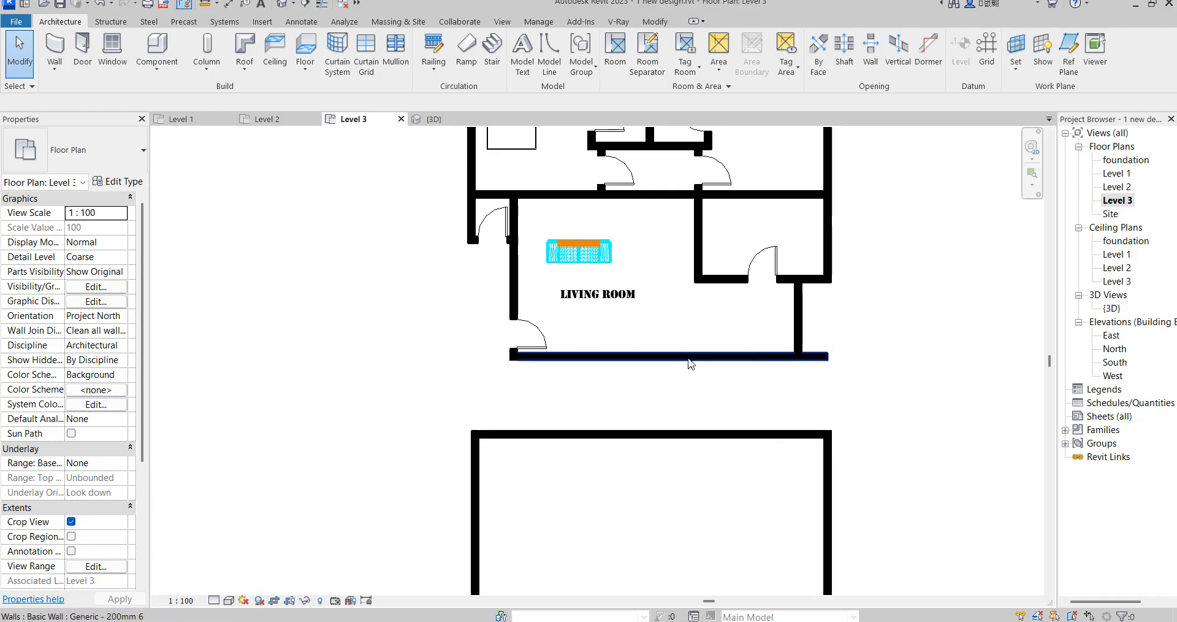
scroll(778, 392, down, 4)
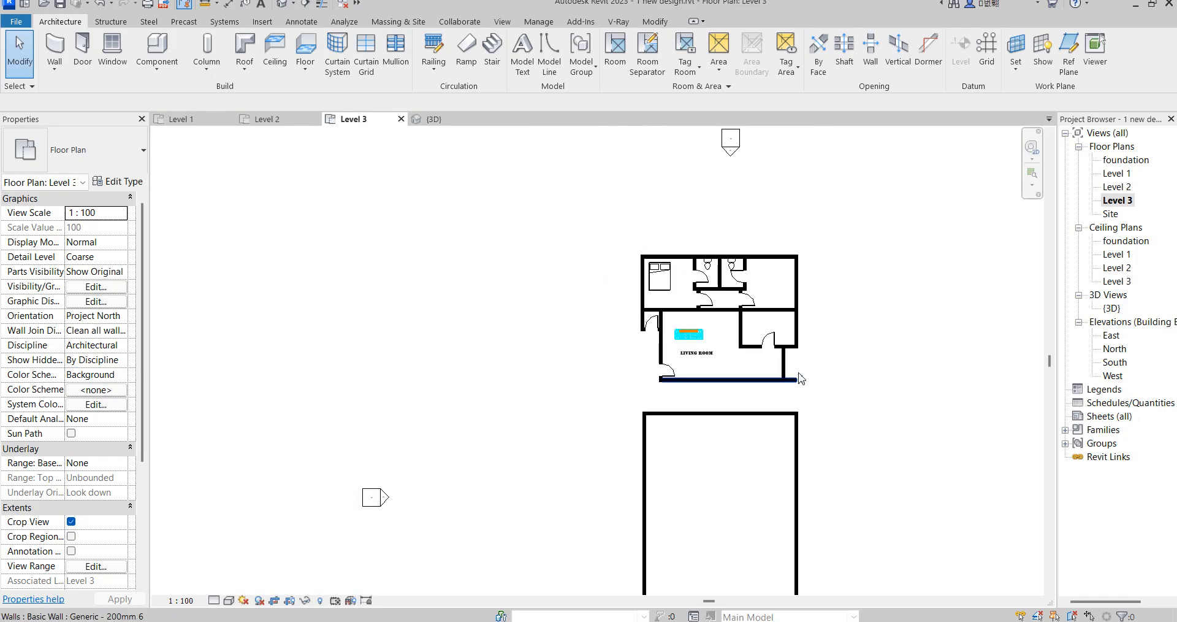
scroll(747, 301, up, 3)
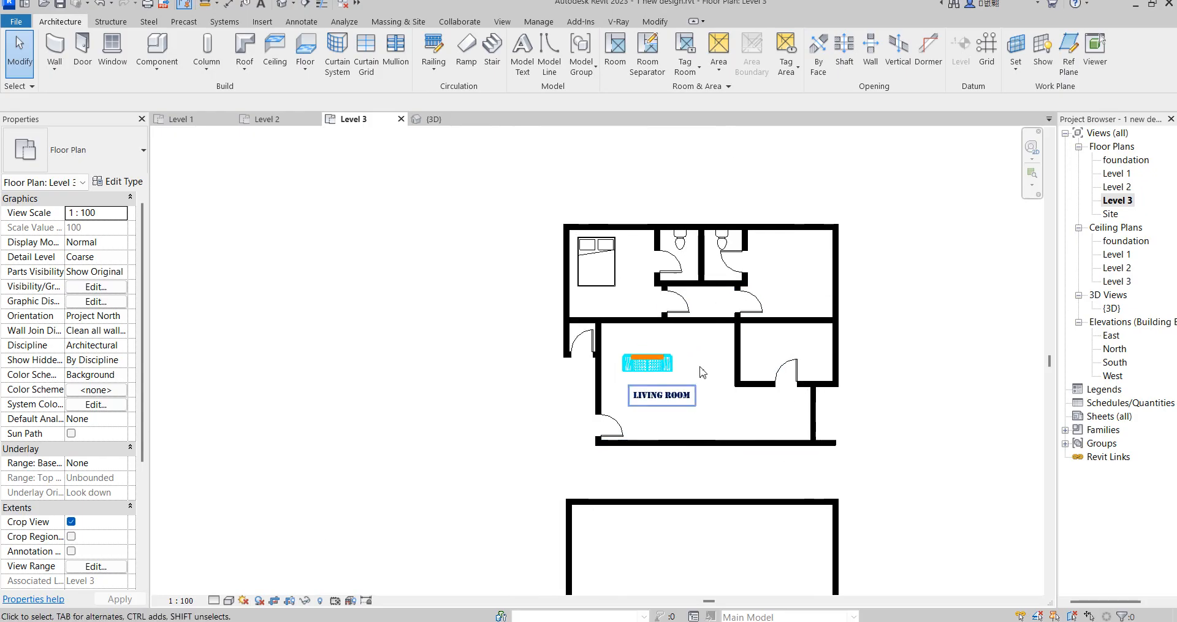
scroll(747, 335, up, 3)
scroll(745, 341, down, 6)
scroll(728, 432, up, 4)
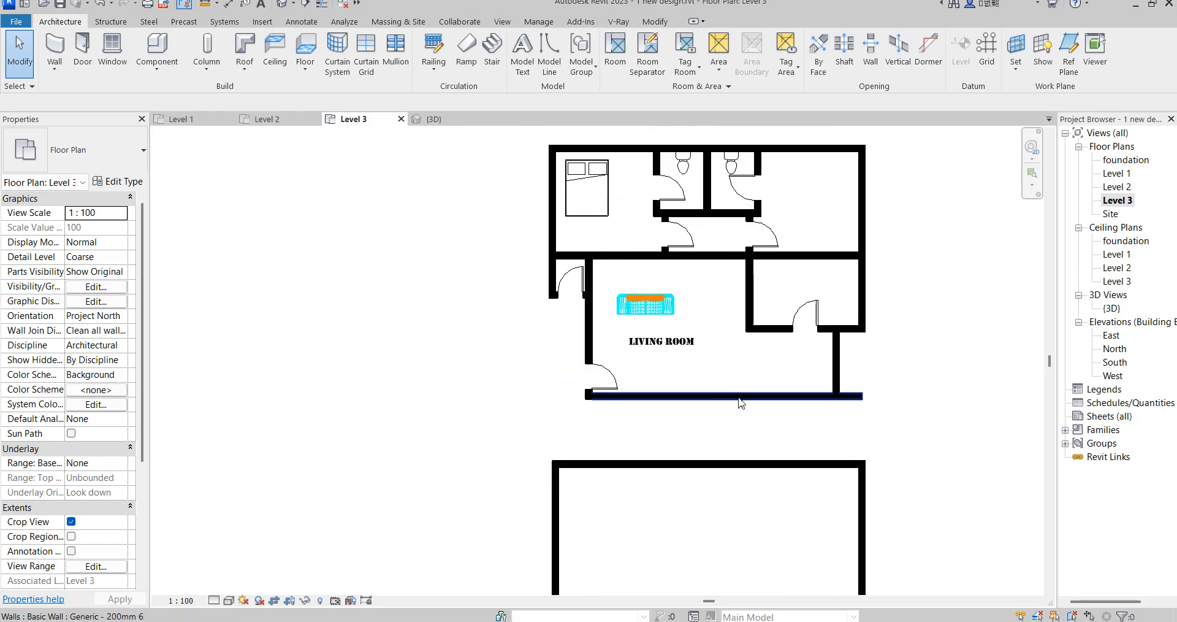
- Draw two Generic - 200mm 6 walls from the living room's south wall to the lower building, below the bathrooms' centre wall and at the east end
click(739, 398)
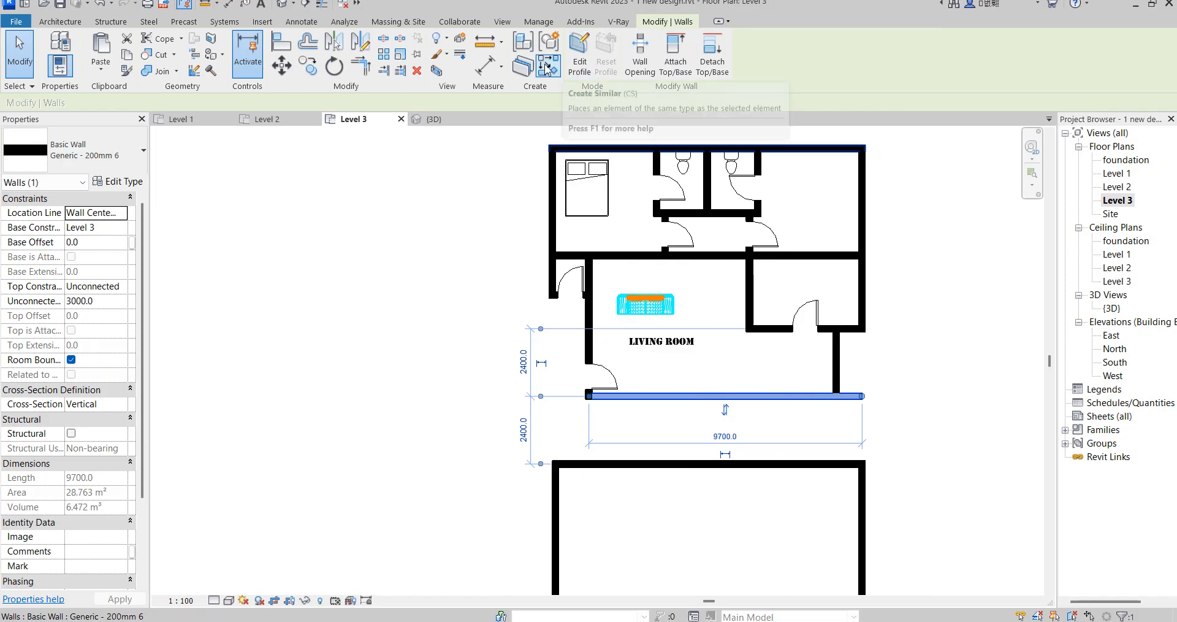
key(w)
key(a)
click(708, 399)
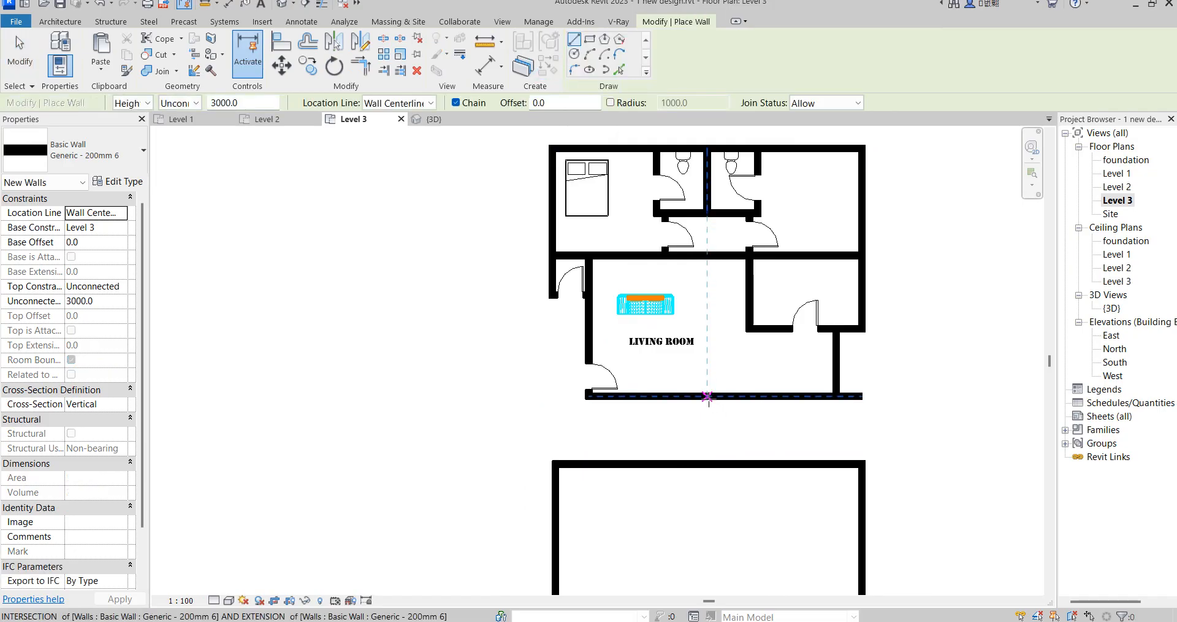
click(709, 468)
key(Escape)
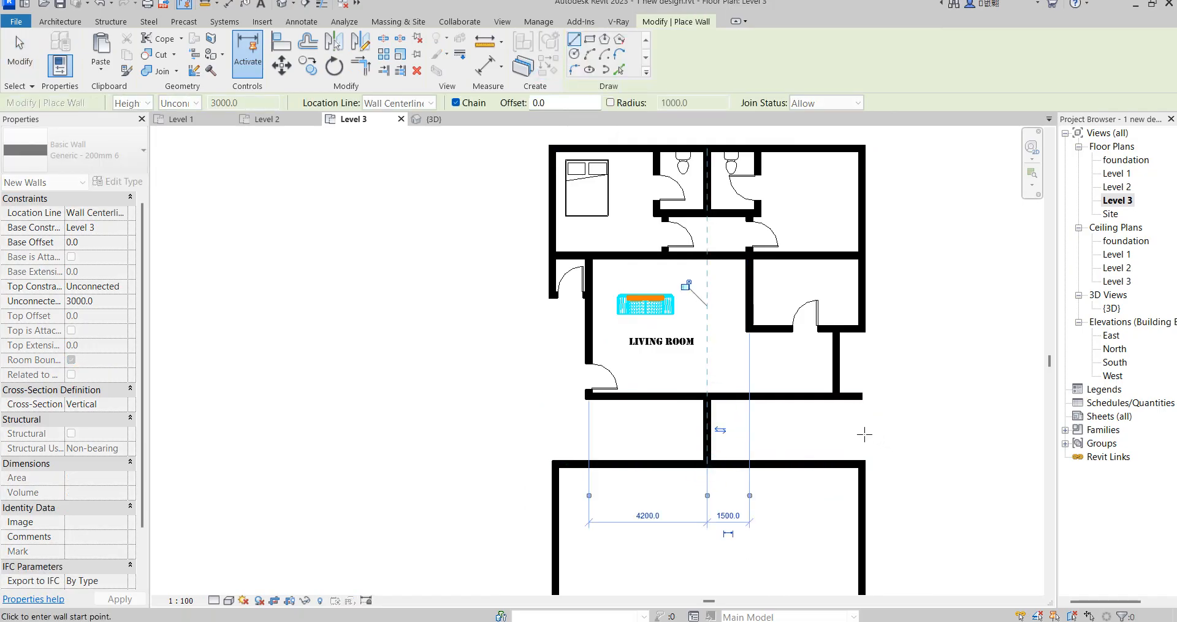
click(863, 400)
key(Escape)
- Draw another vertical wall between the living room's south wall and the lower building, aligned with the eastern room's west wall
scroll(688, 440, up, 3)
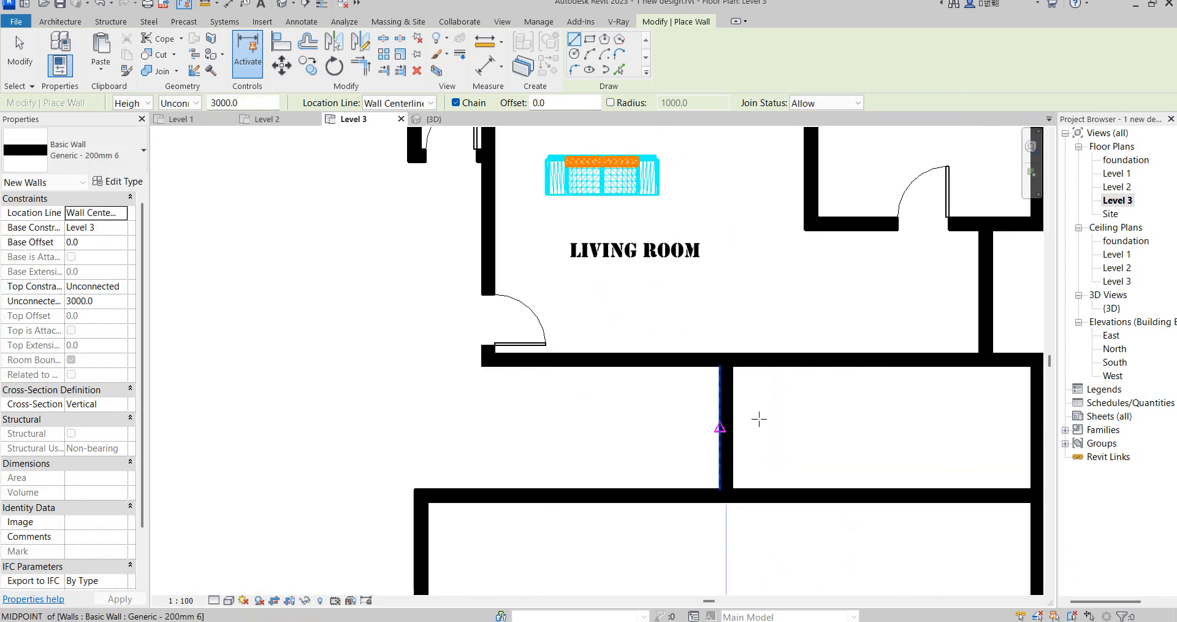
click(811, 367)
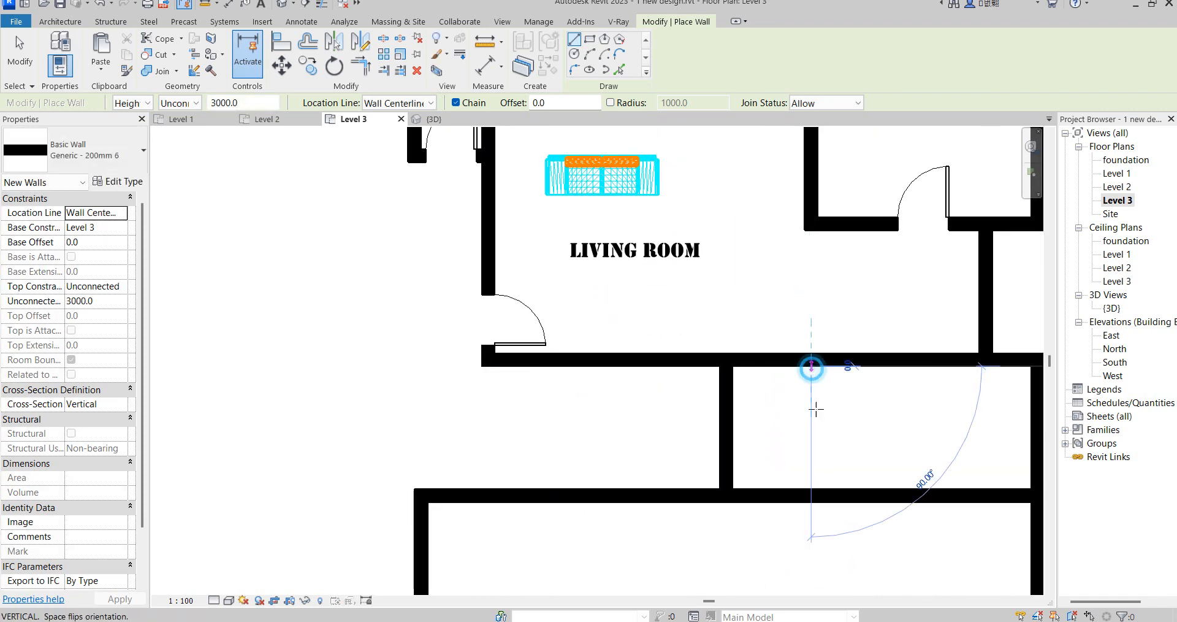
click(811, 489)
key(Escape)
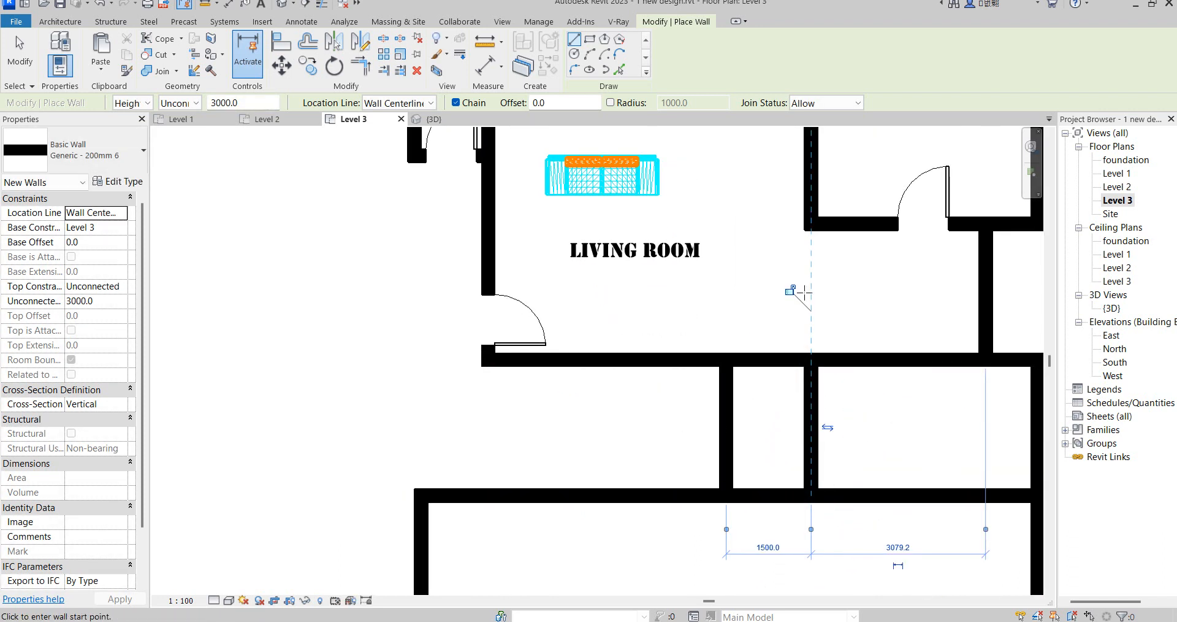
right_click(778, 274)
click(841, 281)
right_click(803, 272)
click(818, 280)
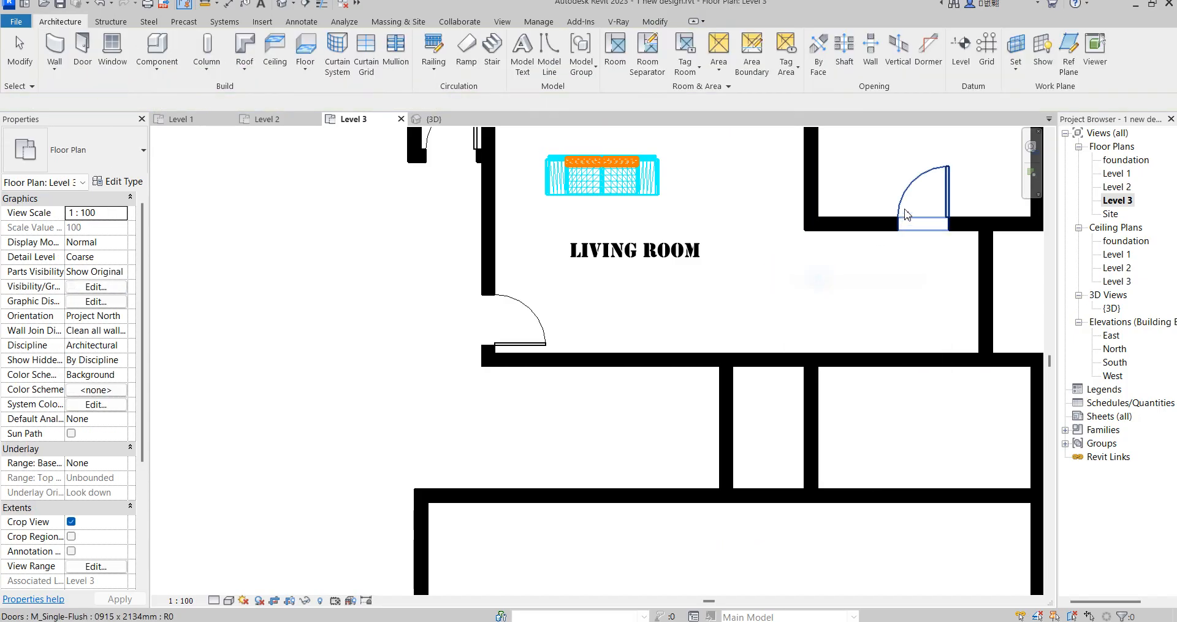
- Place a door matching the eastern room's in the living room's south wall, opening southward, east of the newest vertical wall
click(907, 214)
click(557, 74)
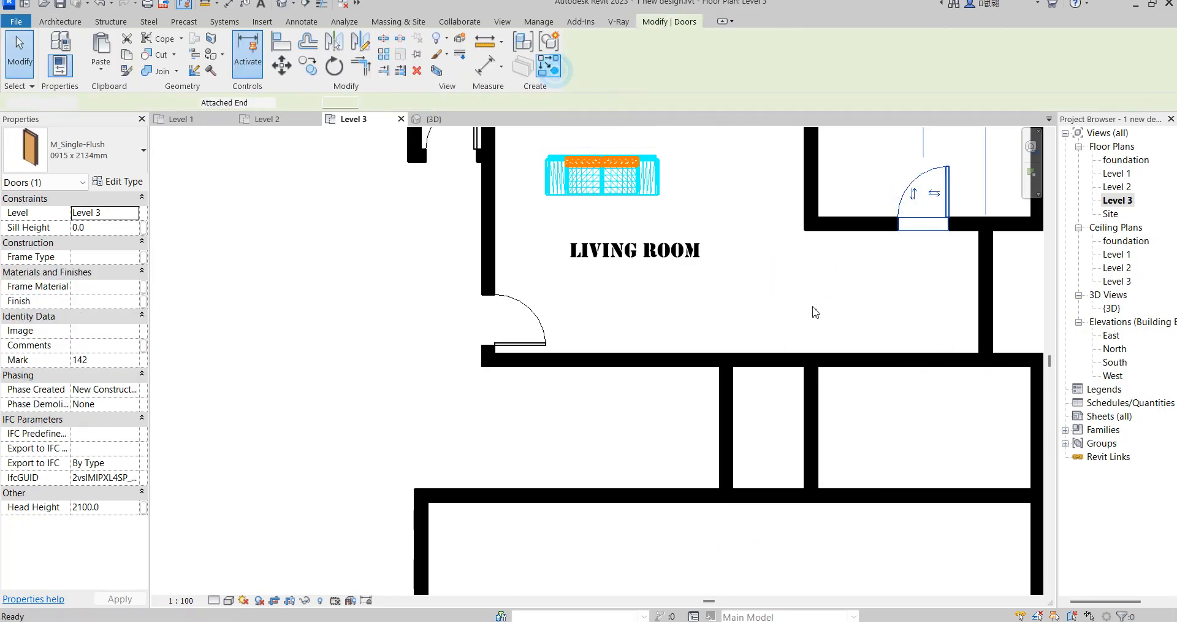
click(901, 368)
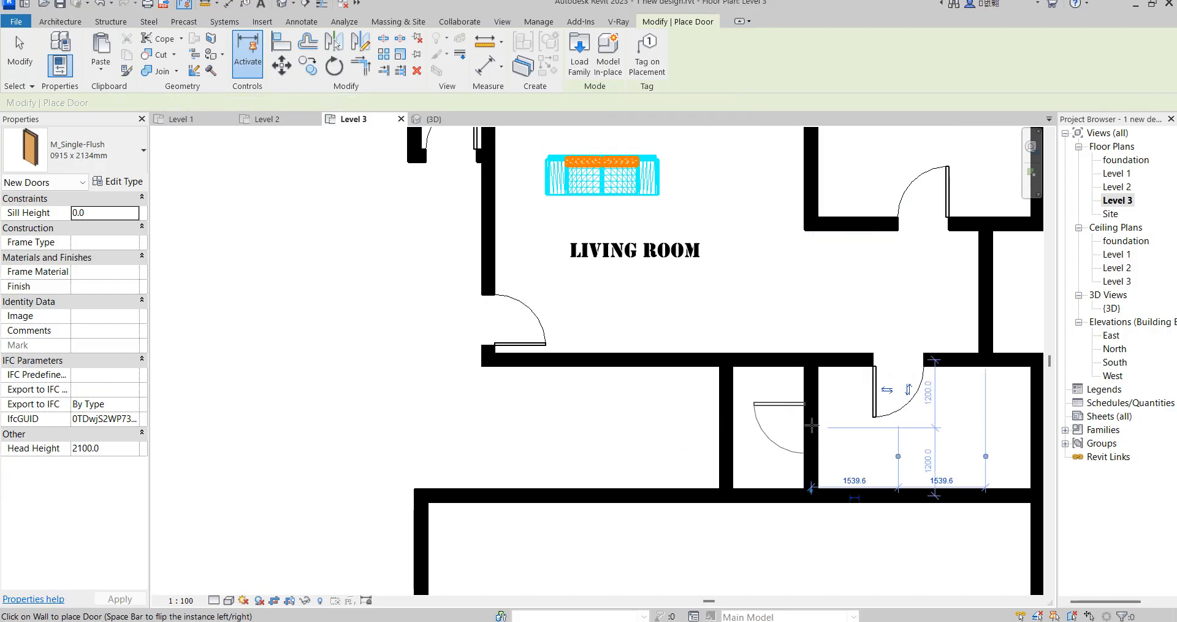
- Place a queen bed matching the northwest bedroom's in the southeast room, in its southeast corner with the pillows facing east
key(Escape)
key(Escape)
scroll(859, 448, down, 5)
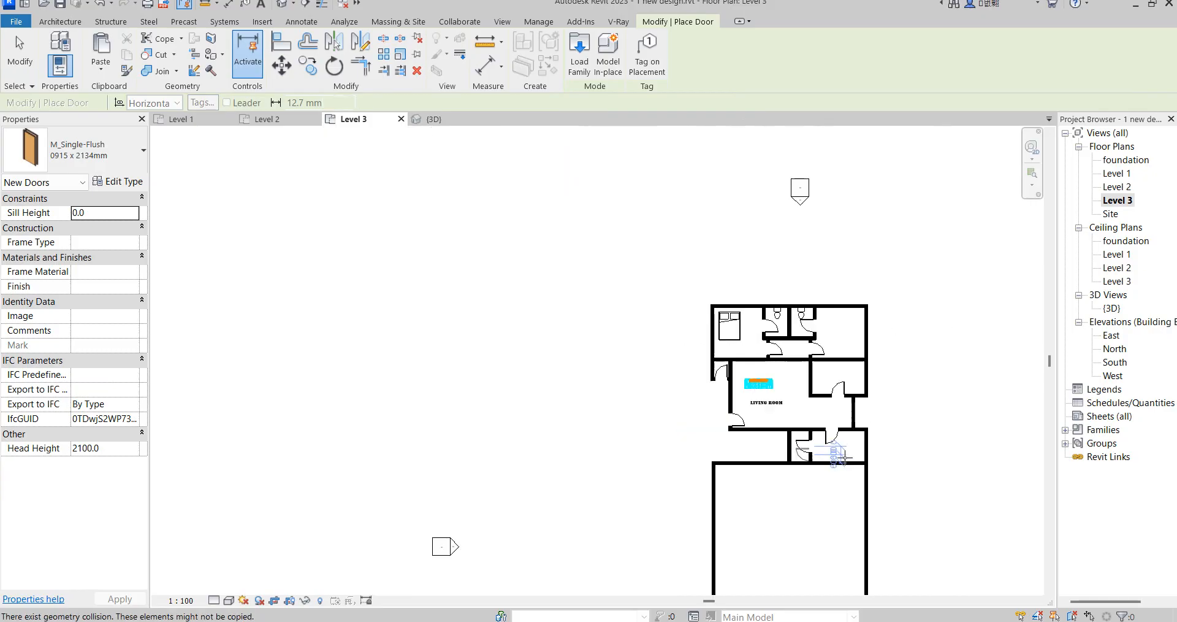
scroll(836, 445, up, 4)
click(645, 219)
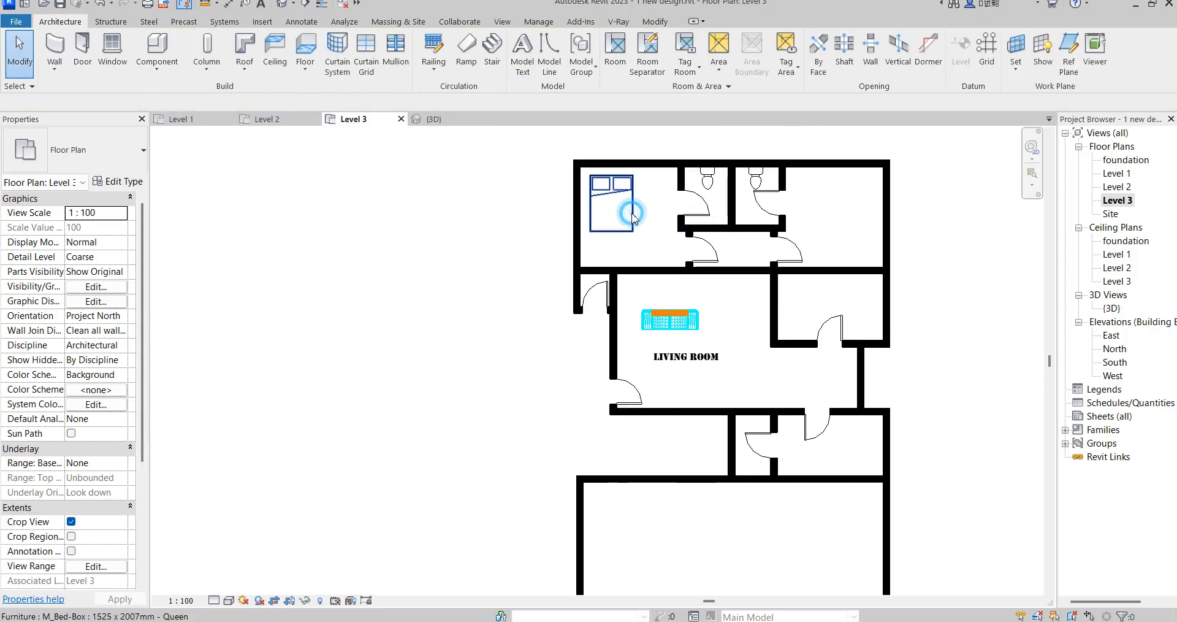
click(552, 75)
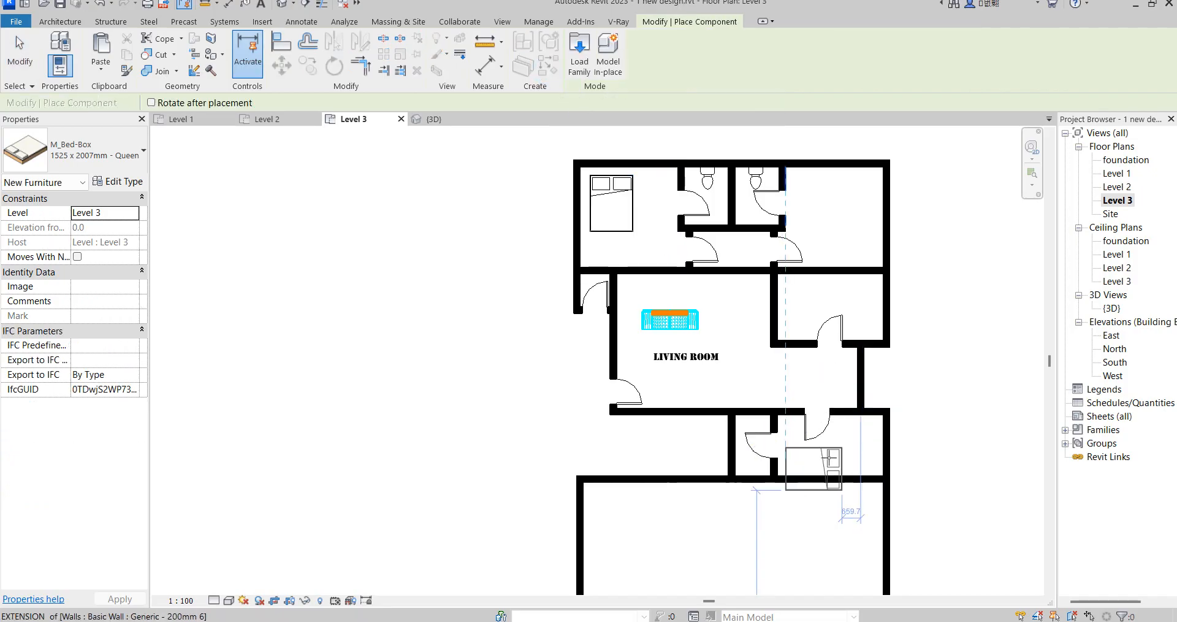
scroll(829, 449, up, 2)
scroll(835, 448, up, 2)
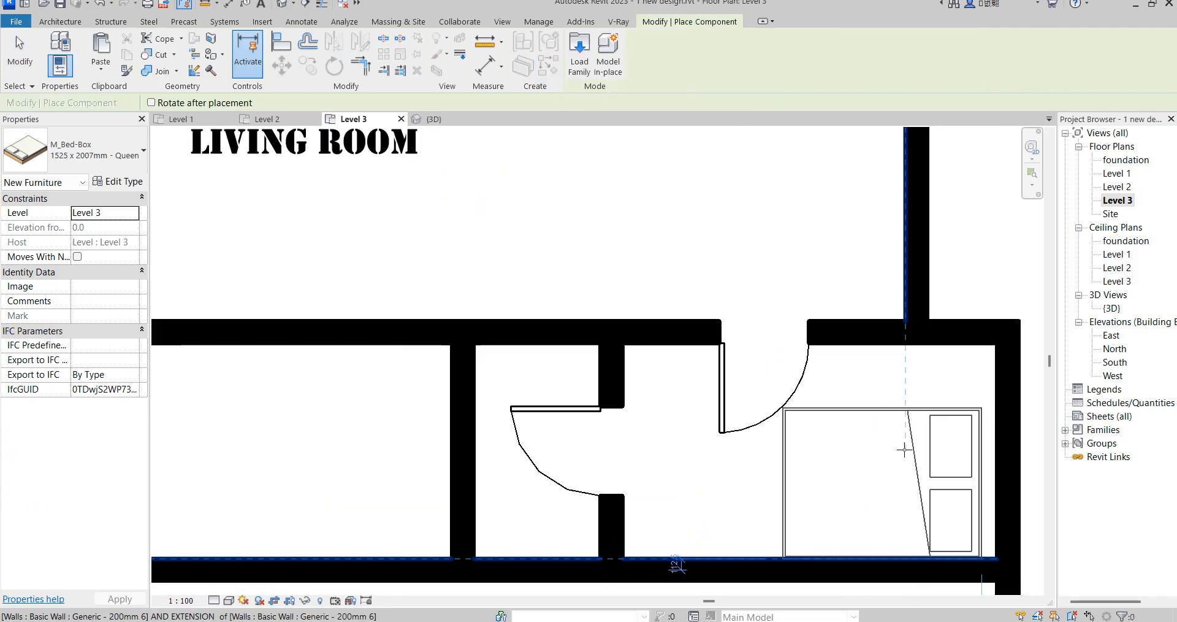
- Place another M_Bed-Box 1525 x 2007mm - Queen in the northeast bedroom, rotated so the pillows face the north wall
scroll(807, 478, down, 5)
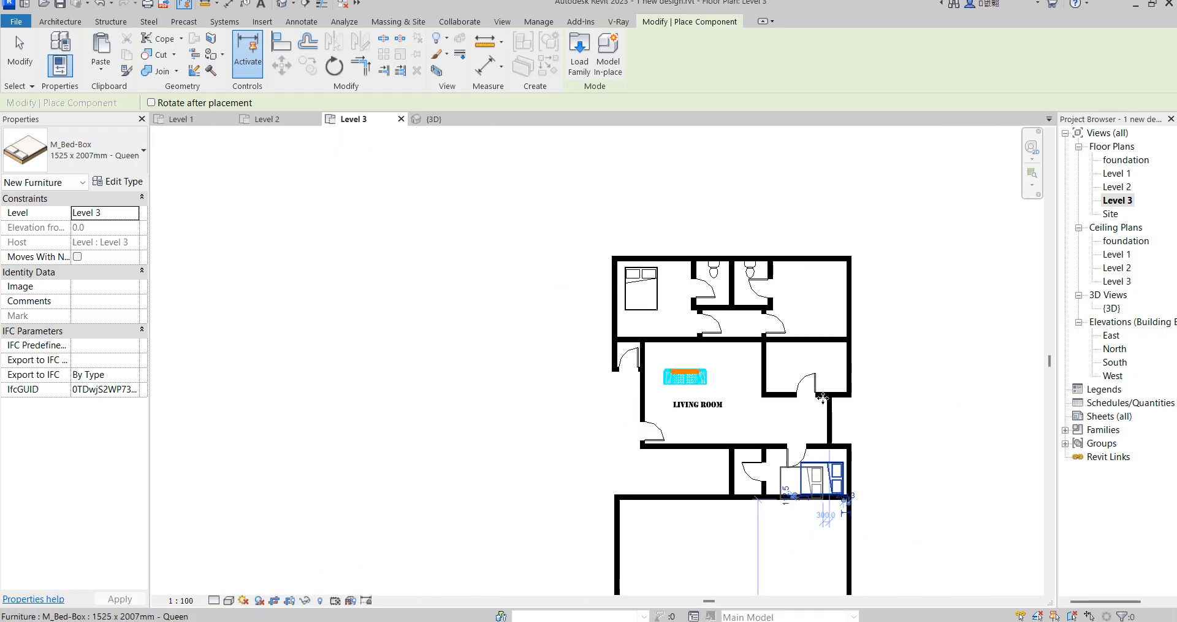
scroll(813, 279, up, 2)
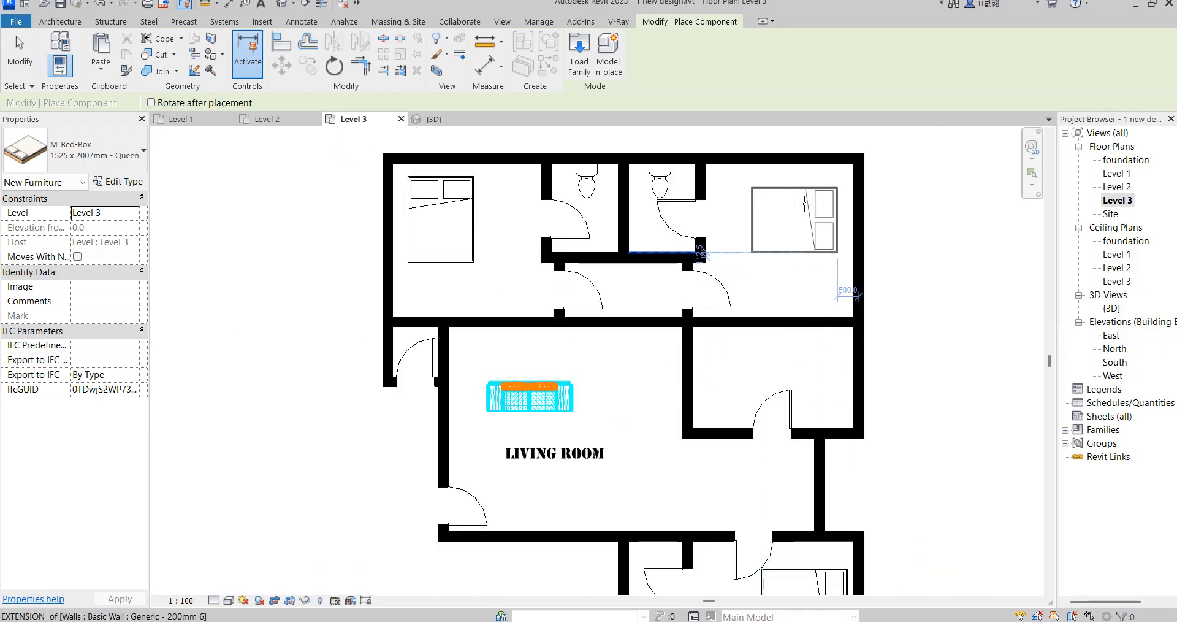
key(space)
key(space)
key(space)
key(space)
key(space)
key(space)
key(space)
key(space)
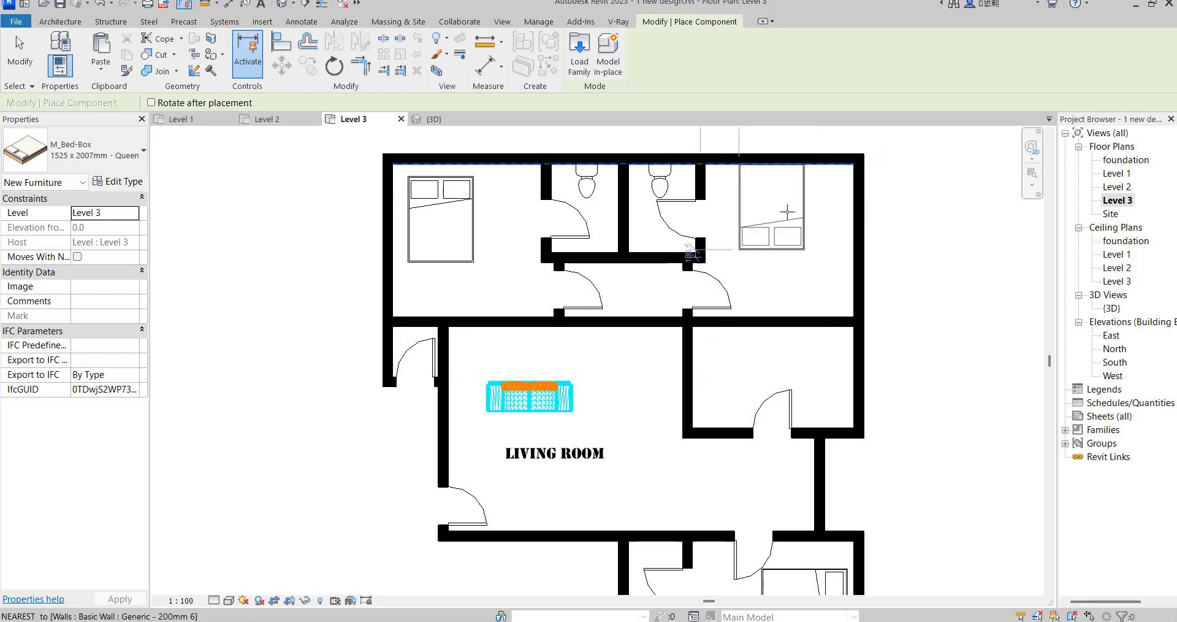
click(776, 216)
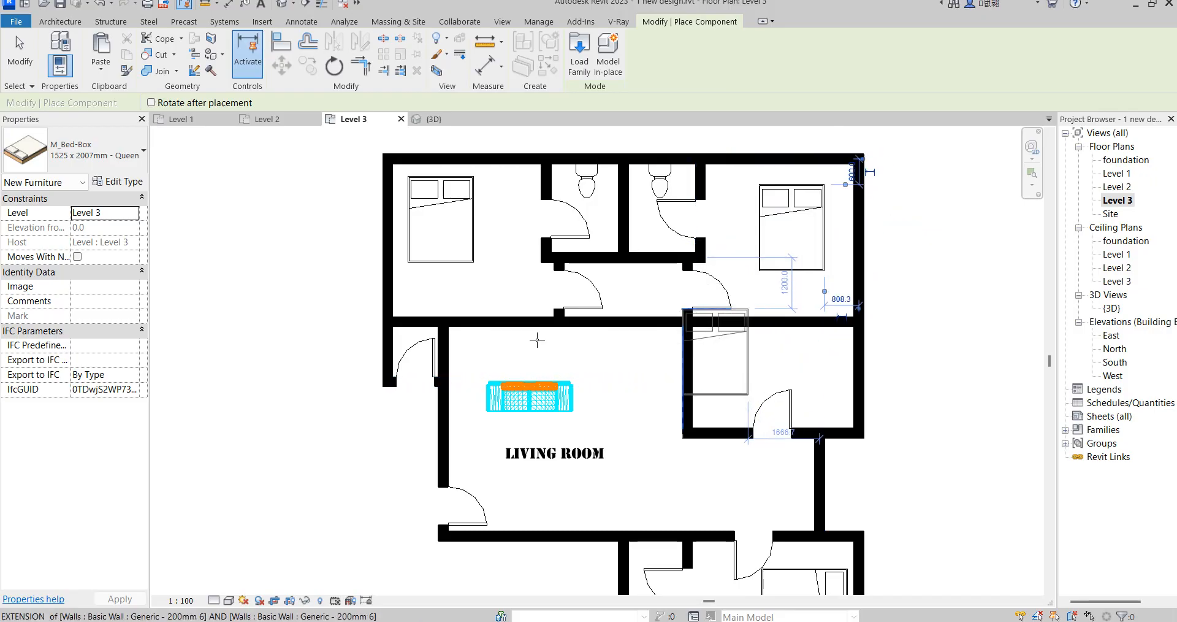
key(Escape)
key(Escape)
- Place an M_Table-Dining Round w Chairs, 0915mm Diameter, in the living room's southeast area between the two facing doors
click(151, 50)
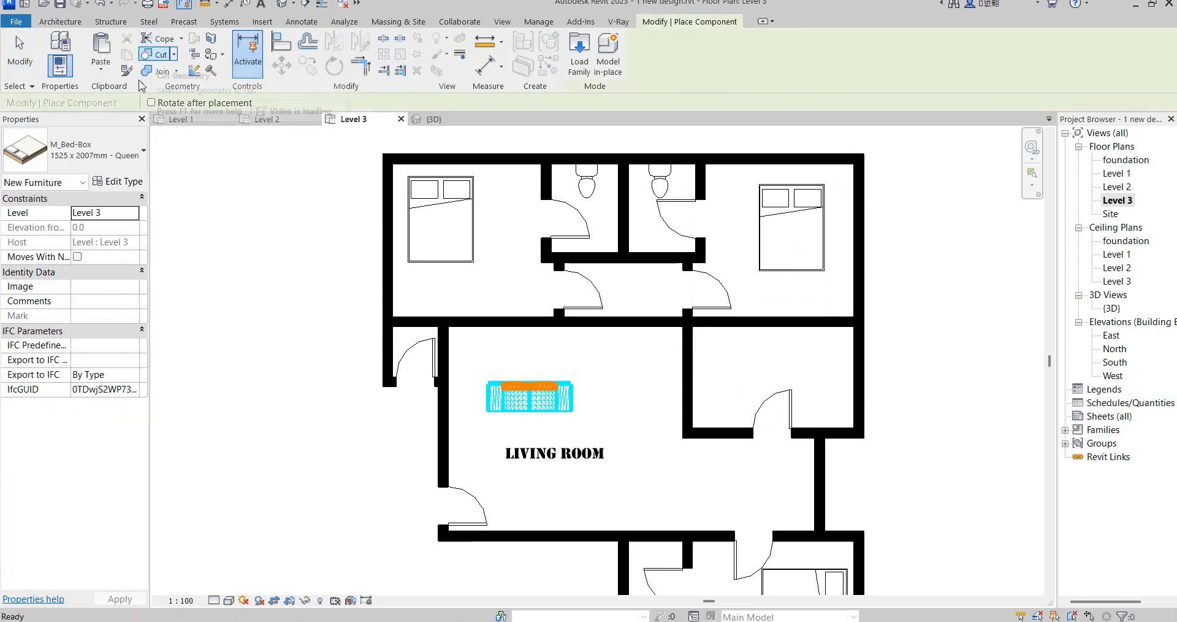
click(122, 150)
drag(206, 248, 210, 364)
click(87, 272)
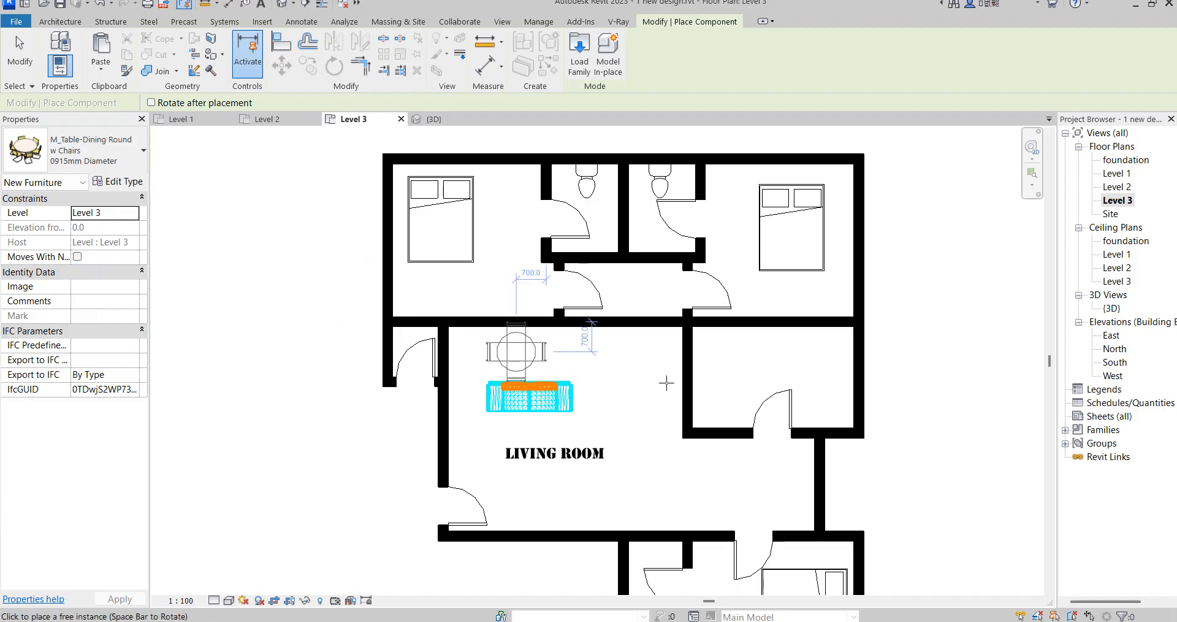
click(746, 488)
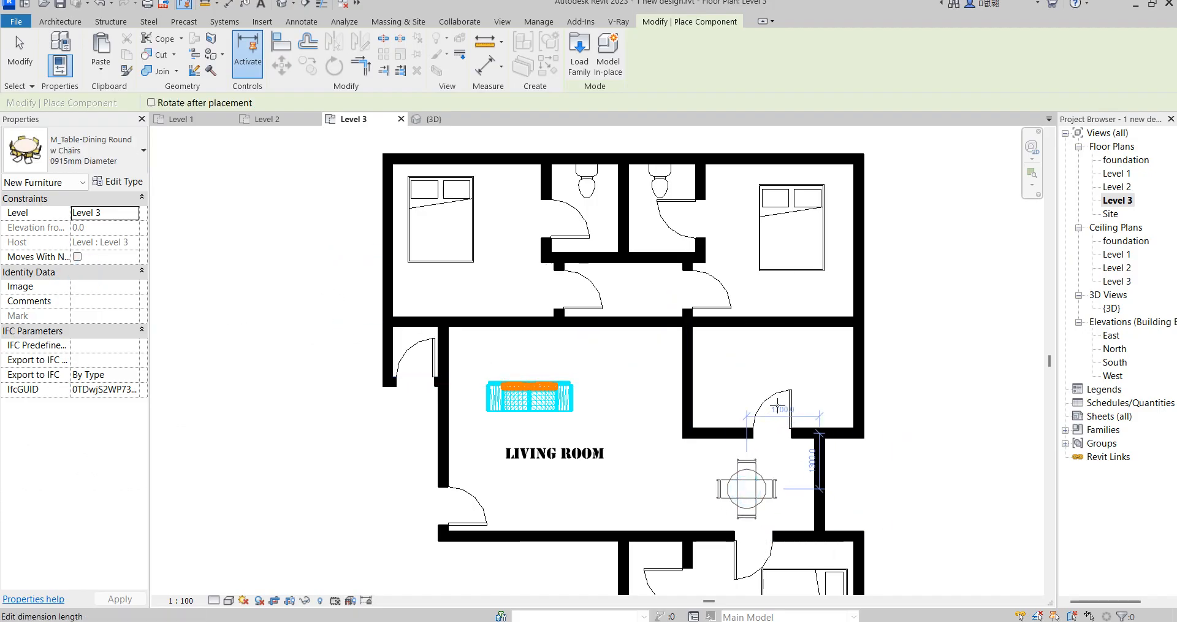
key(Escape)
key(Escape)
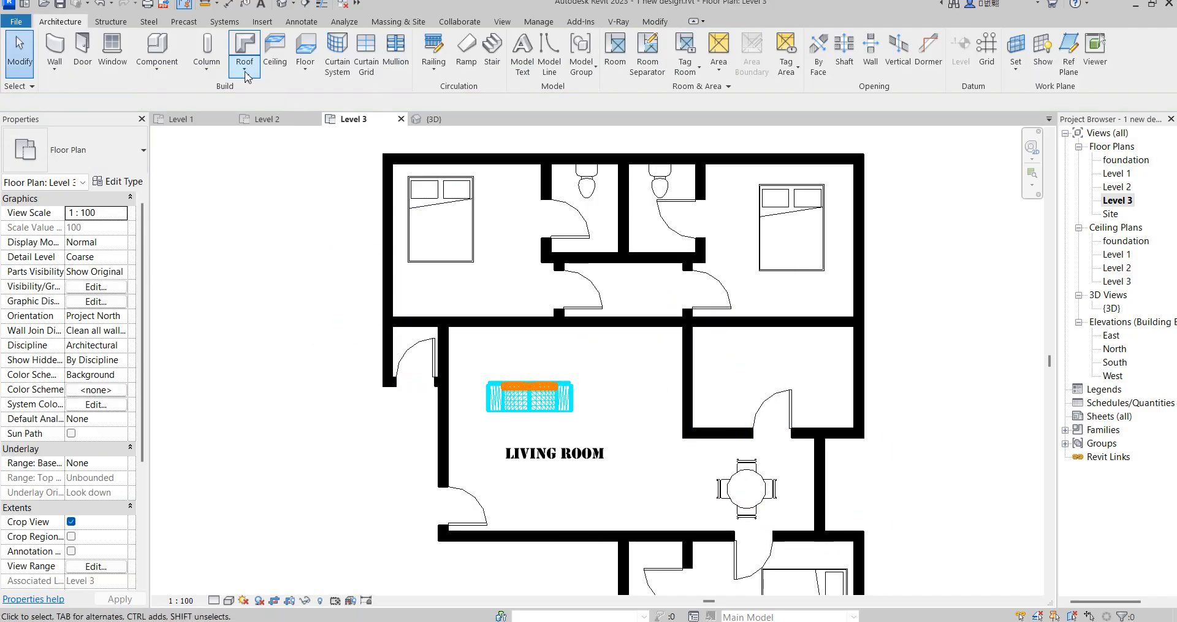
- Place an M_Kitchenette - Medium 1372mm 2 along the north wall of the room east of the living room, in its northeast corner
click(173, 54)
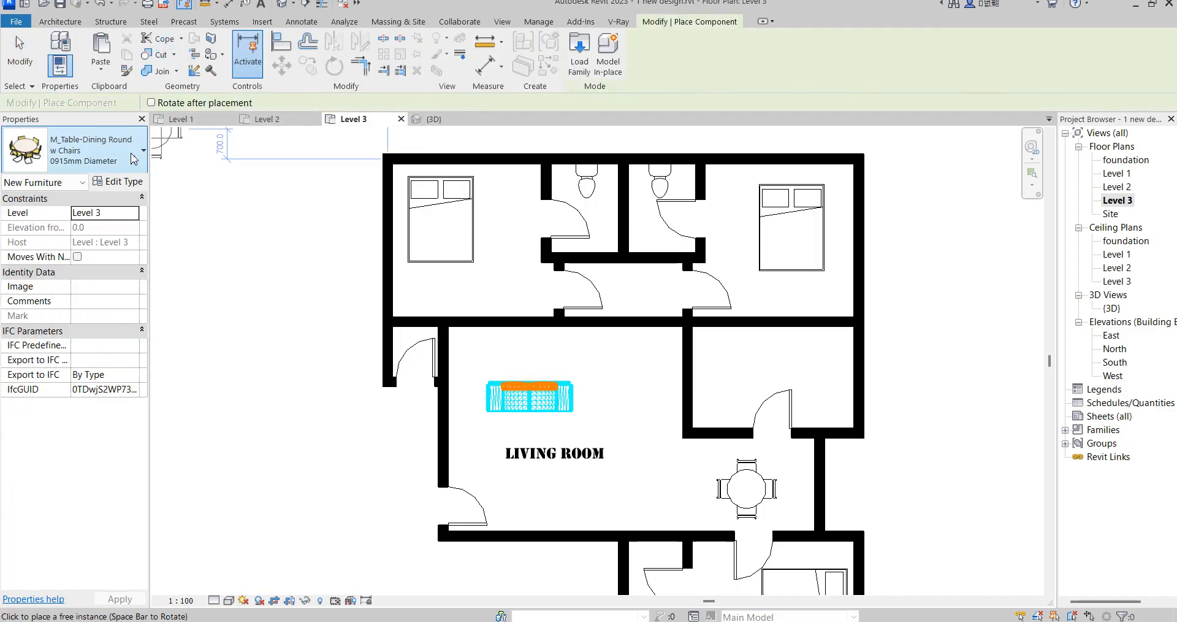
click(144, 150)
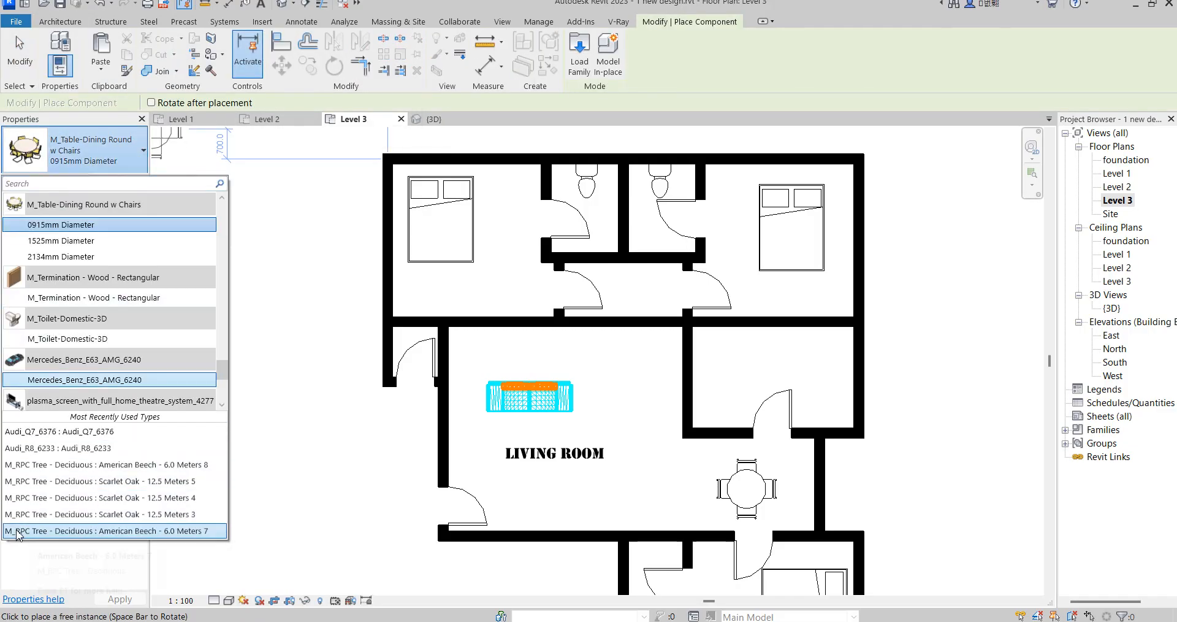
drag(224, 370, 207, 297)
scroll(207, 297, up, 10)
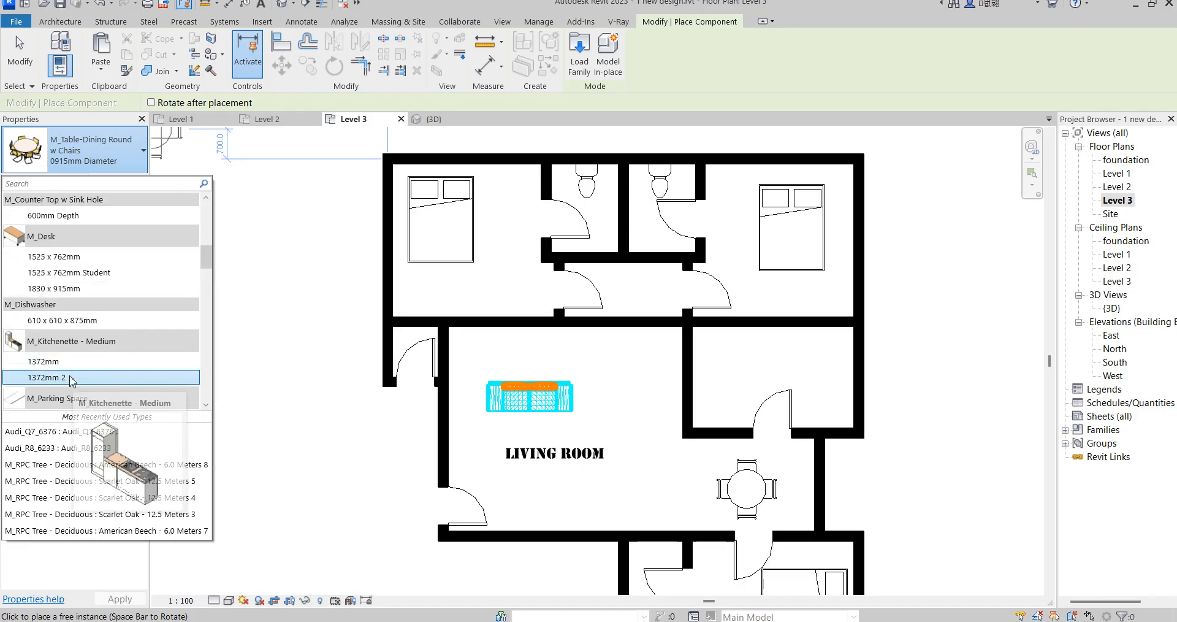
click(49, 377)
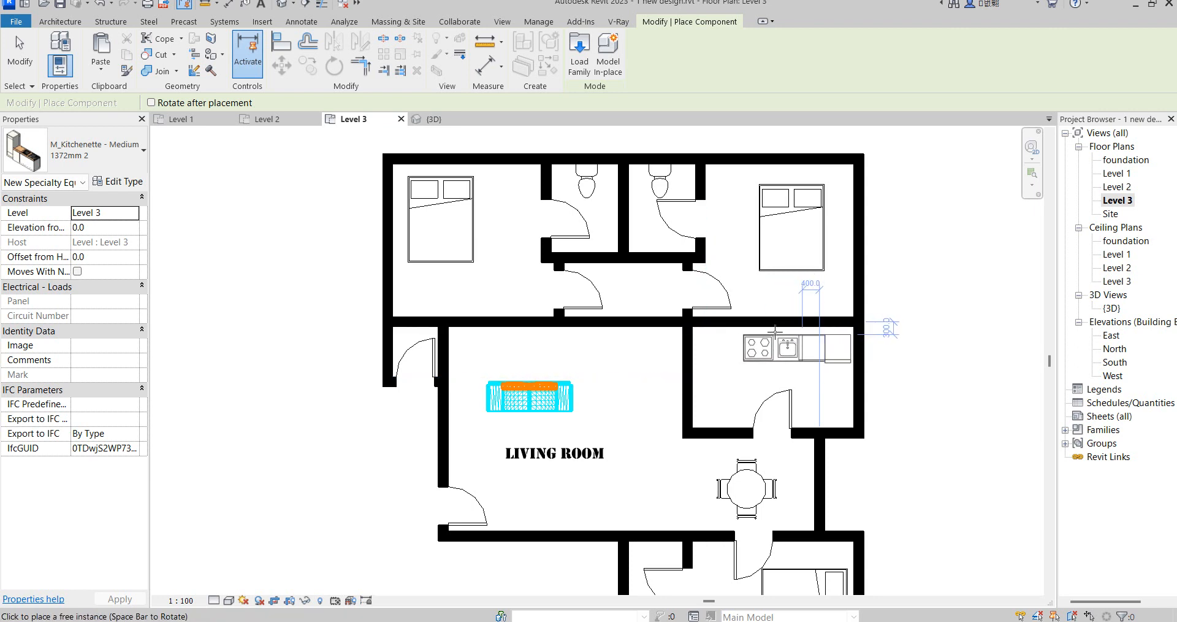
click(864, 359)
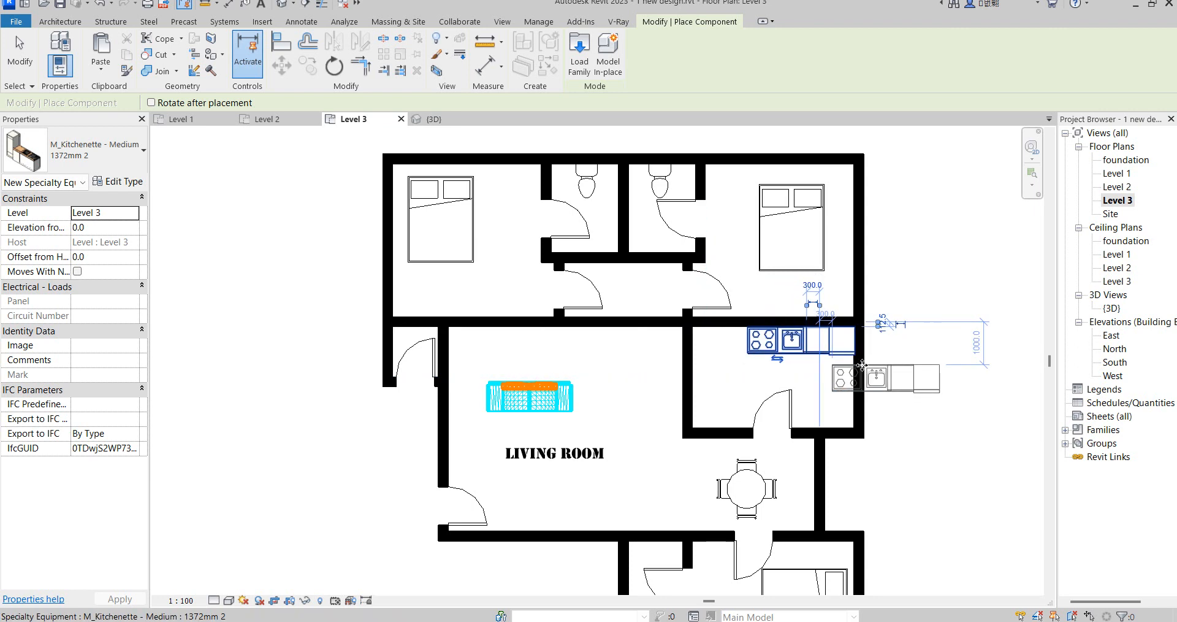
key(Escape)
key(Escape)
- Nudge the short exterior wall east of the dining table slightly westward
scroll(642, 428, down, 3)
scroll(642, 428, up, 4)
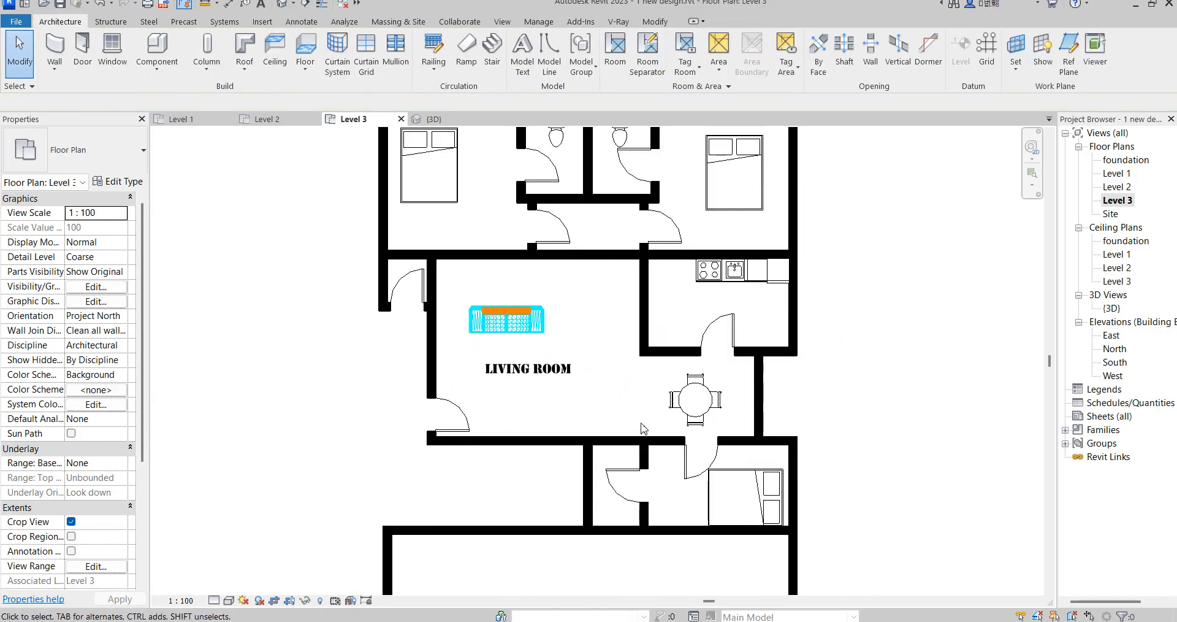
scroll(642, 428, up, 2)
scroll(632, 374, down, 1)
scroll(631, 393, up, 1)
scroll(771, 380, down, 4)
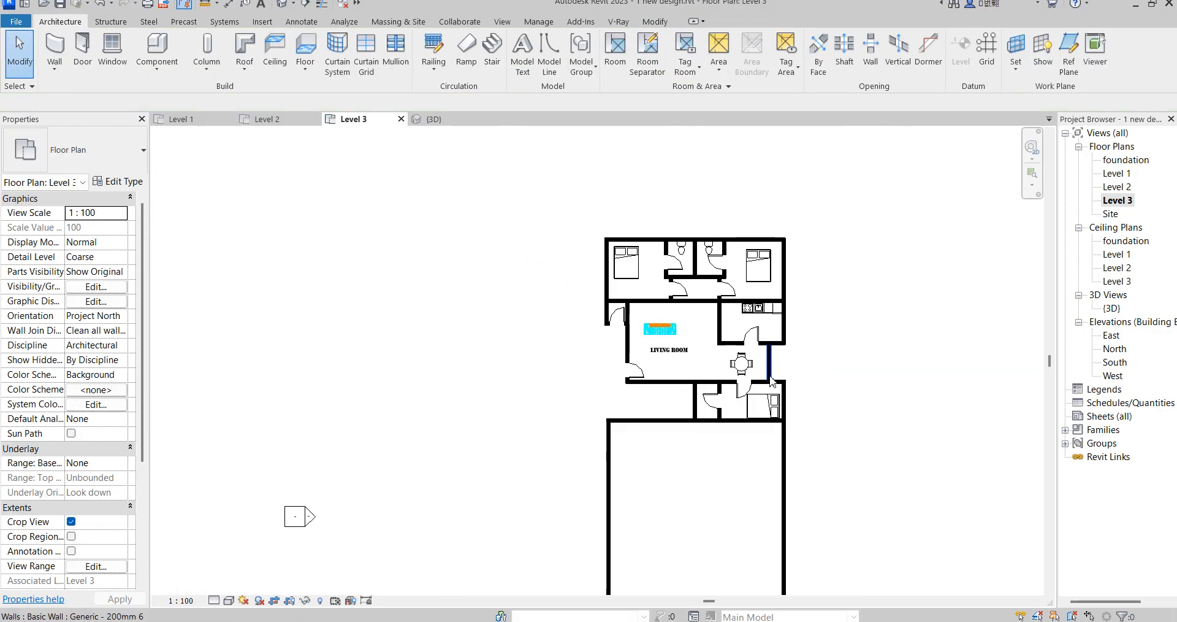
scroll(771, 381, up, 5)
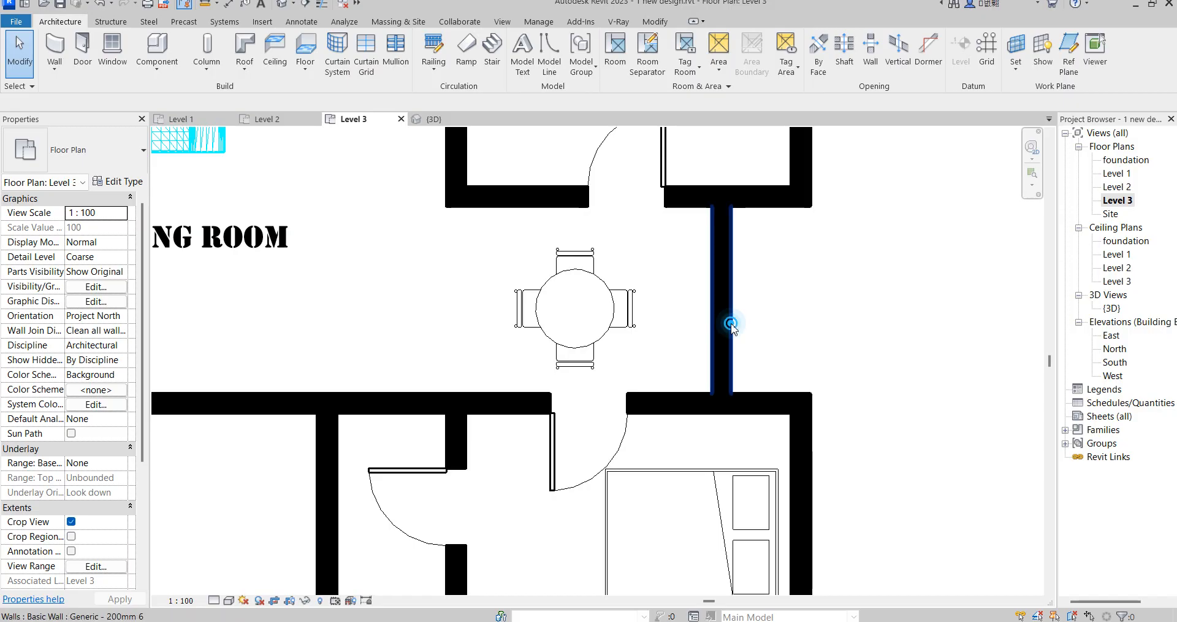
click(732, 329)
key(Left)
key(Left)
key(Left)
key(Left)
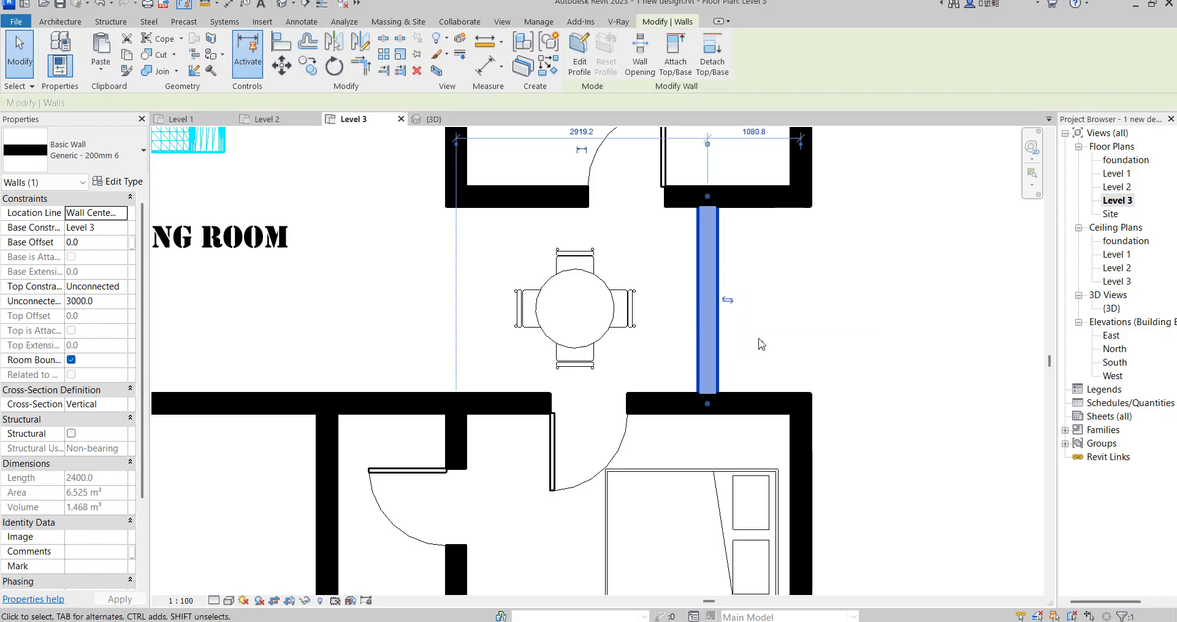
- Place an M_Single-Flush 0915 x 2134mm door at the north end of the wall east of the dining table, opening outward to the east
click(669, 170)
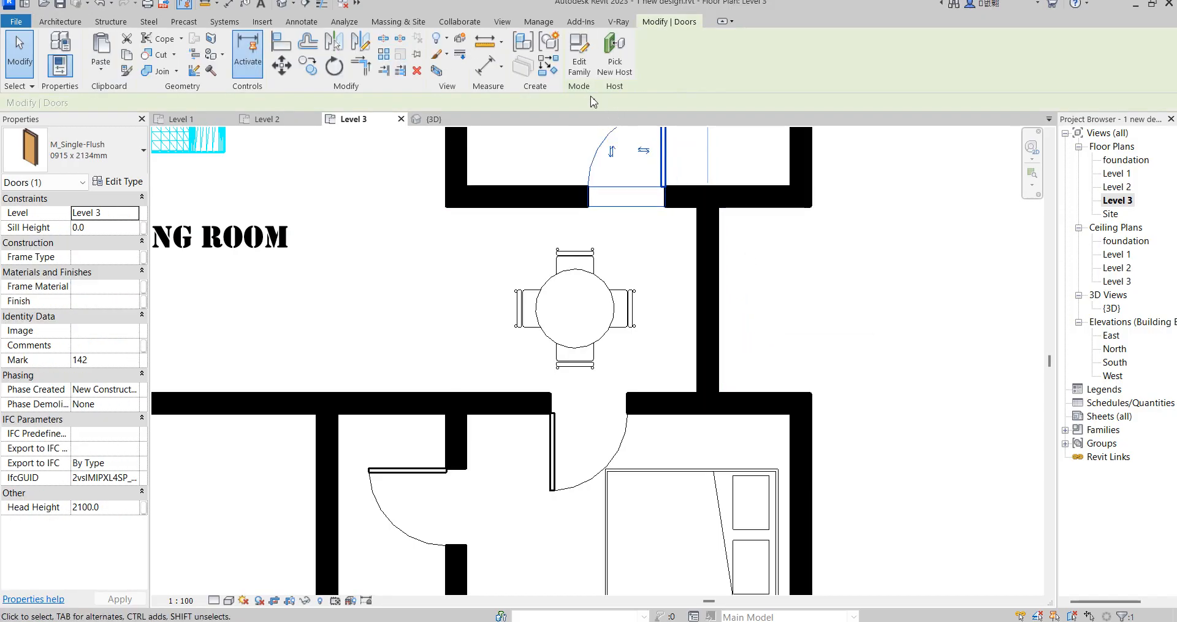
click(550, 66)
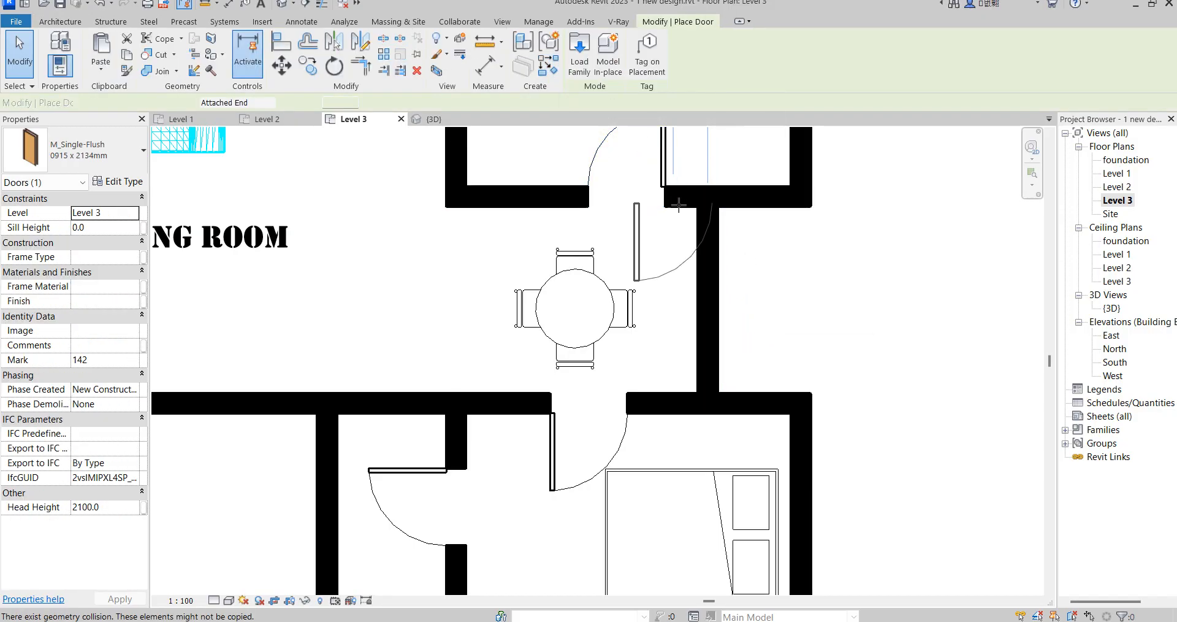
click(722, 249)
click(755, 265)
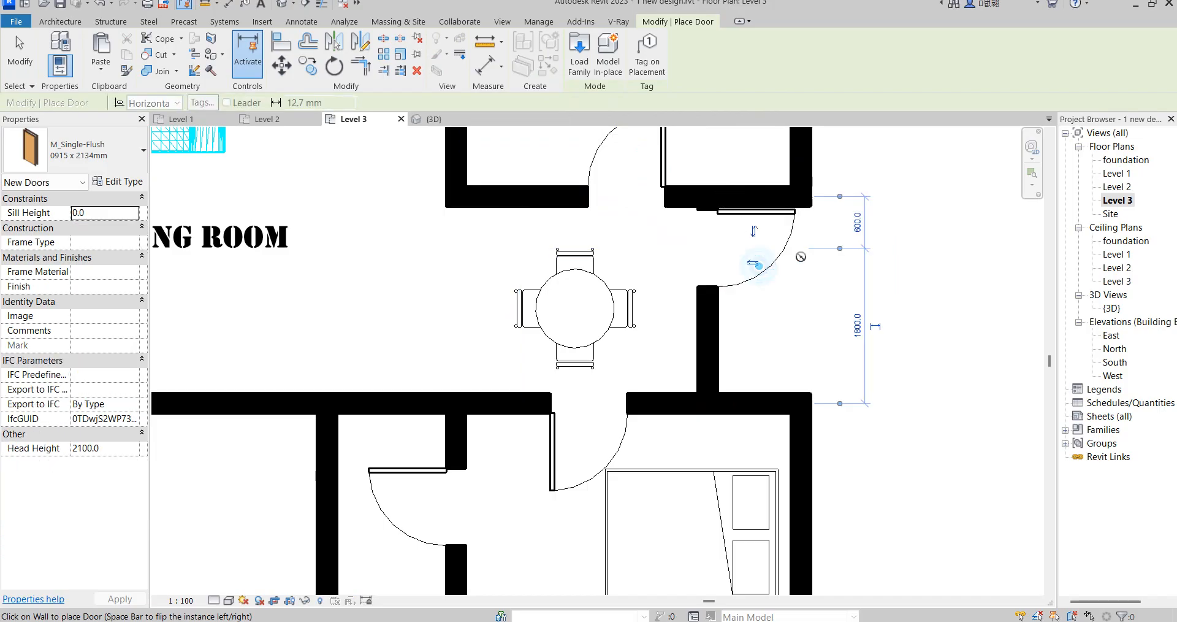
- Align the new exterior door's north edge with the south face of the kitchen's south wall
click(286, 43)
scroll(797, 213, up, 5)
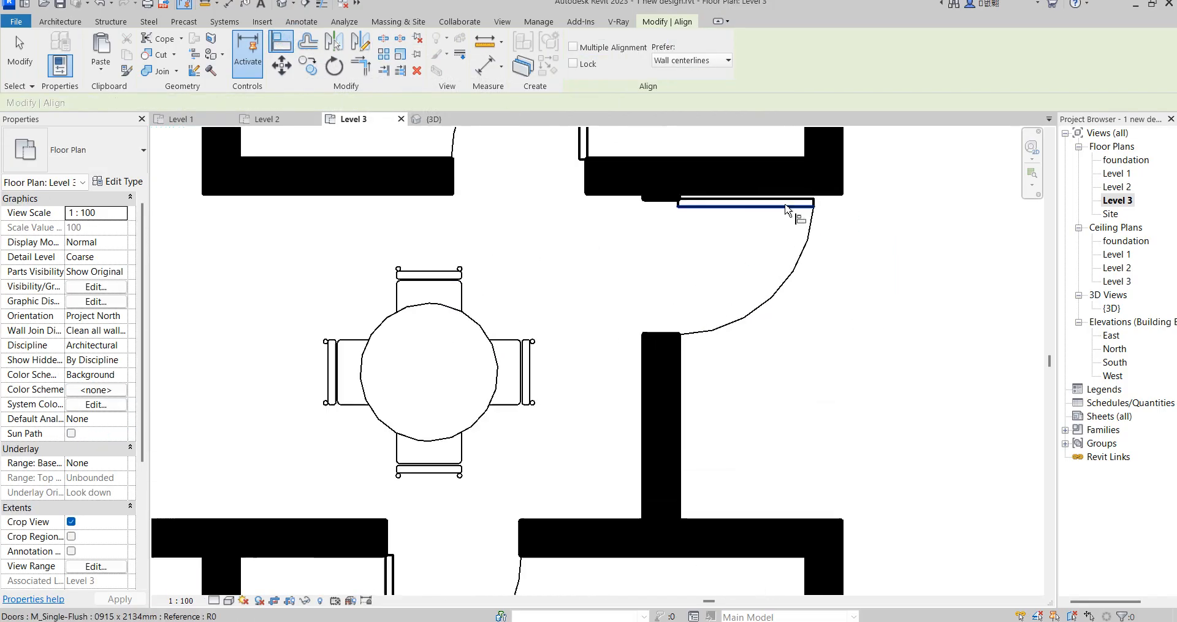
scroll(780, 213, down, 3)
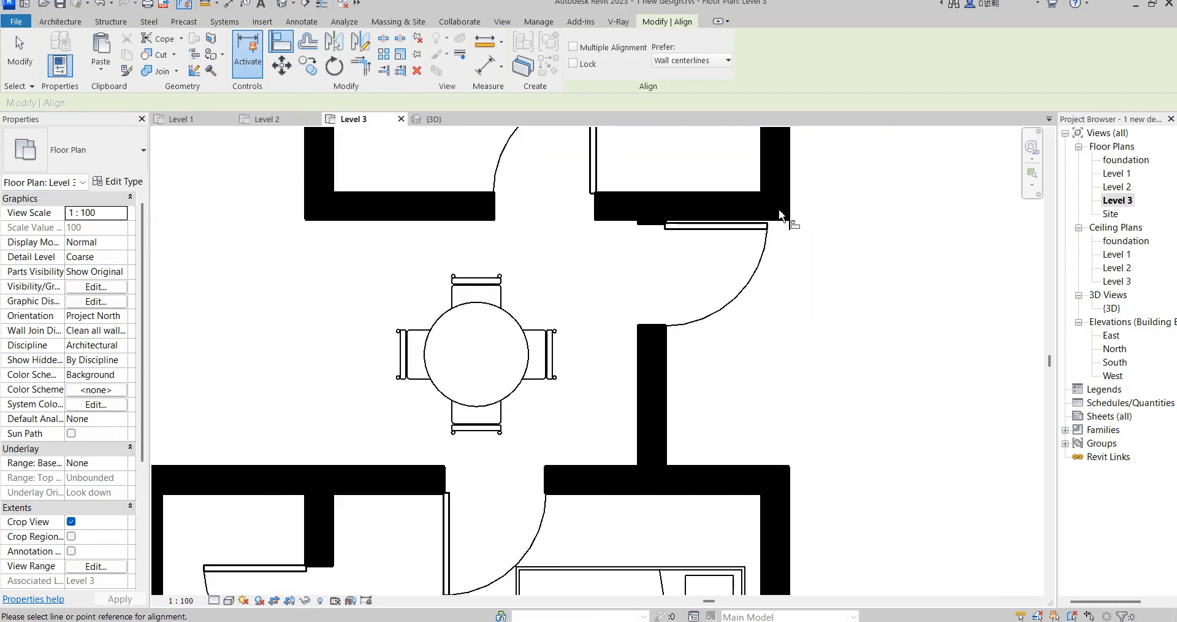
scroll(809, 233, up, 4)
click(786, 210)
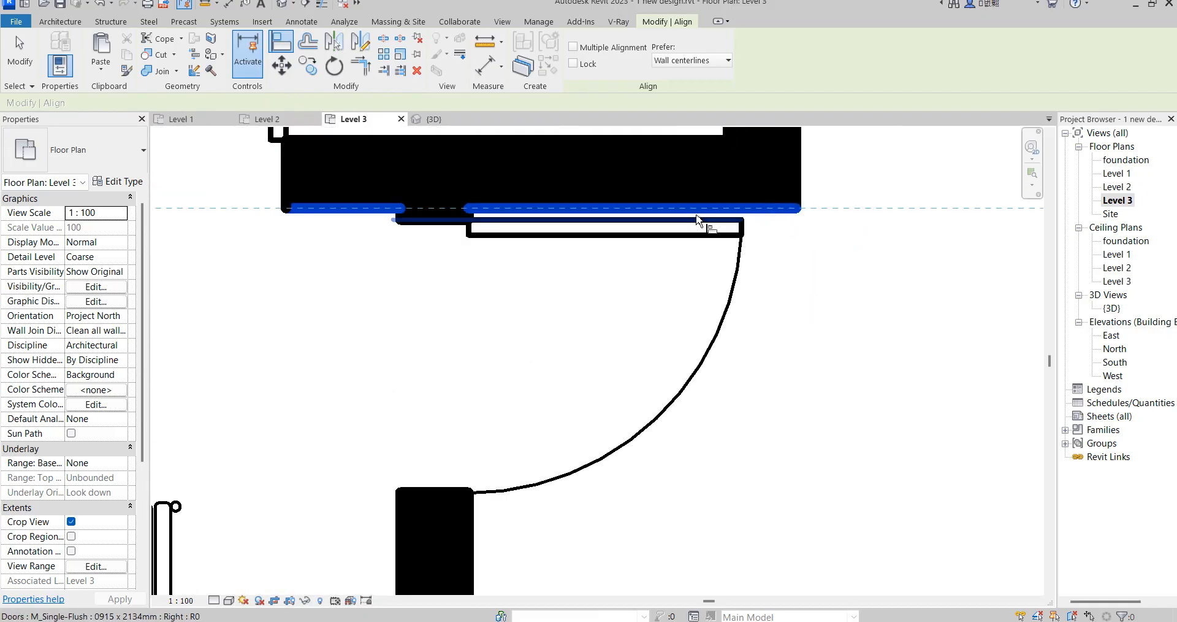
scroll(705, 224, down, 5)
right_click(850, 217)
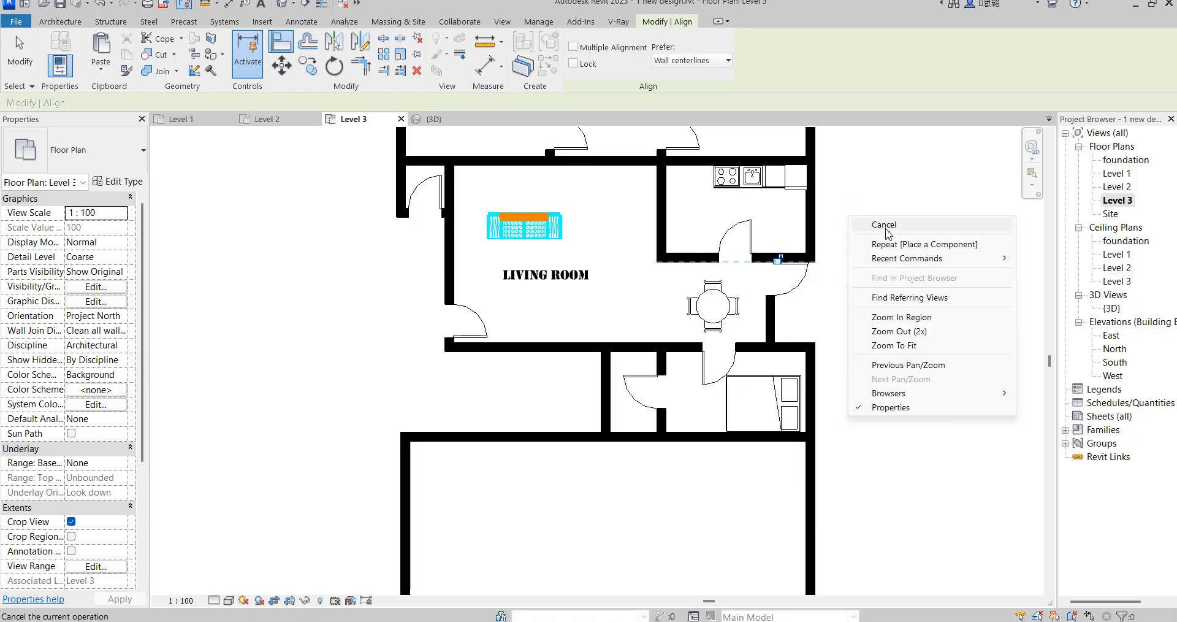
click(856, 209)
right_click(857, 210)
click(883, 218)
right_click(865, 184)
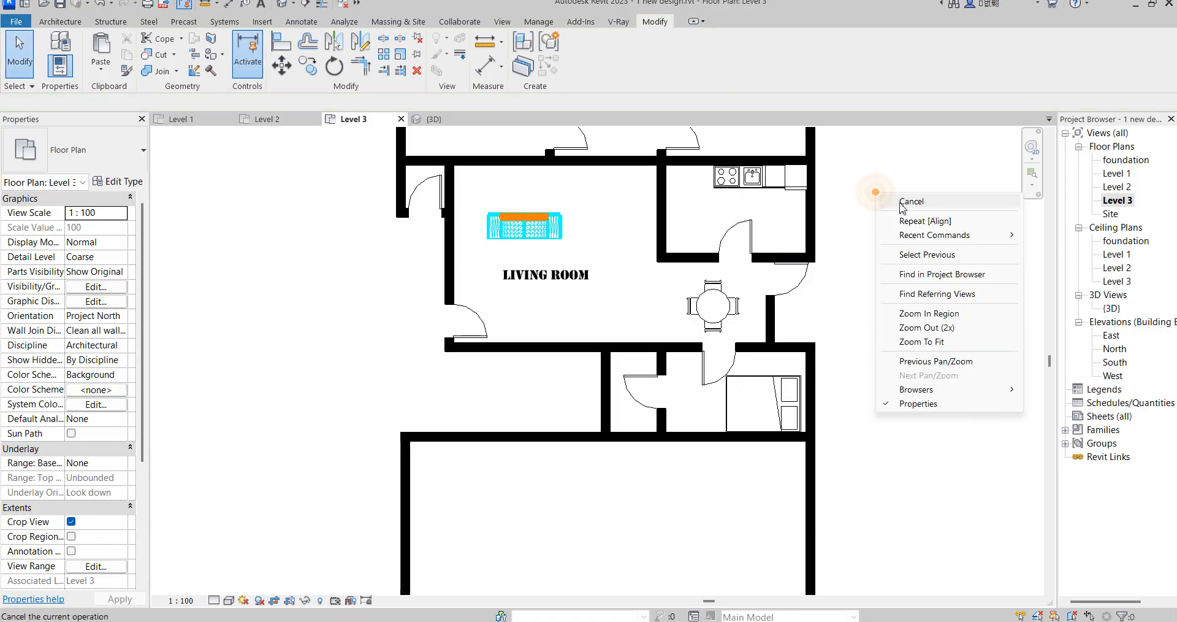
click(909, 201)
- Examine the overall Level 3 layout and compare it with the Level 2 and Level 1 floor plans
scroll(654, 209, down, 5)
scroll(674, 257, up, 4)
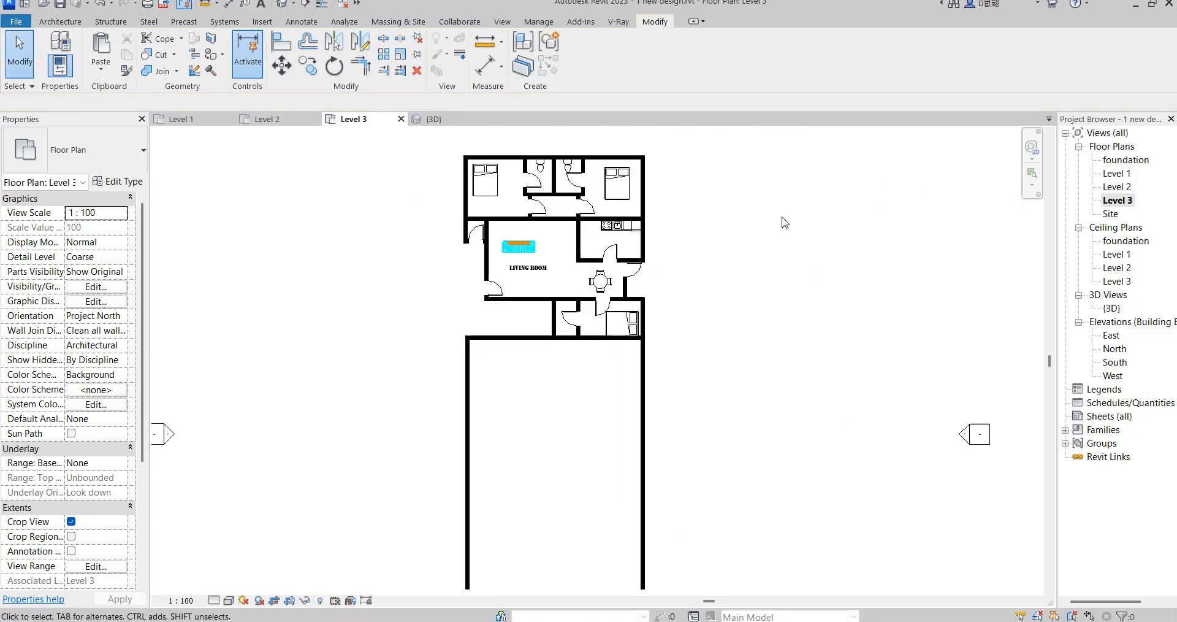
scroll(494, 346, down, 4)
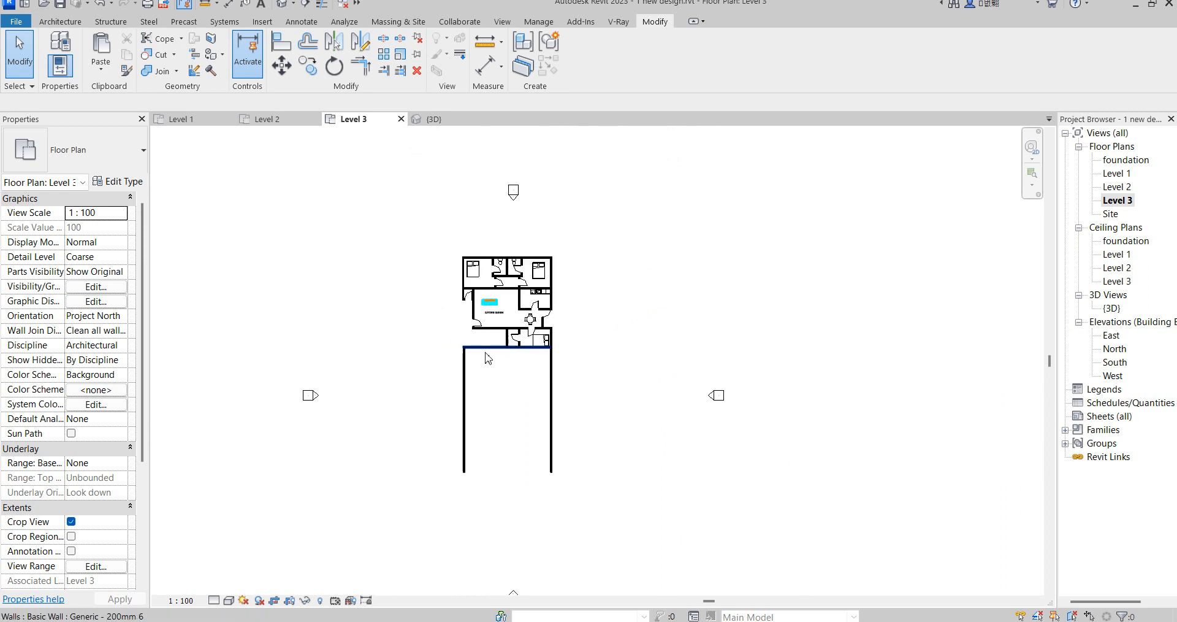
scroll(483, 449, up, 3)
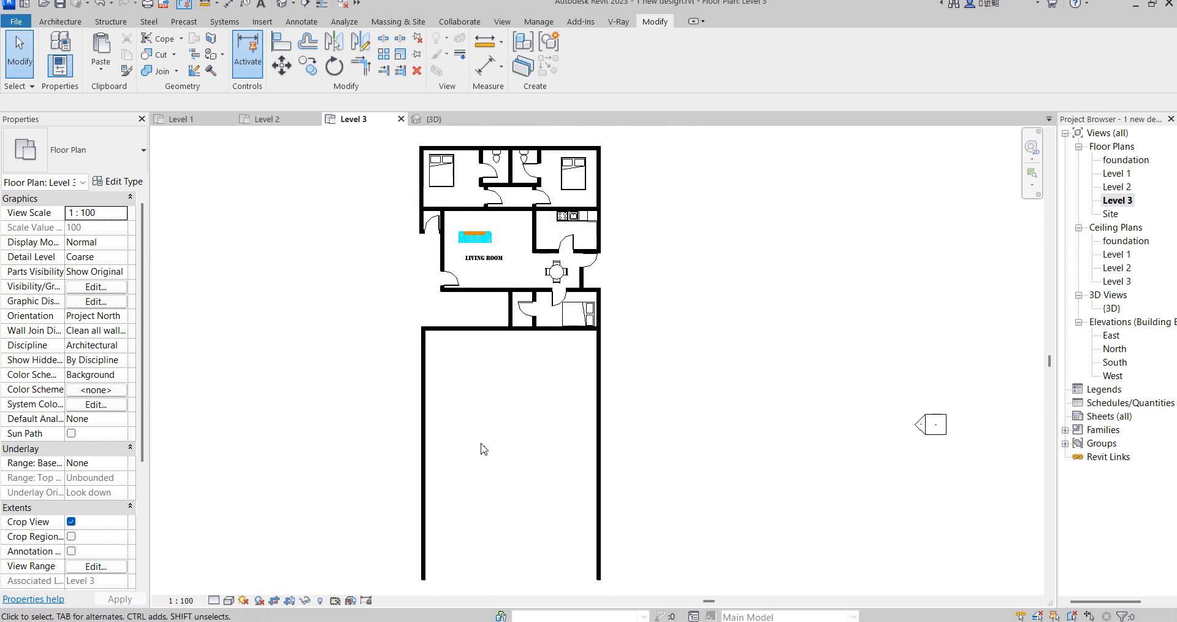
double_click(1117, 186)
scroll(494, 429, down, 2)
scroll(414, 402, up, 3)
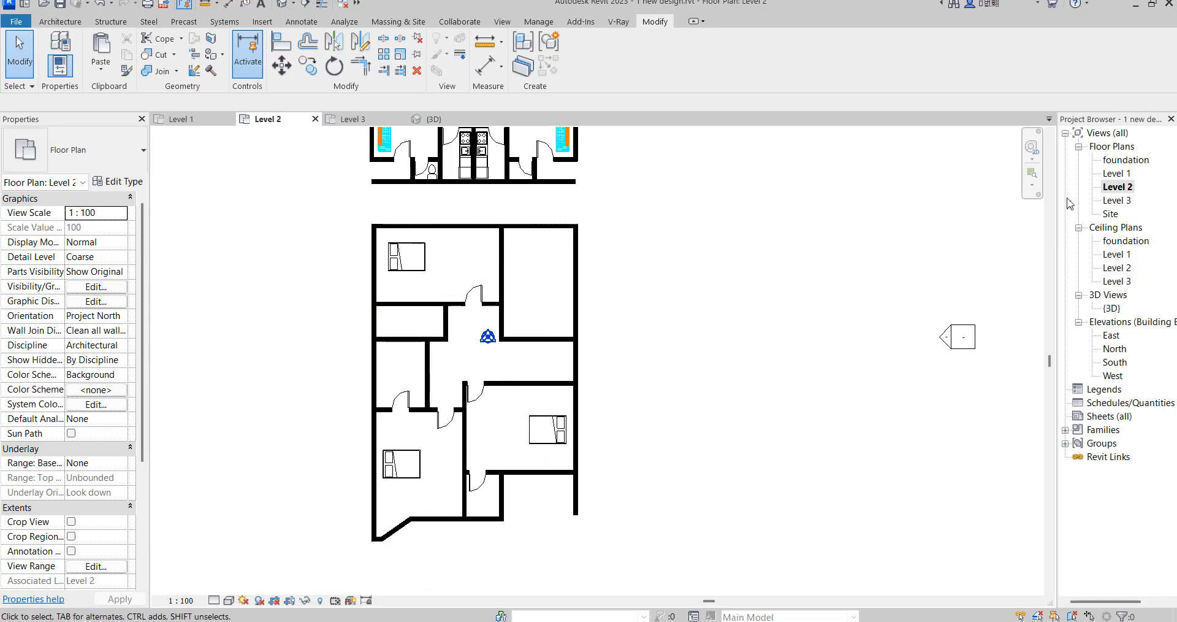
scroll(645, 332, down, 2)
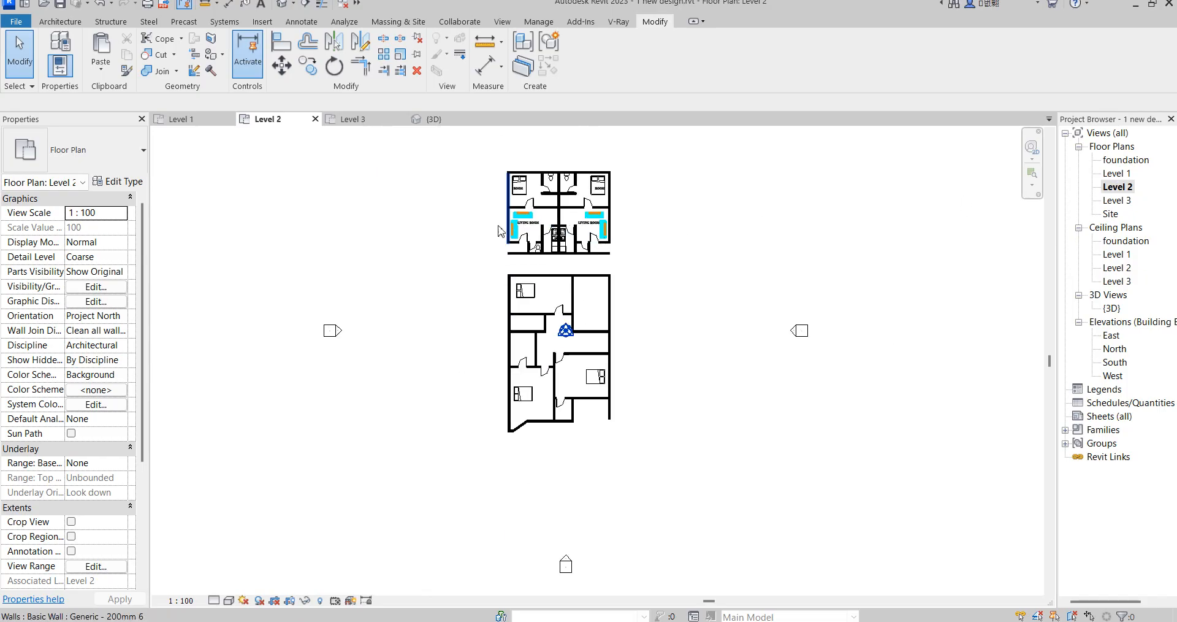
double_click(1118, 175)
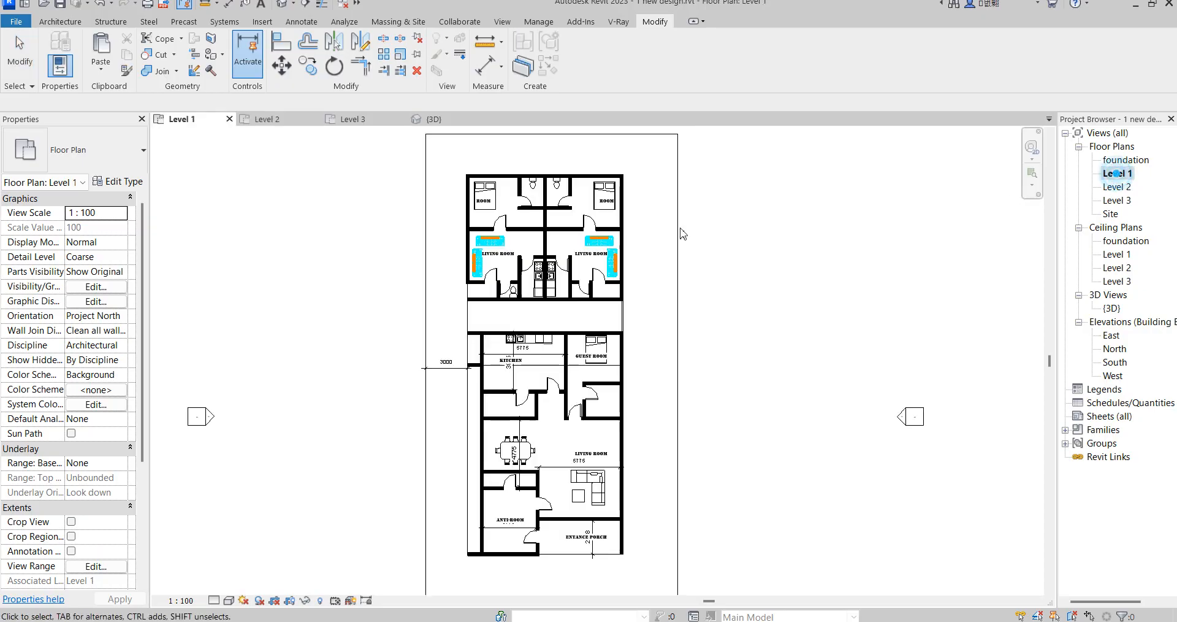
- Review the Level 1 and Level 2 plans against the Level 3 layout, examining the Level 3 living room, kitchen and bedrooms closely
scroll(512, 303, up, 2)
scroll(512, 303, down, 3)
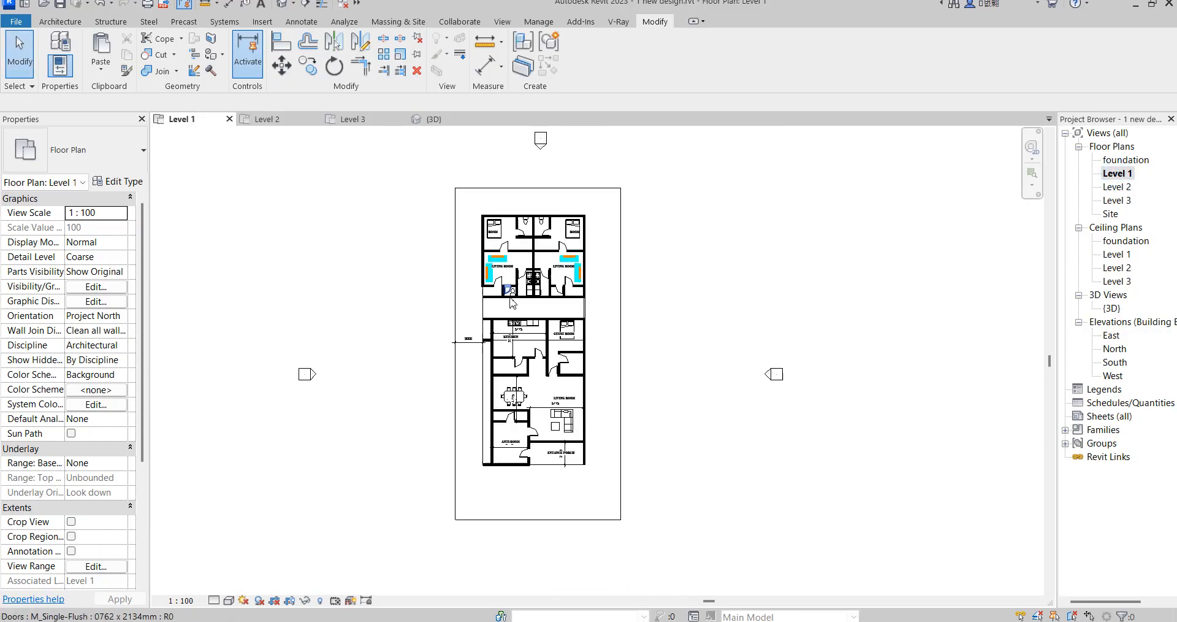
scroll(419, 260, up, 2)
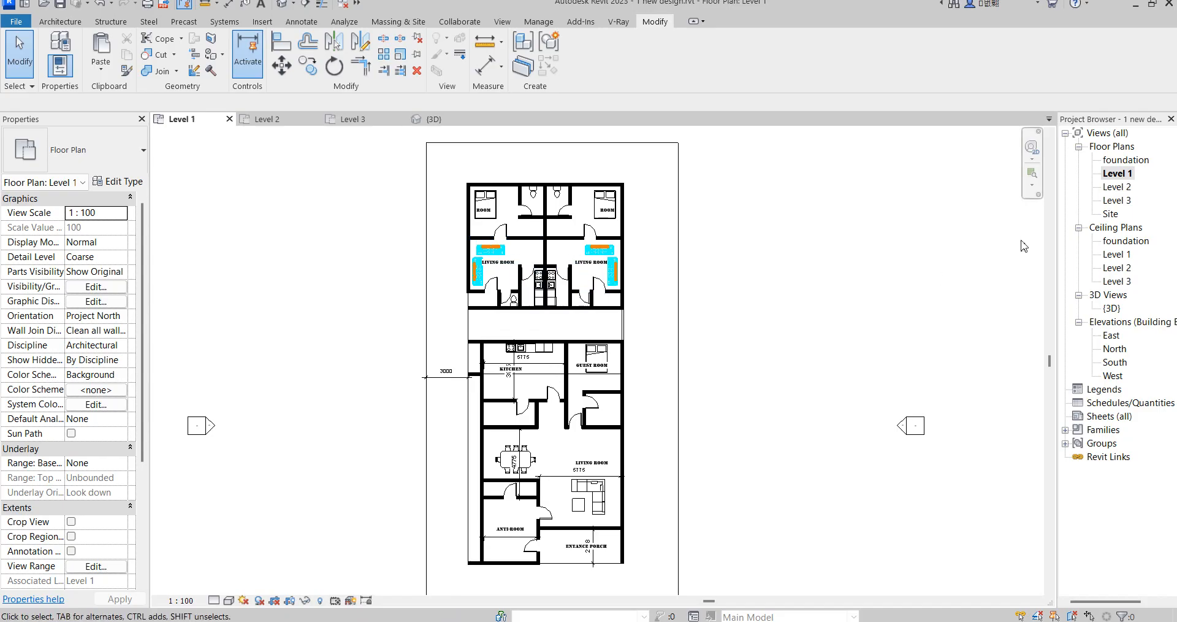
double_click(1111, 187)
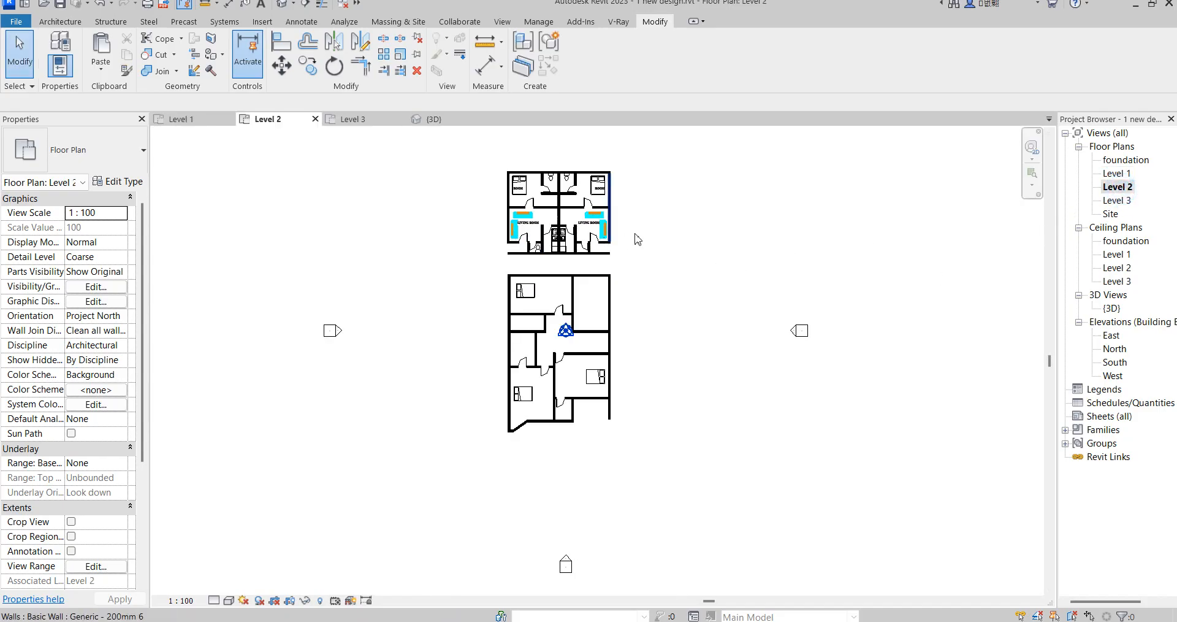
double_click(1115, 200)
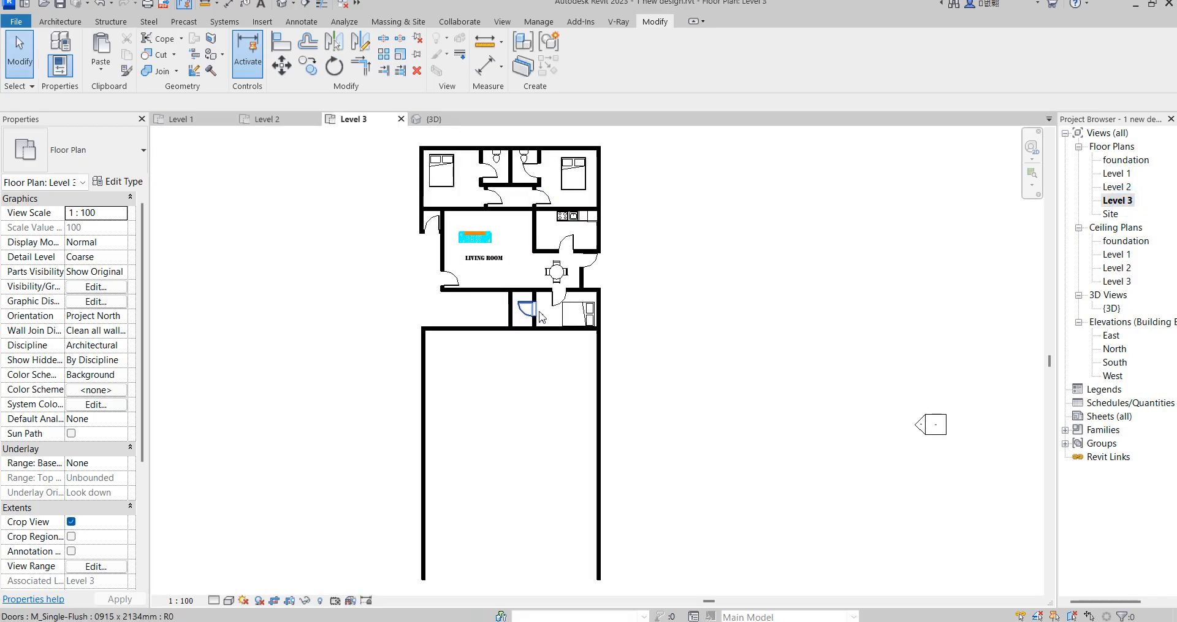
scroll(579, 323, down, 1)
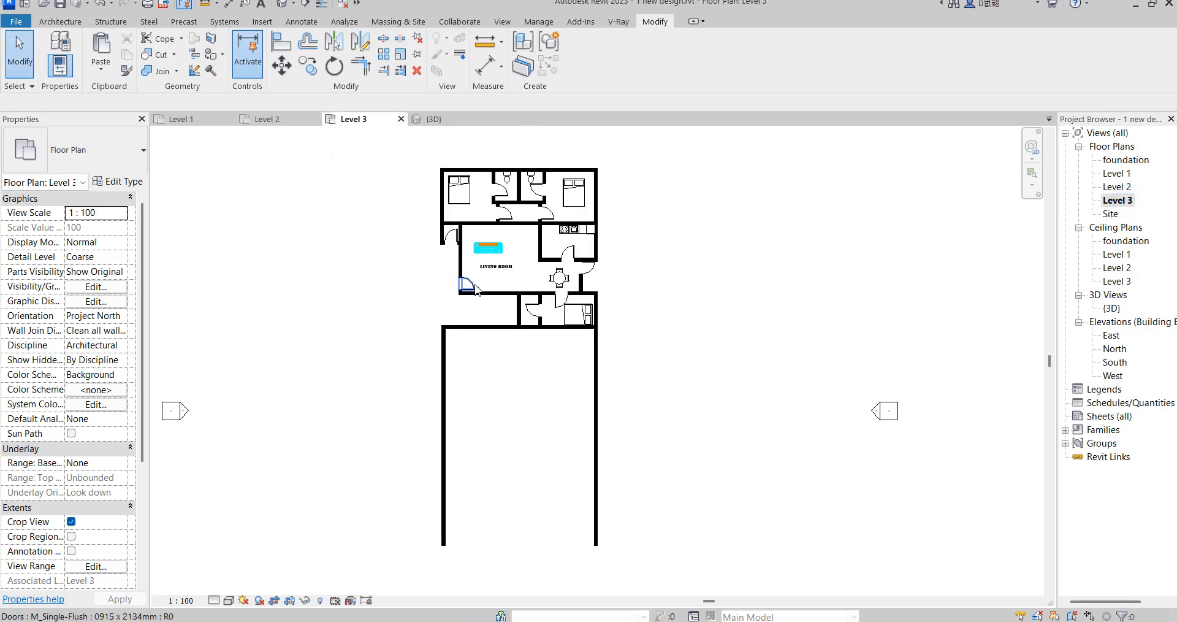
scroll(476, 288, up, 3)
scroll(522, 258, down, 4)
scroll(553, 218, up, 3)
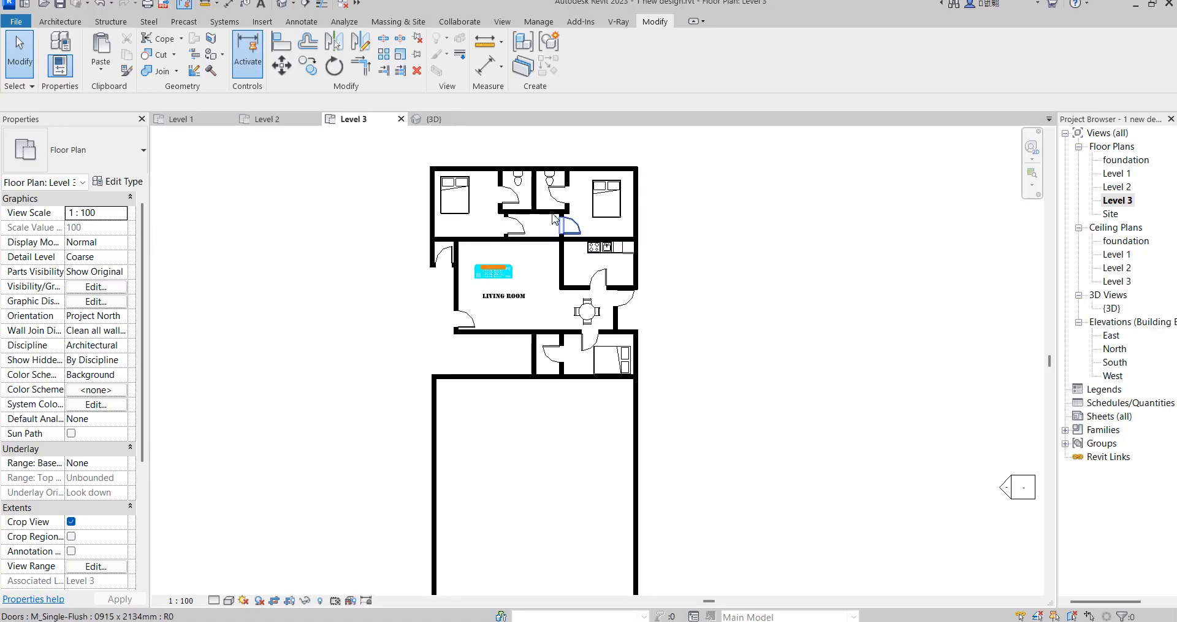
scroll(481, 282, down, 2)
scroll(485, 276, up, 4)
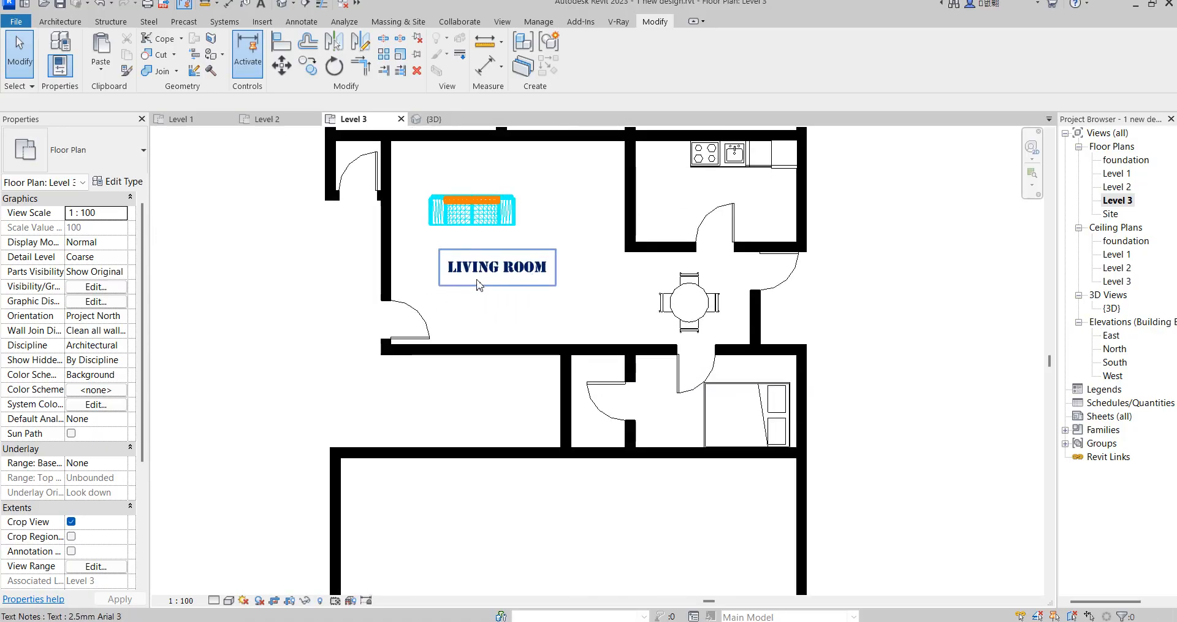
scroll(690, 312, down, 1)
scroll(530, 300, down, 2)
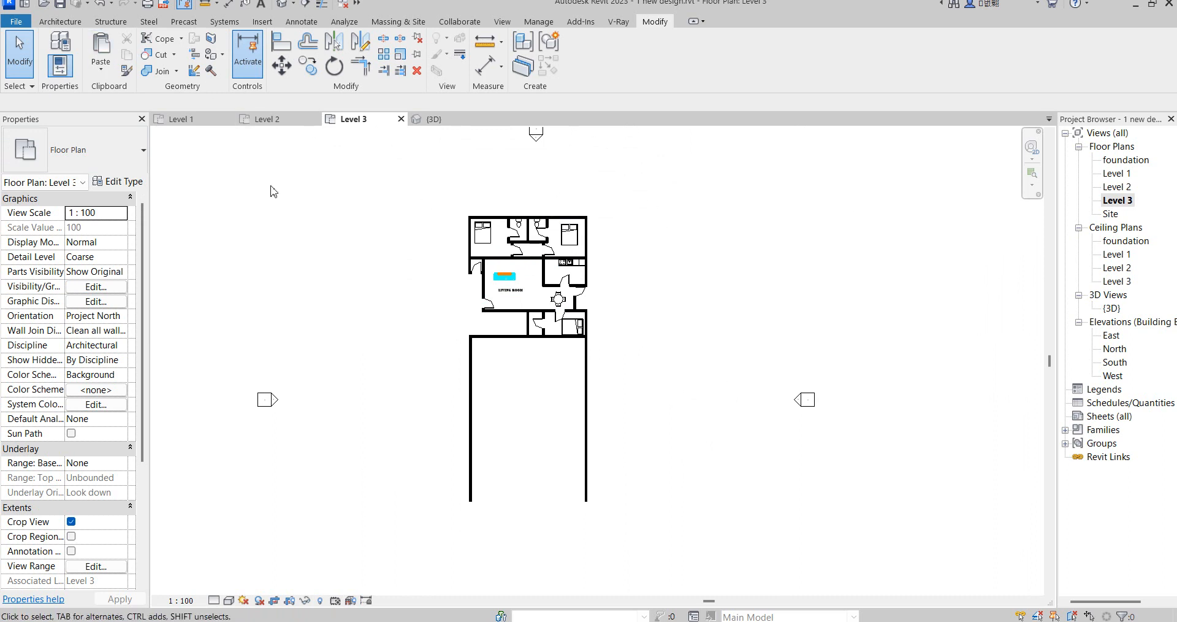
- On Level 1, create a tiles 5 floor with a rectangular boundary from the building's northeast outer corner to its southwest outer corner
click(51, 23)
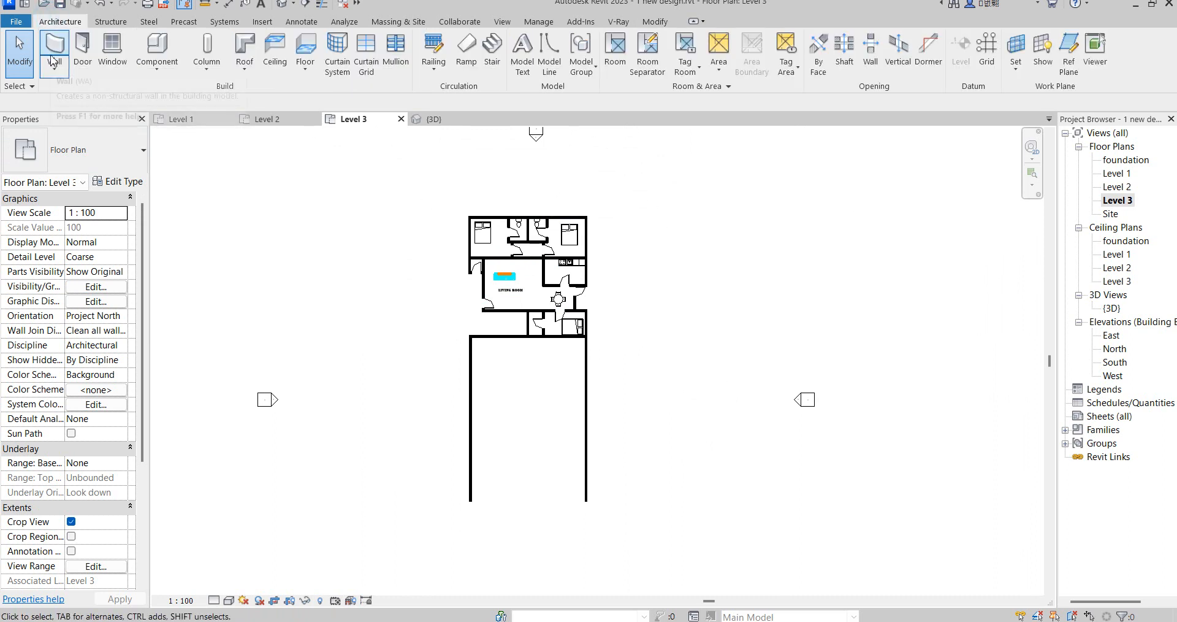
double_click(1121, 175)
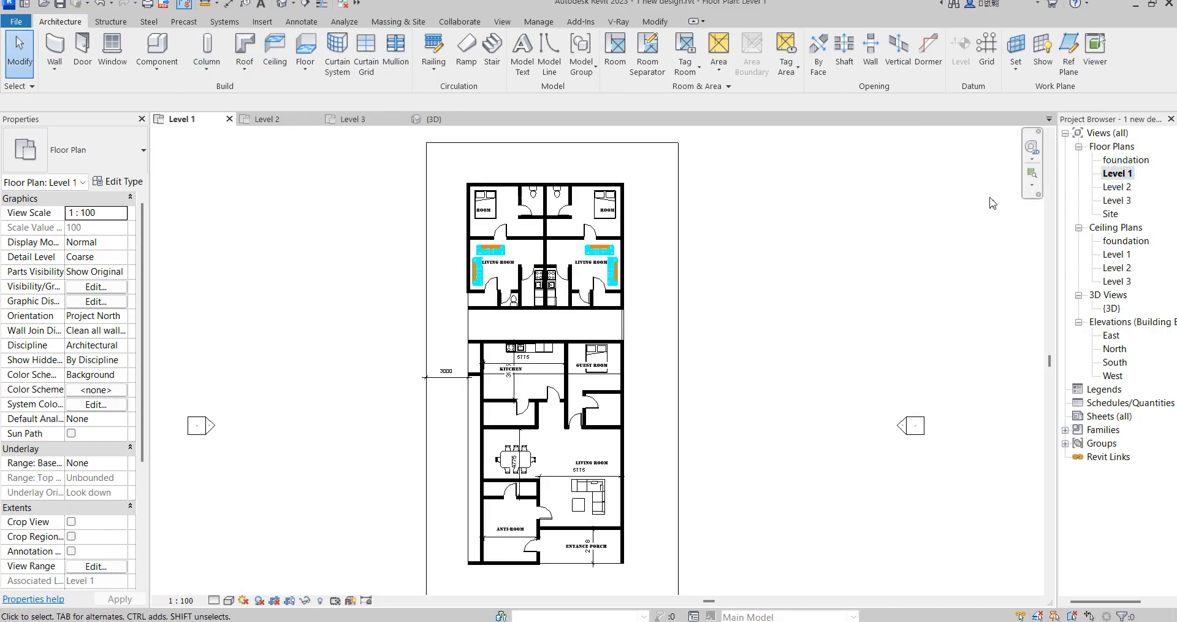
click(305, 69)
click(341, 98)
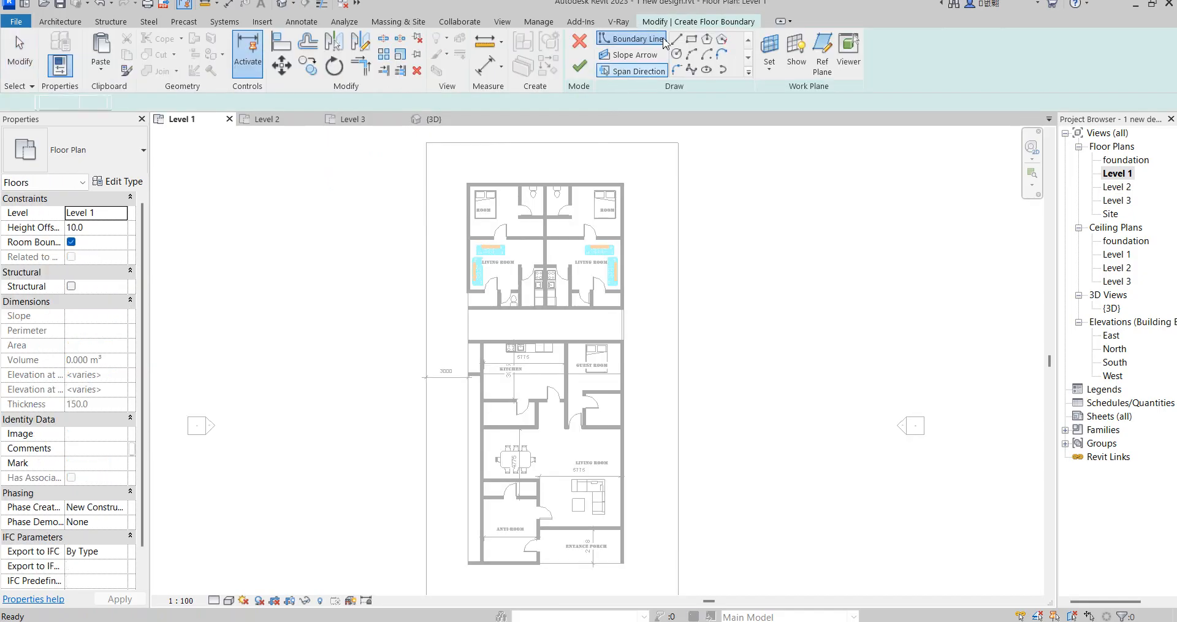
scroll(625, 184, up, 4)
scroll(632, 184, up, 2)
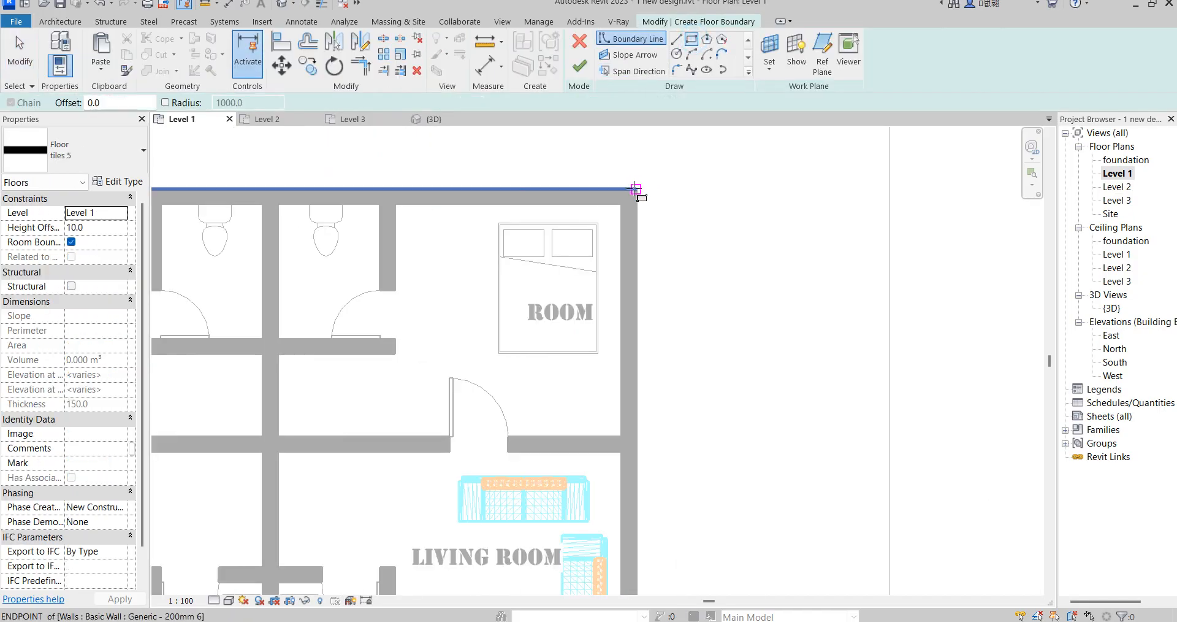
click(638, 190)
scroll(631, 187, down, 8)
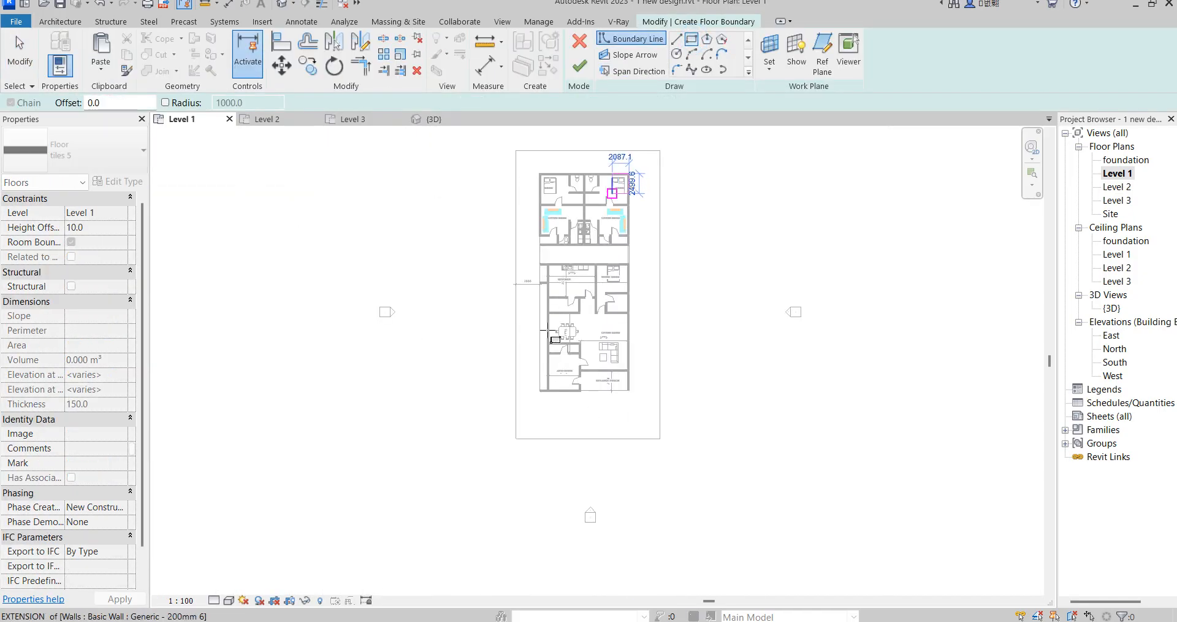
scroll(625, 271, up, 5)
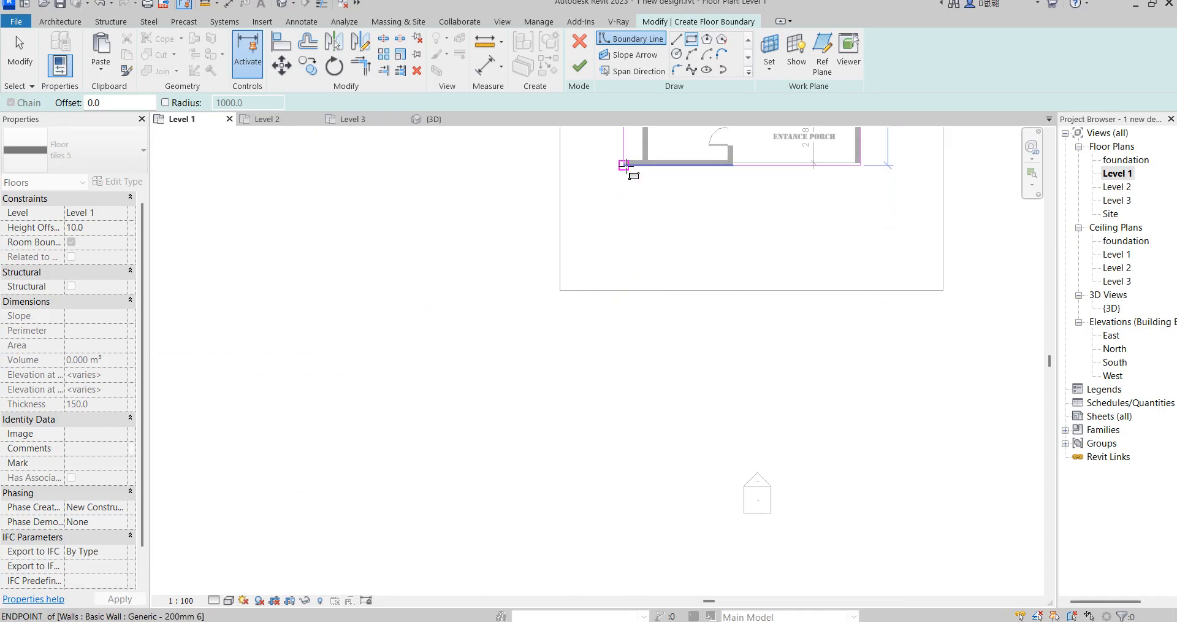
scroll(479, 281, down, 5)
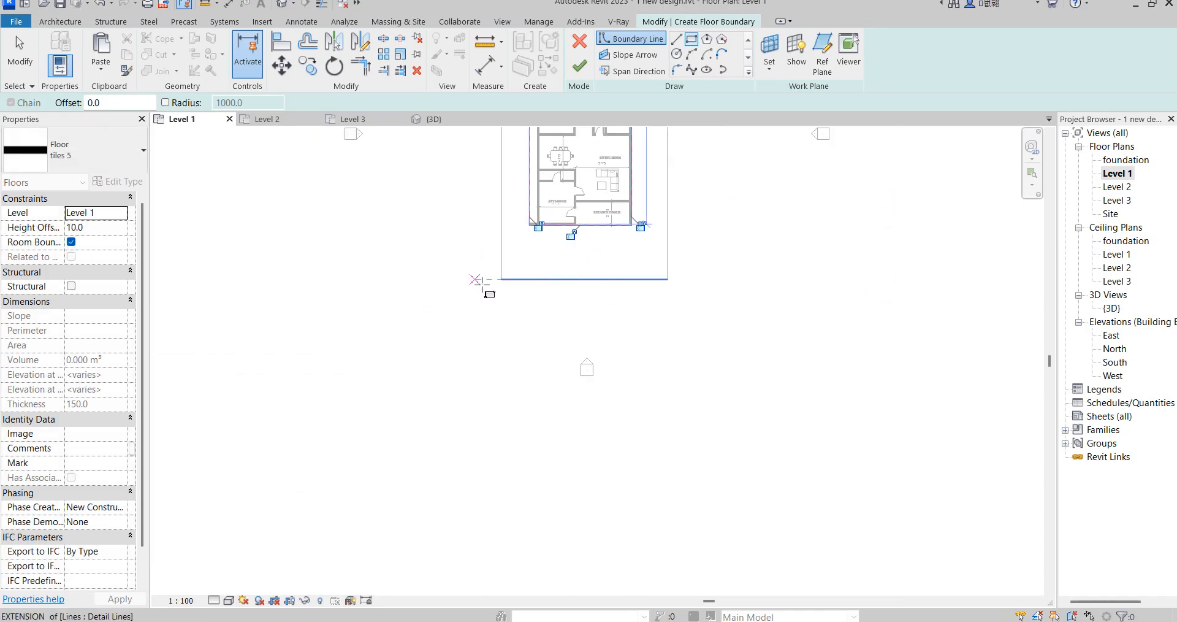
click(580, 67)
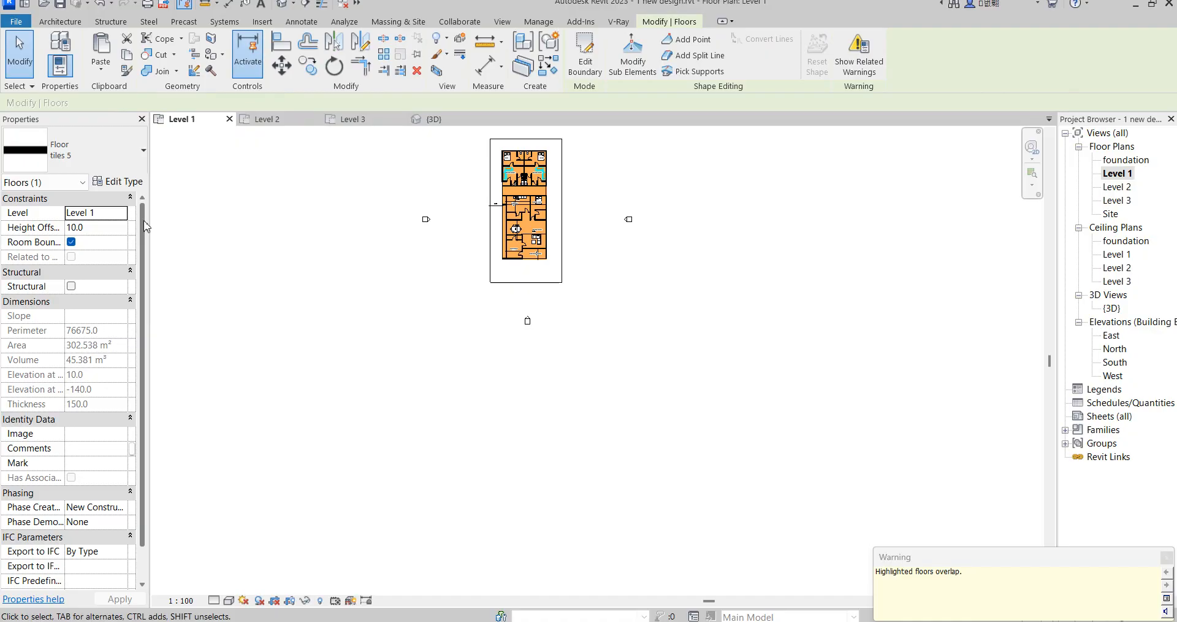
key(Escape)
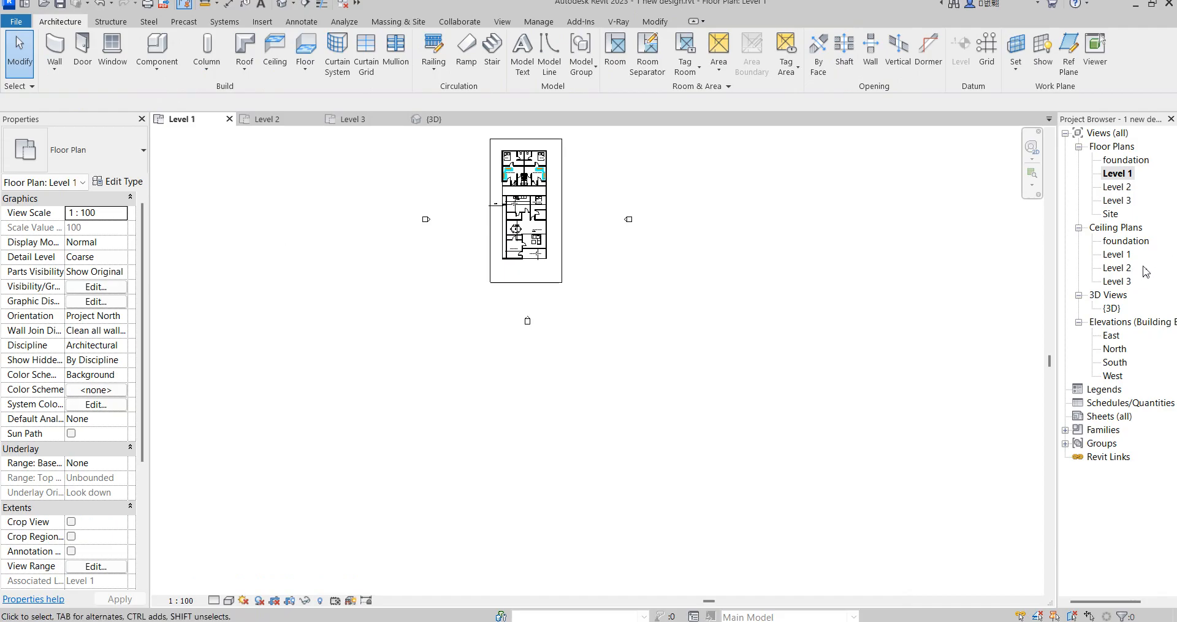
- In the 3D view, copy the tiles 5 ground floor slab and paste it aligned to Level 2 and Level 3
double_click(1113, 309)
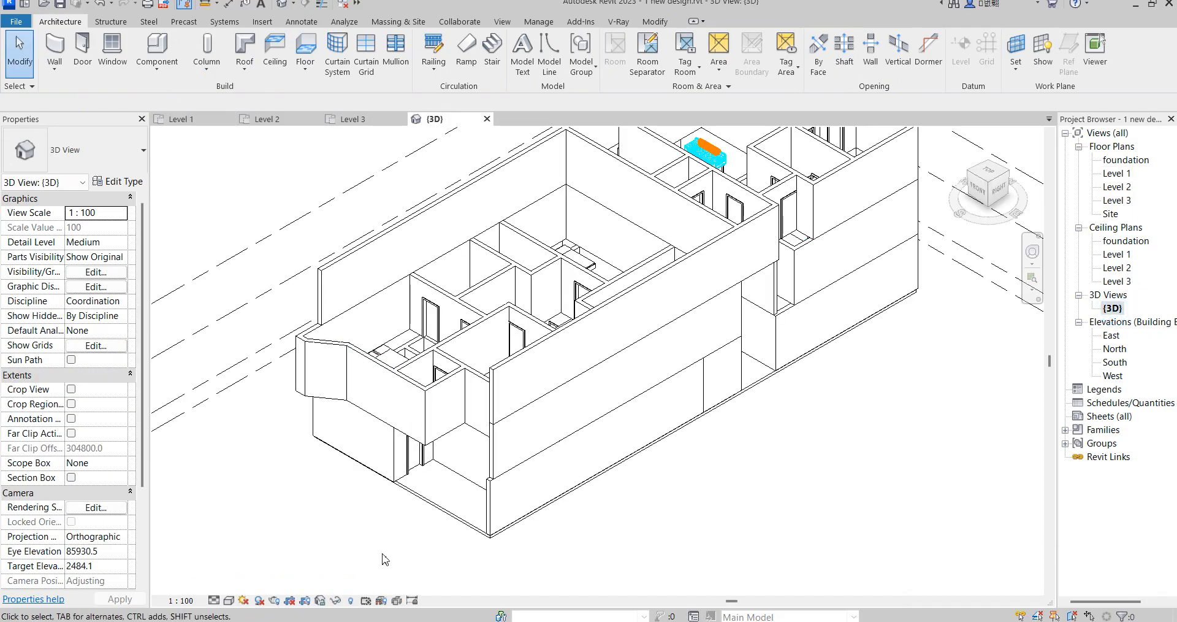
click(491, 543)
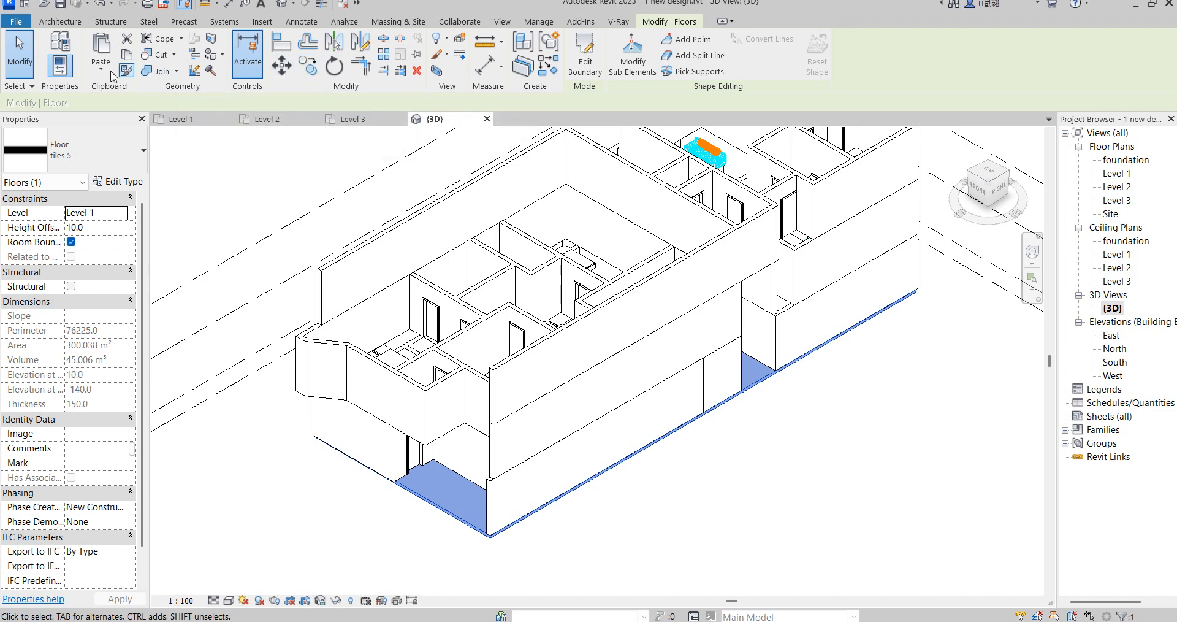
click(128, 56)
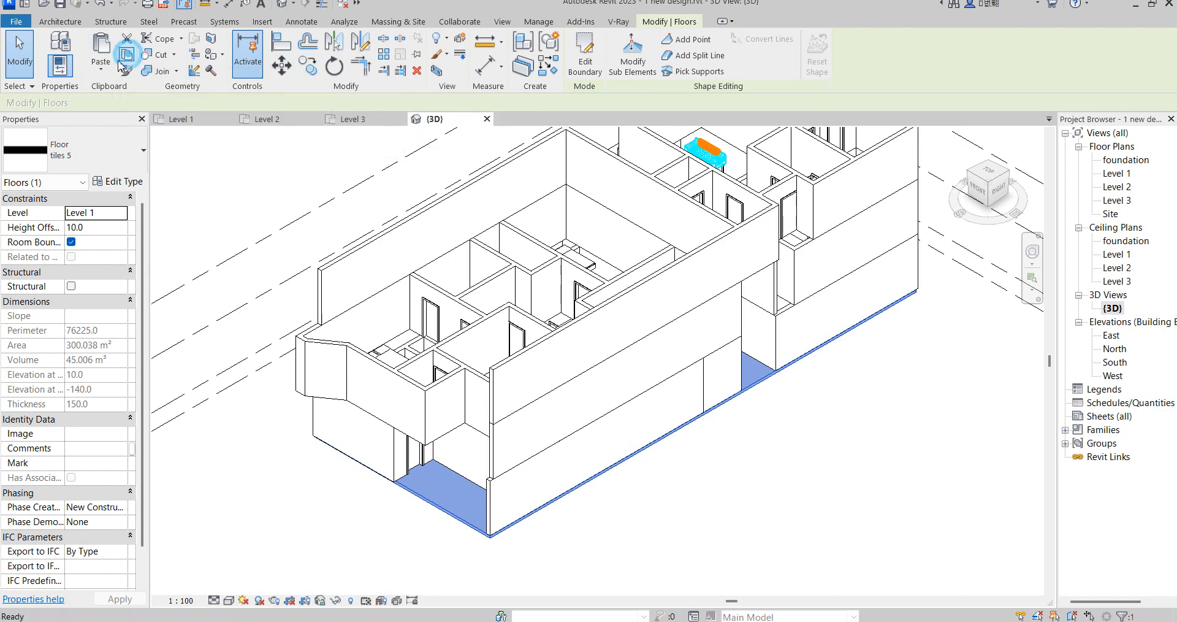
click(101, 66)
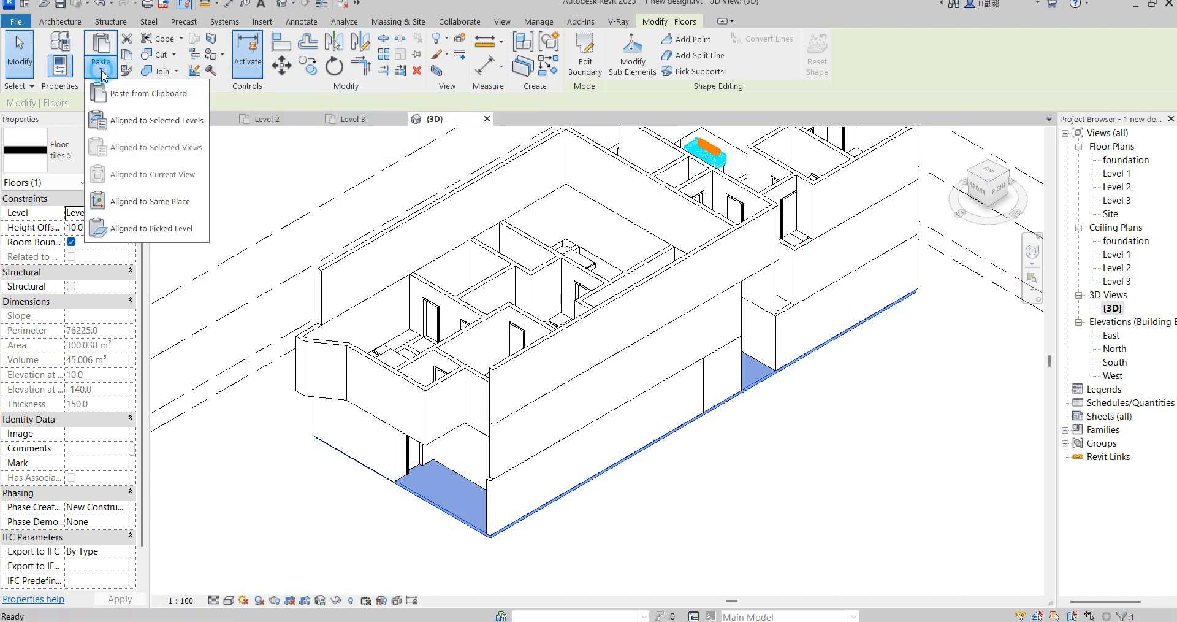
click(175, 121)
click(525, 244)
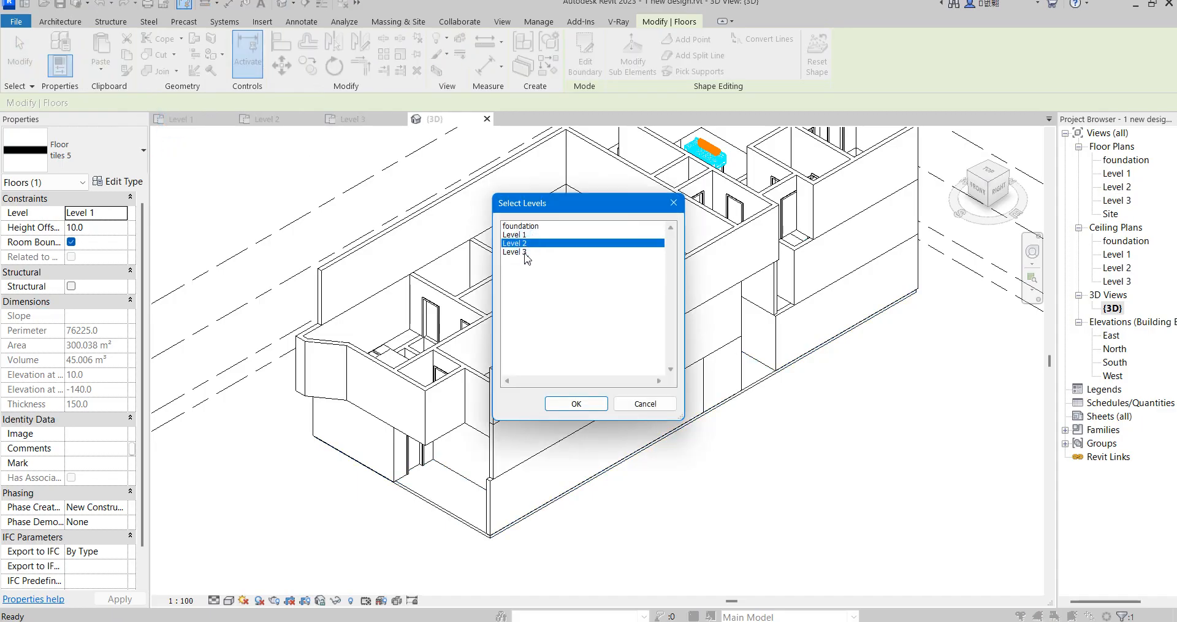
click(577, 403)
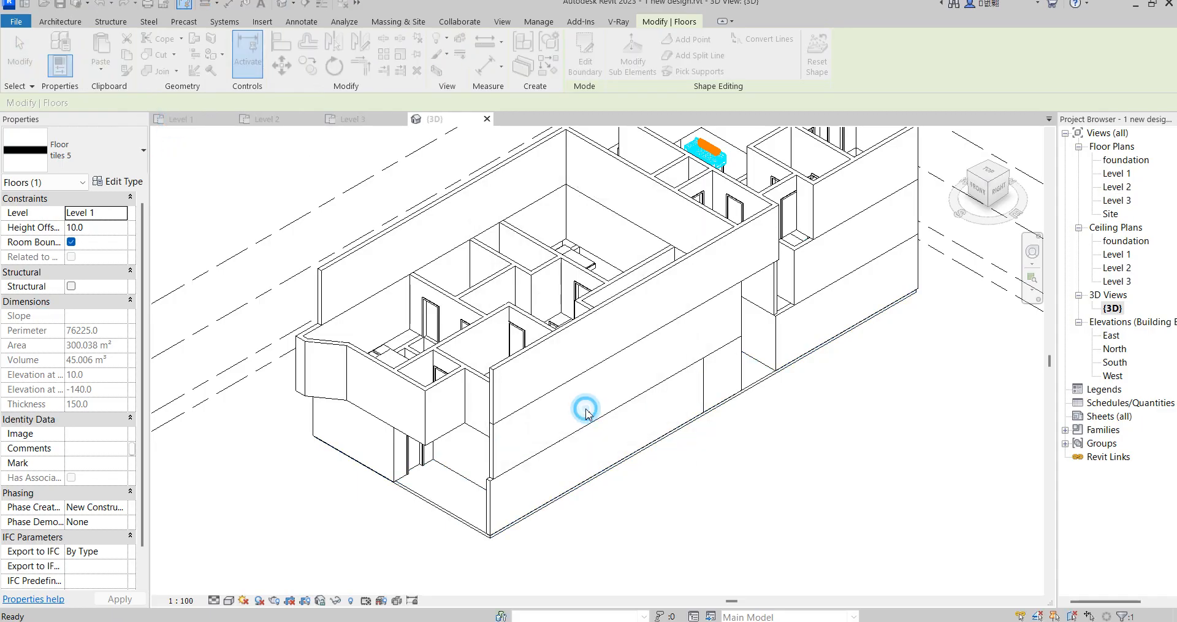
click(672, 525)
scroll(301, 380, up, 3)
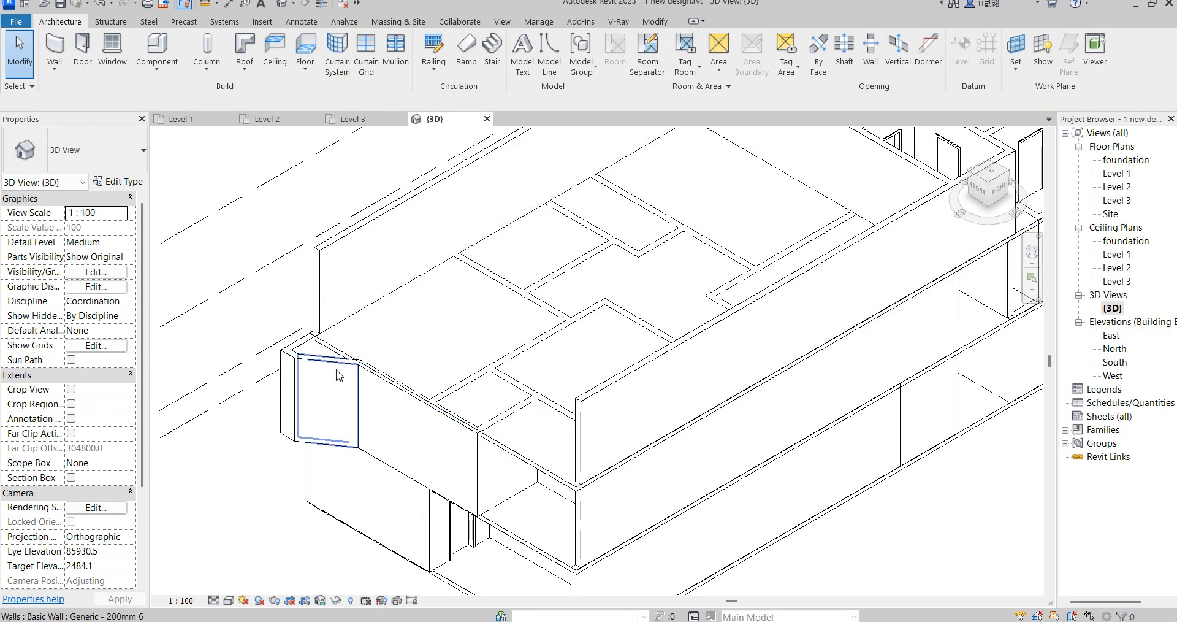
click(434, 481)
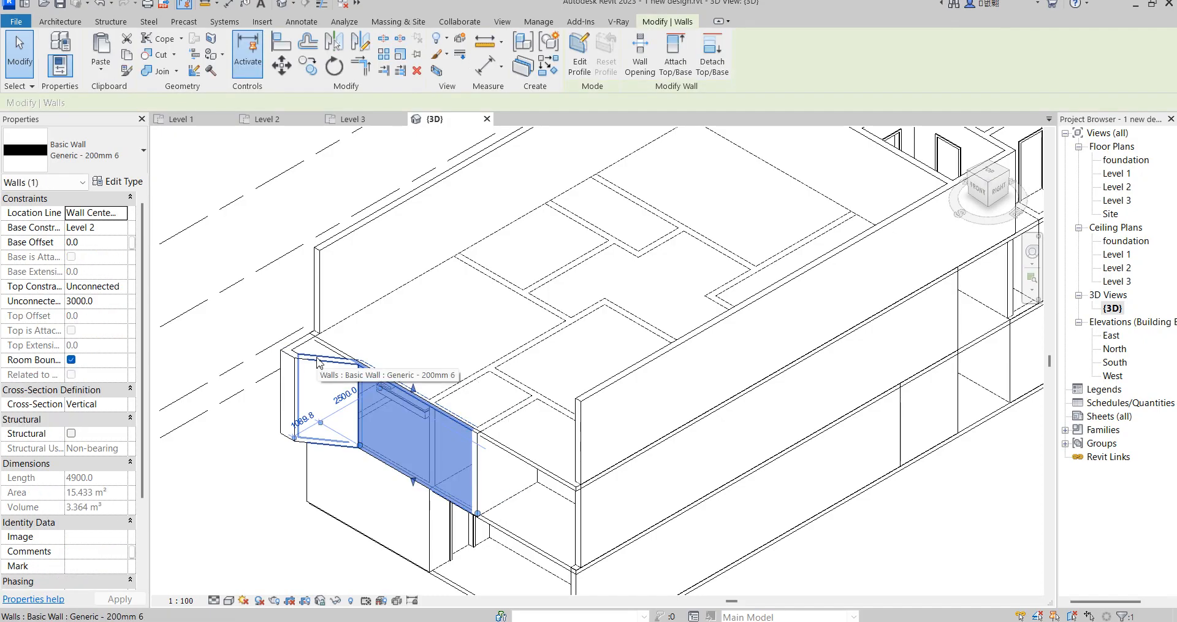
ctrl+click(318, 361)
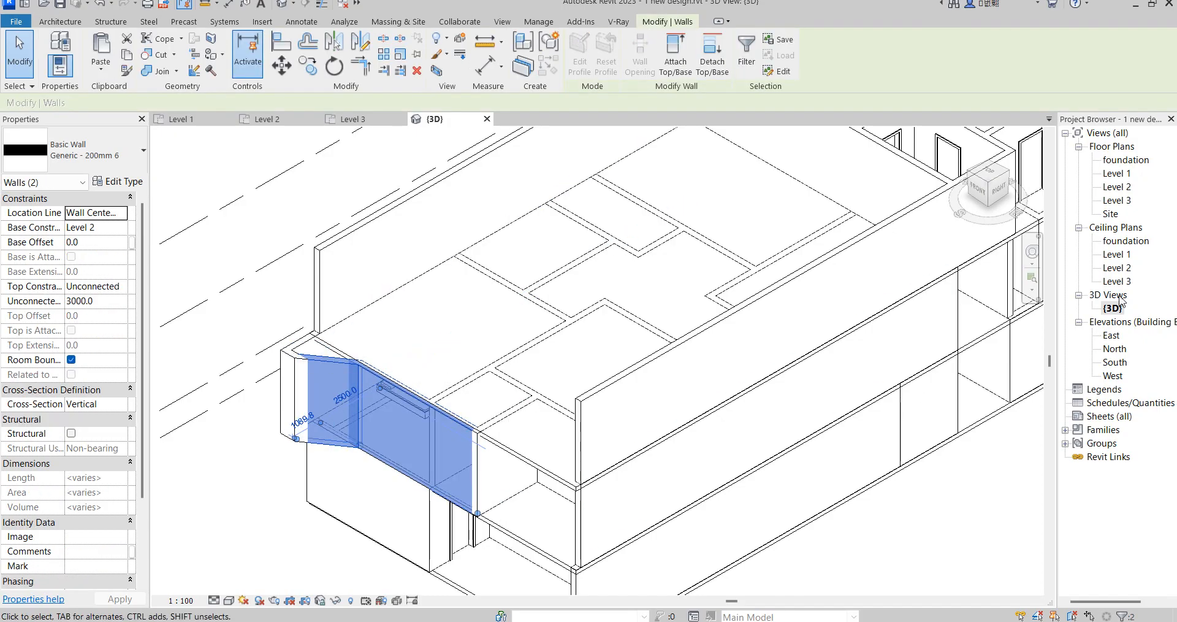
- Copy the Level 2 southern rooms' walls, doors and beds, excluding the outer west wall, and paste them into Level 3 aligned to current view
double_click(1116, 186)
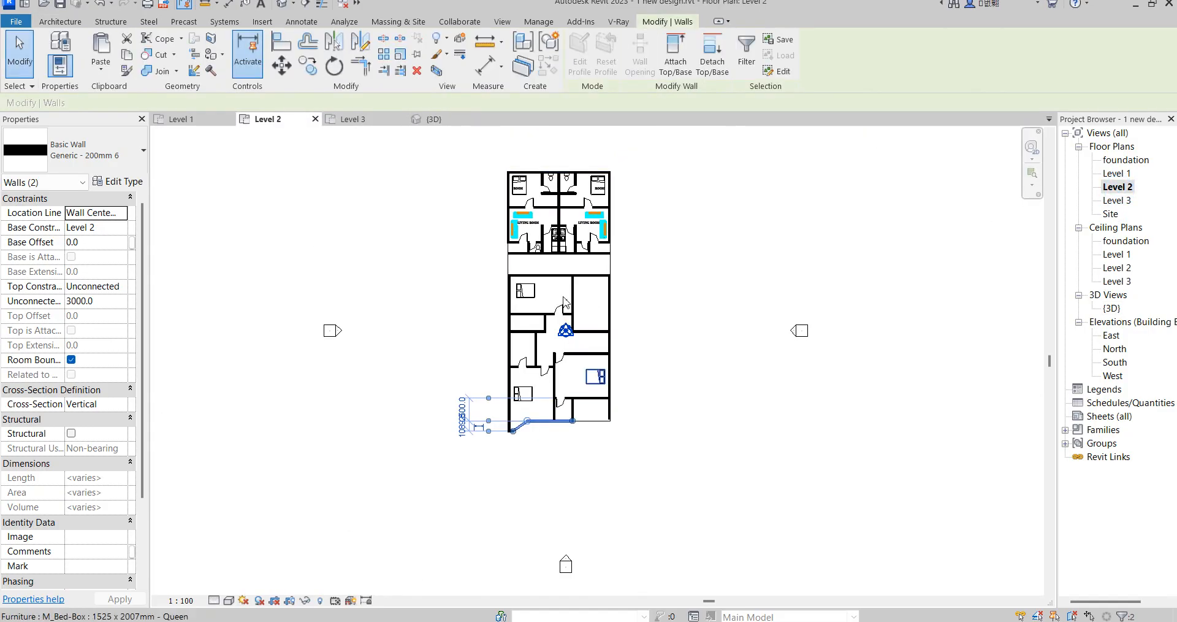
drag(454, 259, 663, 531)
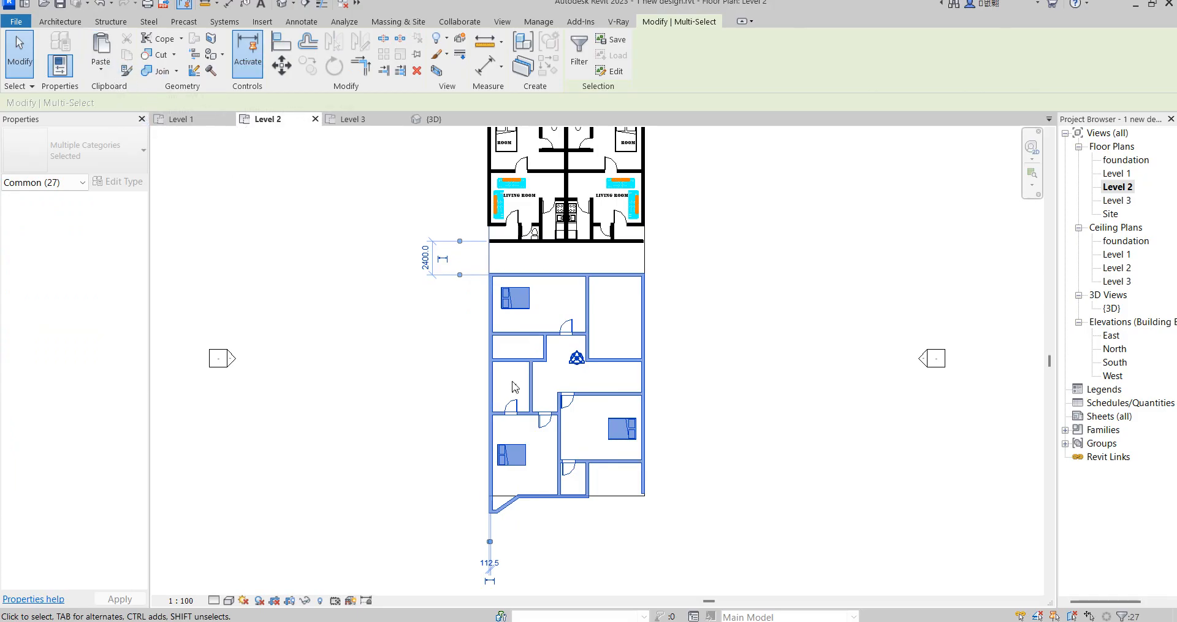
click(608, 514)
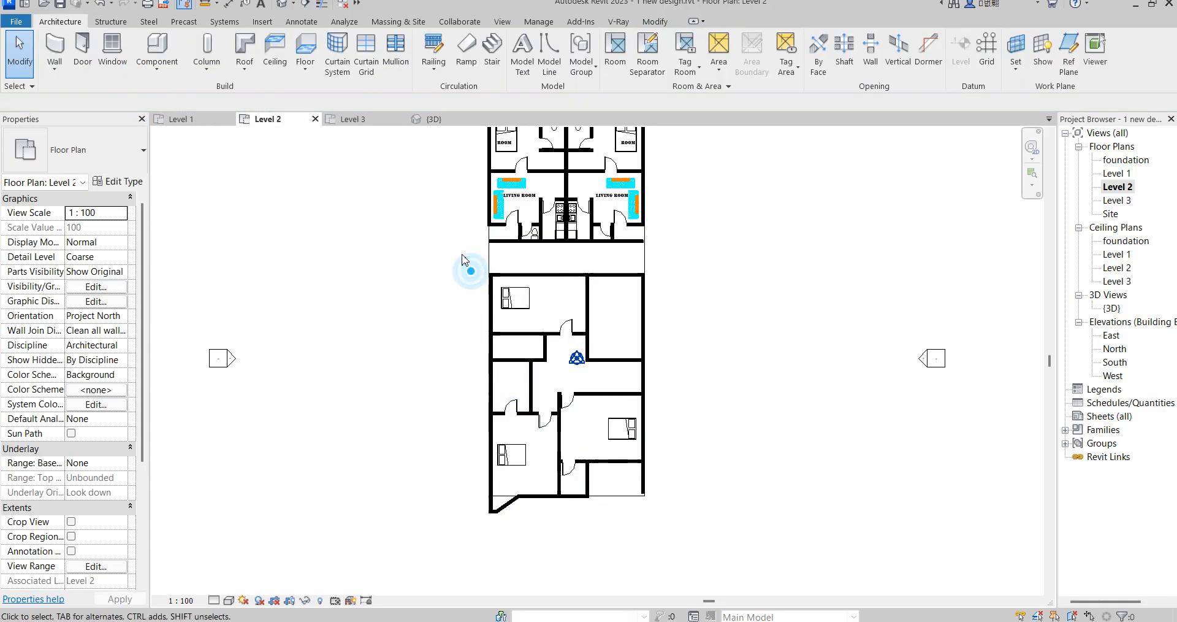
drag(462, 254, 687, 364)
ctrl+drag(451, 318, 572, 544)
ctrl+drag(545, 381, 696, 550)
scroll(583, 339, up, 1)
scroll(583, 340, up, 1)
ctrl+click(593, 294)
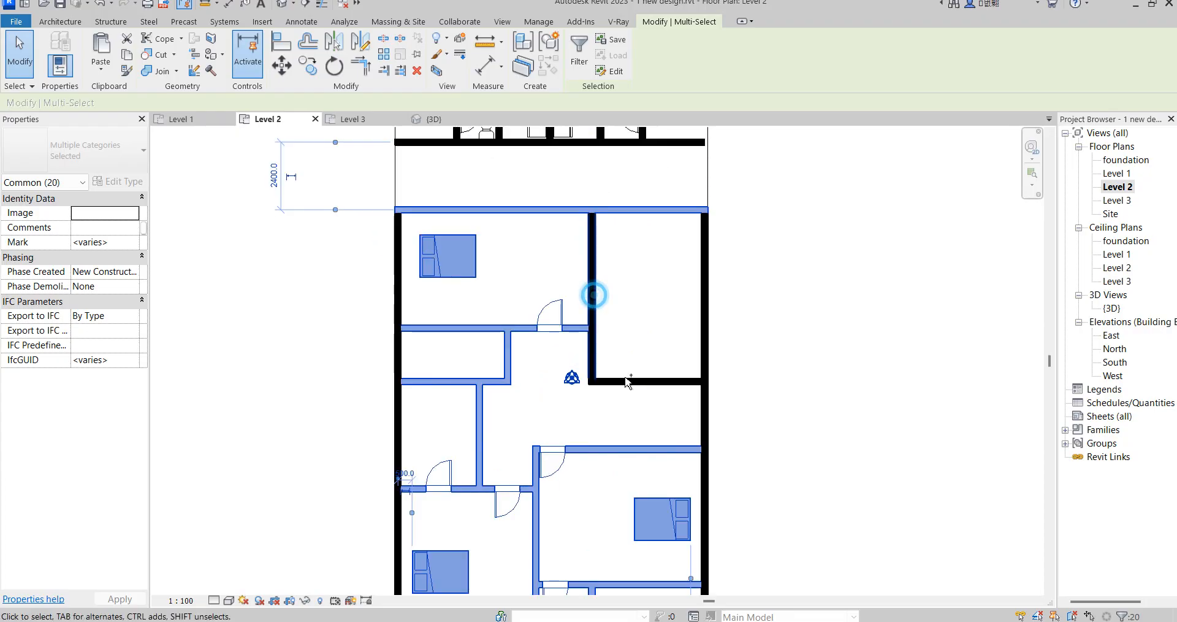
ctrl+click(630, 380)
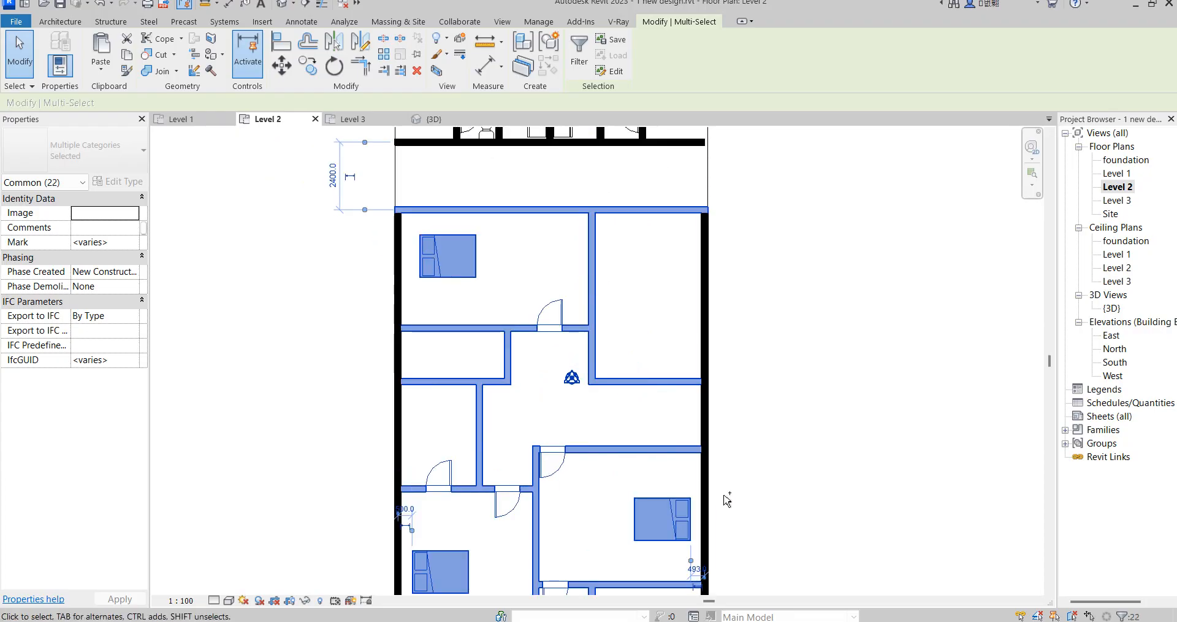
ctrl+click(713, 418)
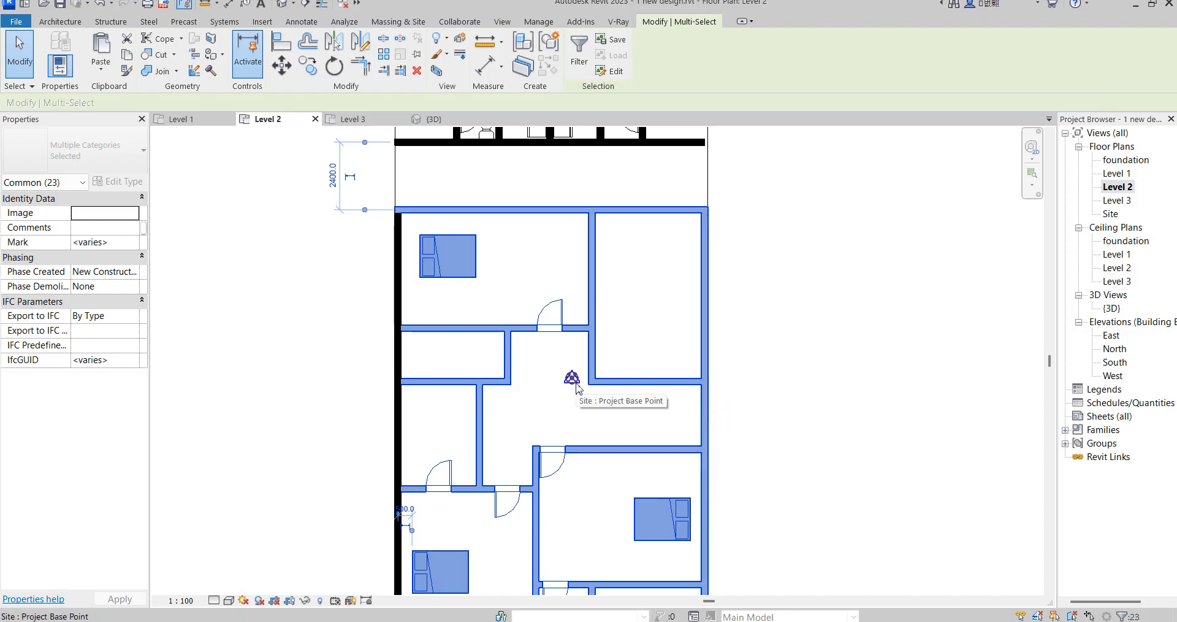
scroll(526, 383, down, 1)
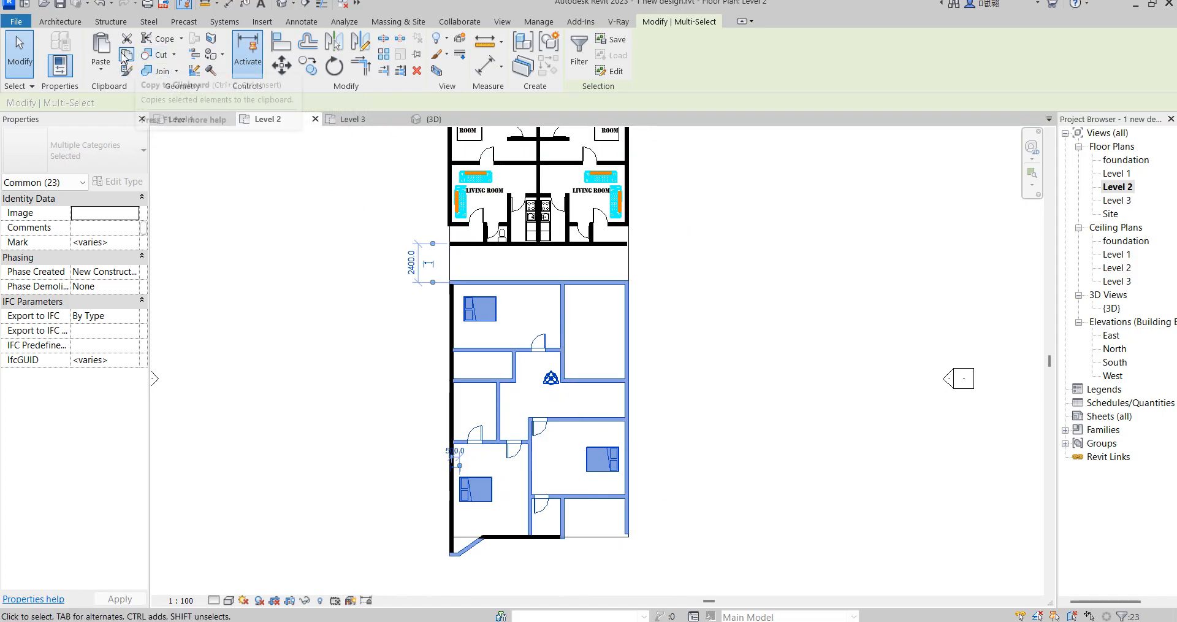
click(125, 55)
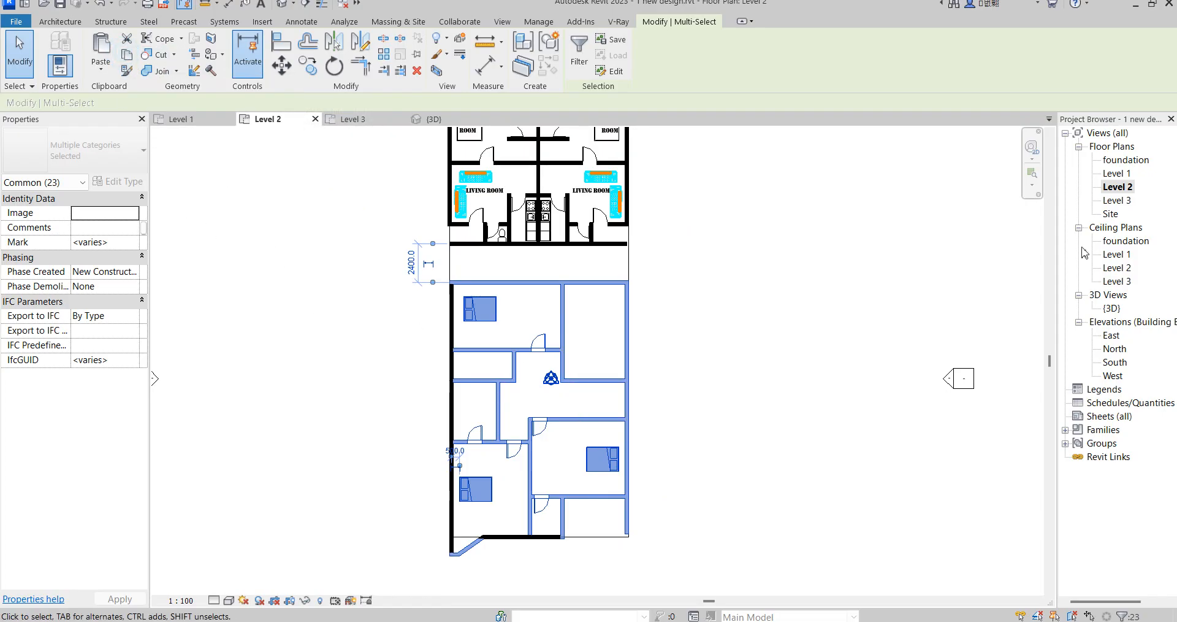
double_click(1117, 200)
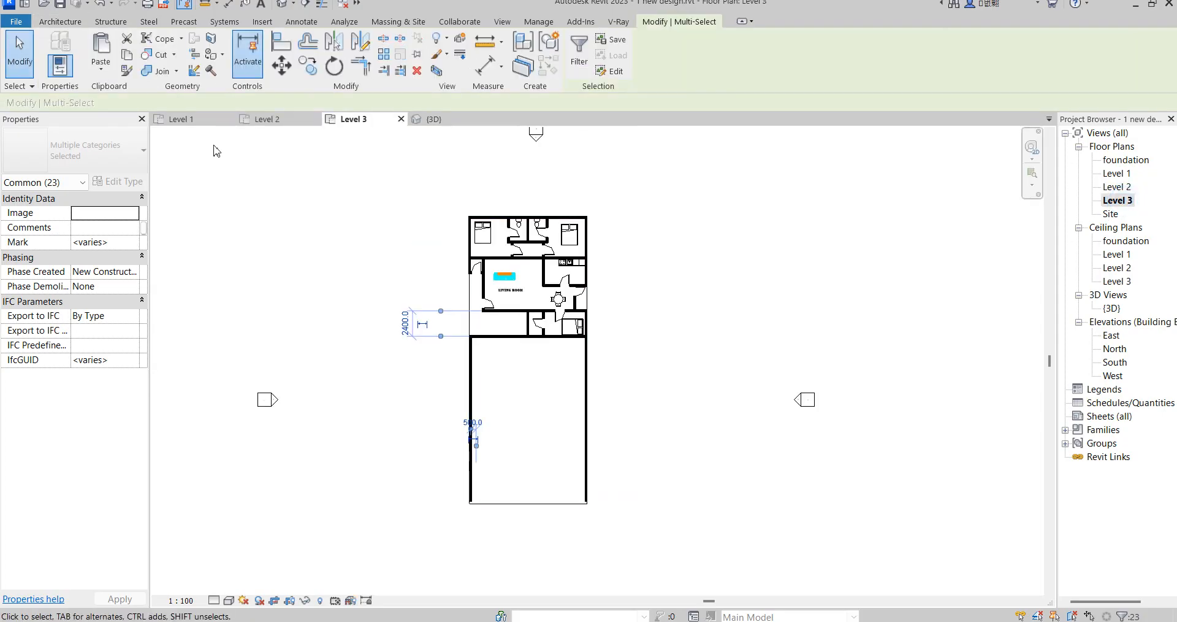
click(101, 69)
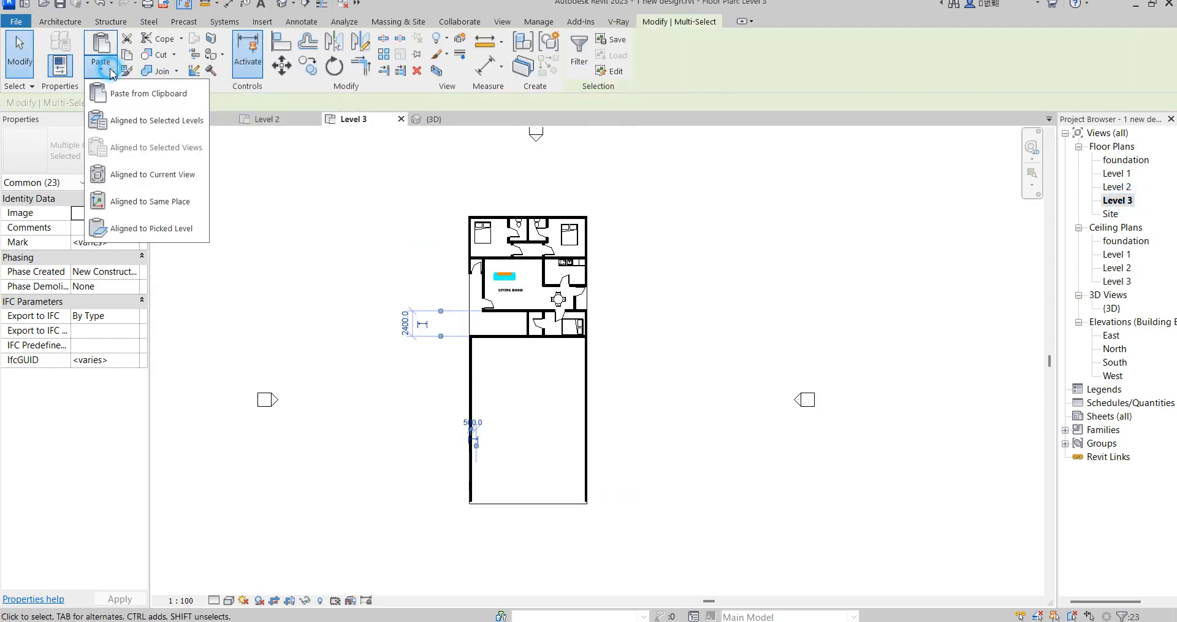
click(163, 173)
click(767, 515)
- On Level 3, trim/extend the outer west wall to a corner with the short wall stub at the angled southwest wall
scroll(460, 560, up, 5)
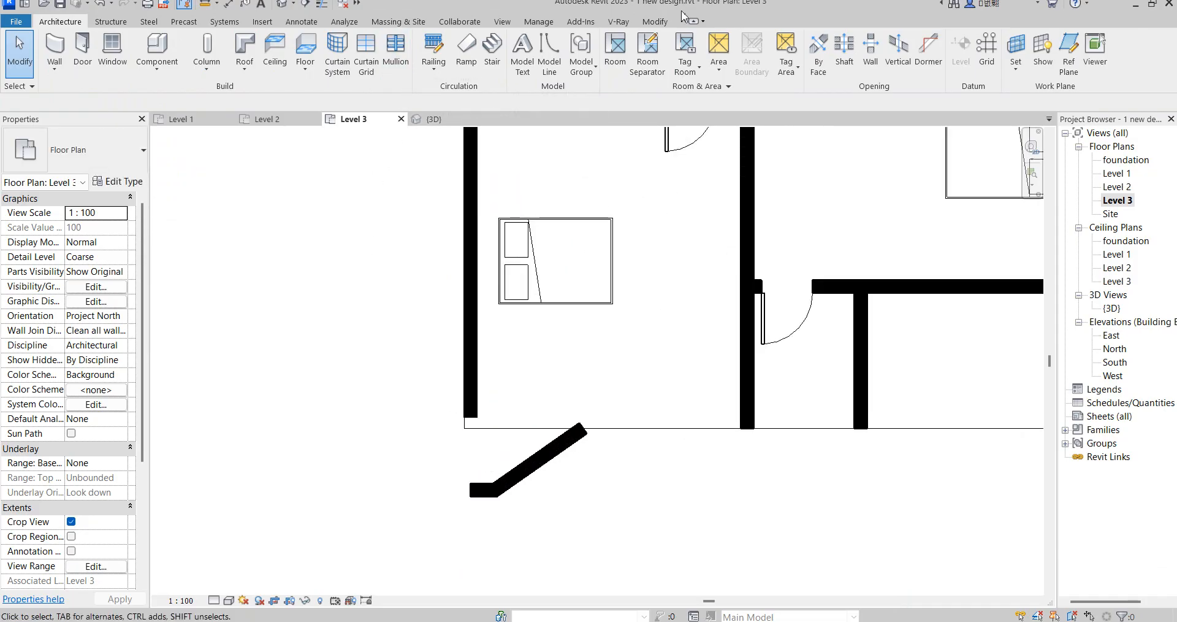
click(655, 21)
click(361, 68)
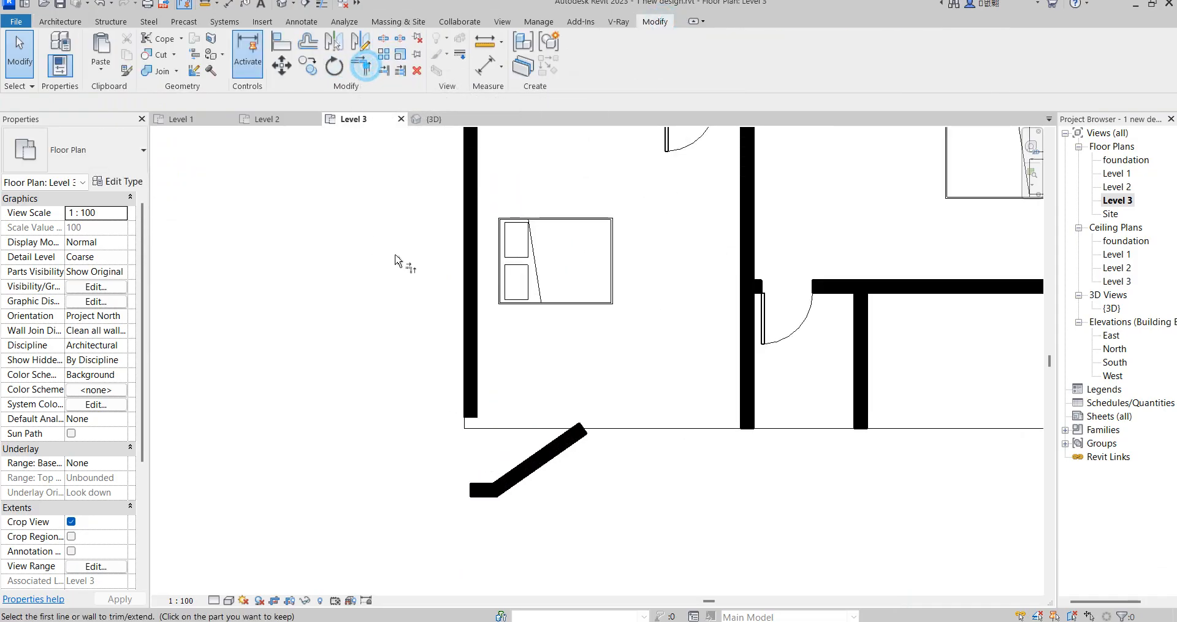
click(471, 351)
click(481, 502)
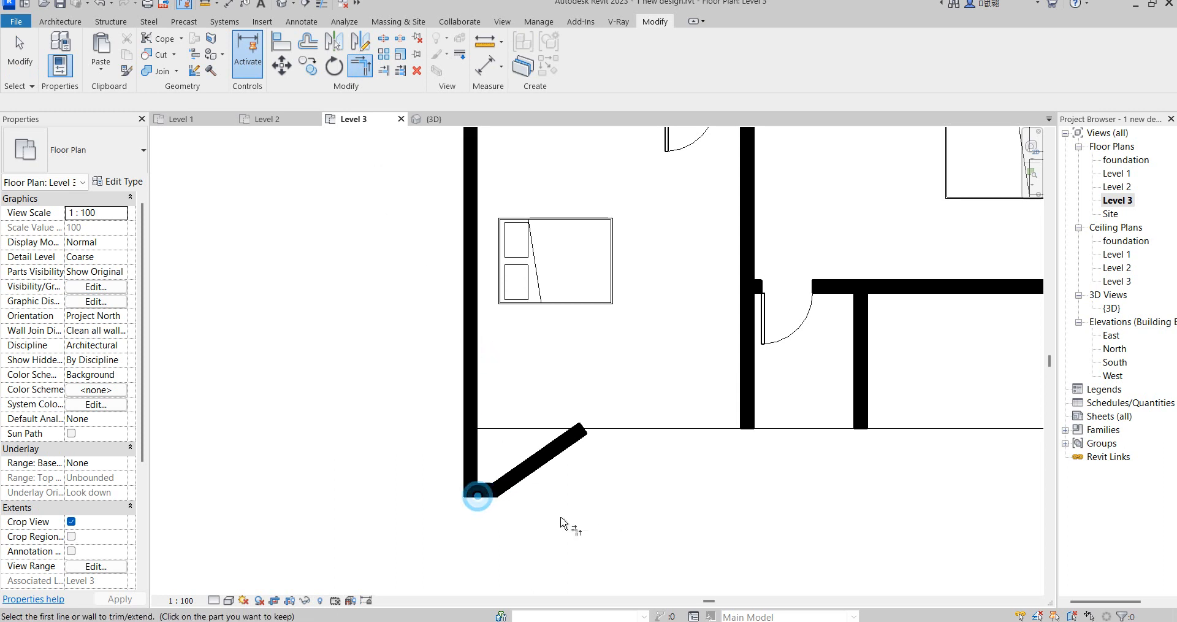
scroll(577, 513, down, 5)
key(Escape)
scroll(739, 502, up, 3)
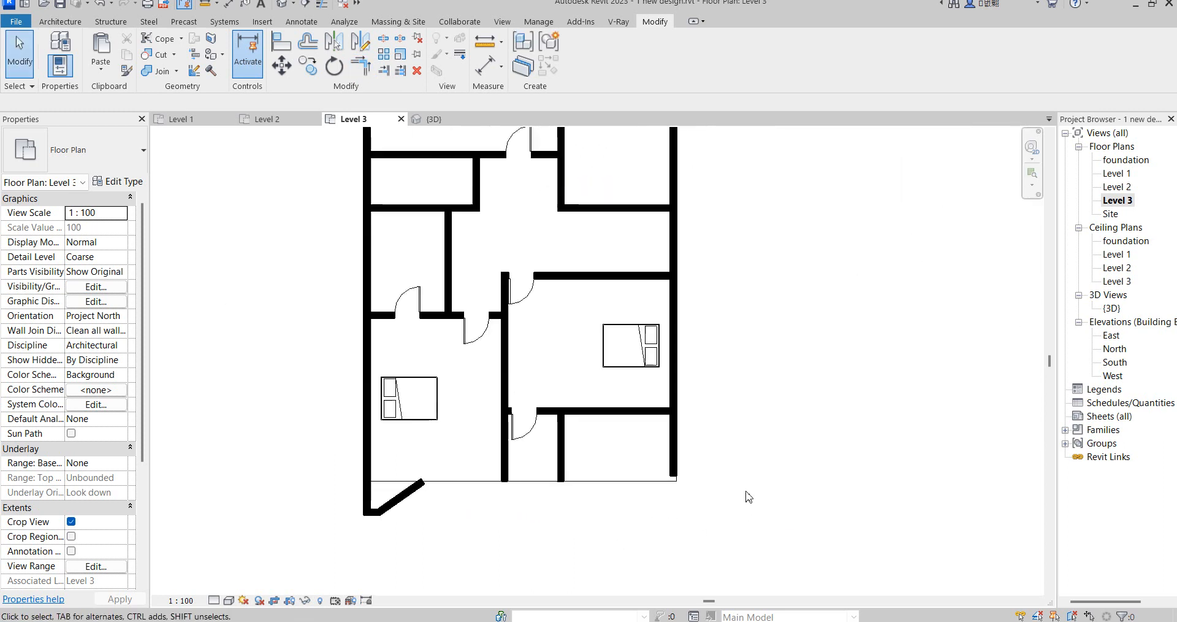
scroll(577, 481, down, 4)
right_click(759, 395)
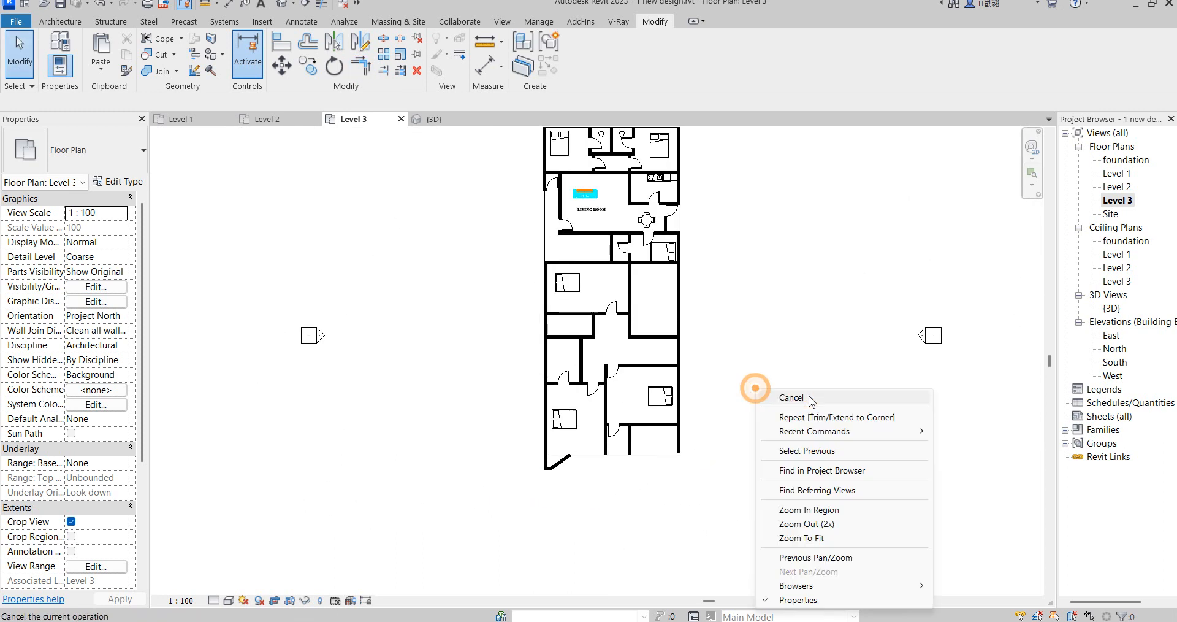
click(812, 401)
- Draw a matching Generic - 200mm 6 south wall on Level 3 from the angled wall's end to the outer east wall
scroll(586, 469, up, 3)
click(517, 457)
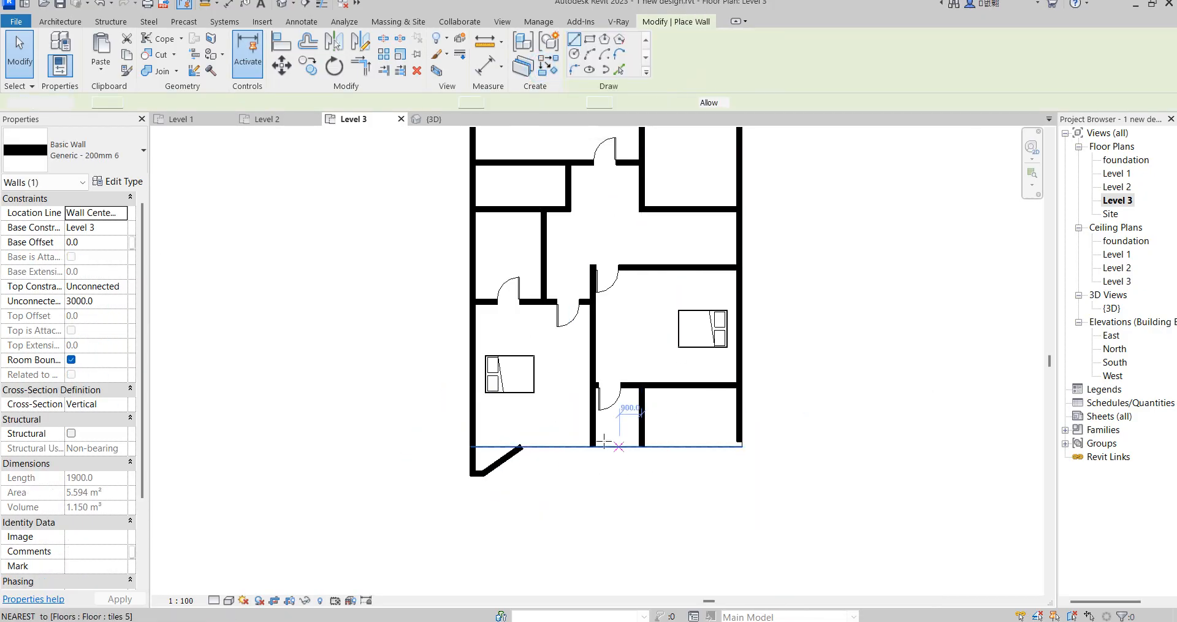
click(521, 447)
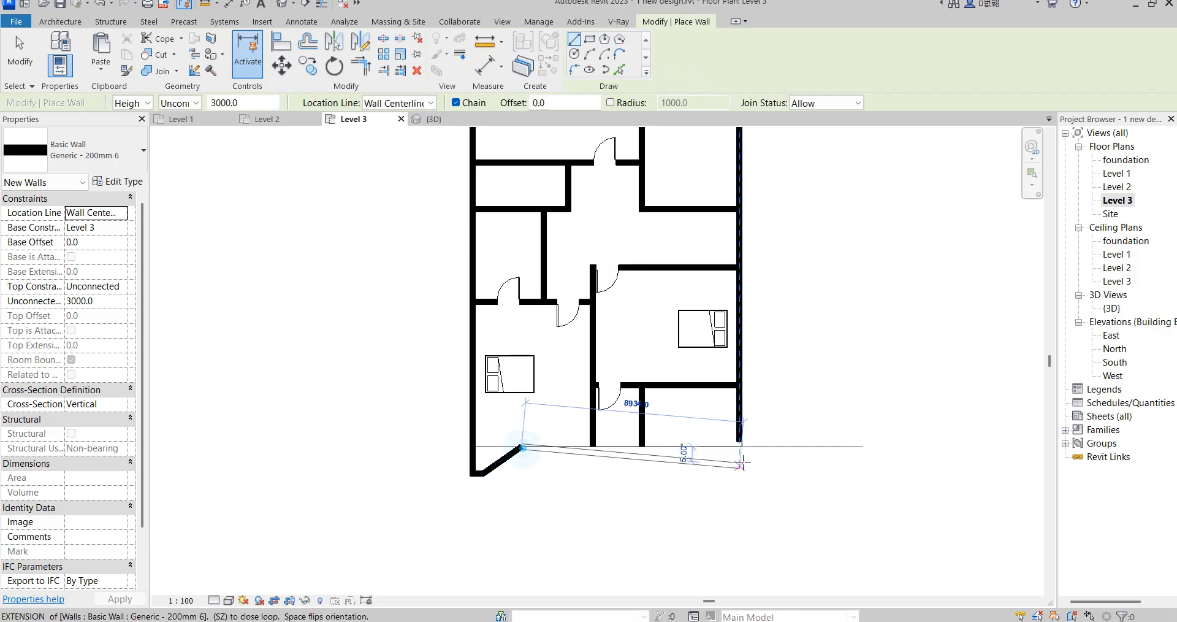
click(742, 447)
key(Escape)
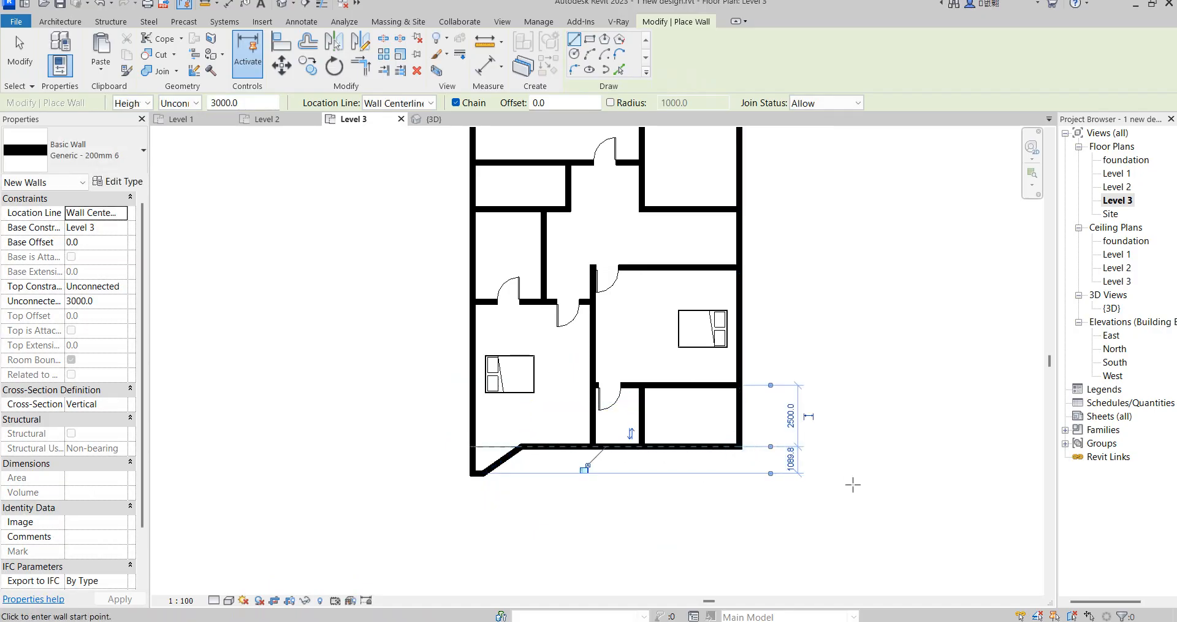
key(Escape)
scroll(705, 473, down, 3)
right_click(774, 292)
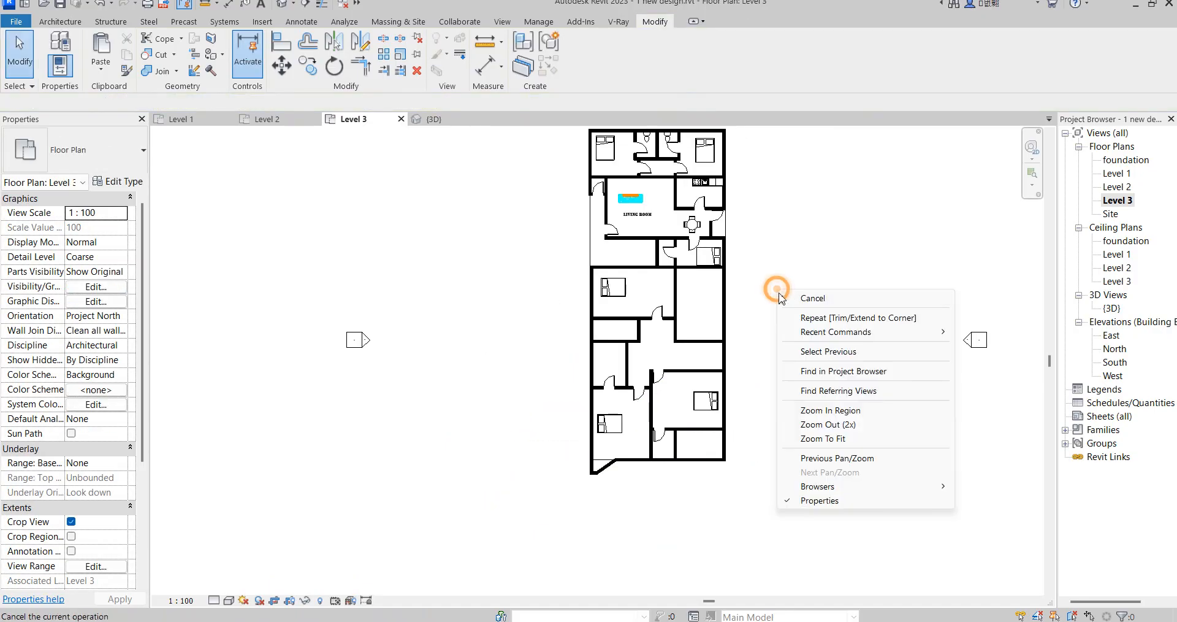
click(815, 306)
- Examine the Level 3 plan and compare it with the southern rooms on Level 2
scroll(666, 270, down, 2)
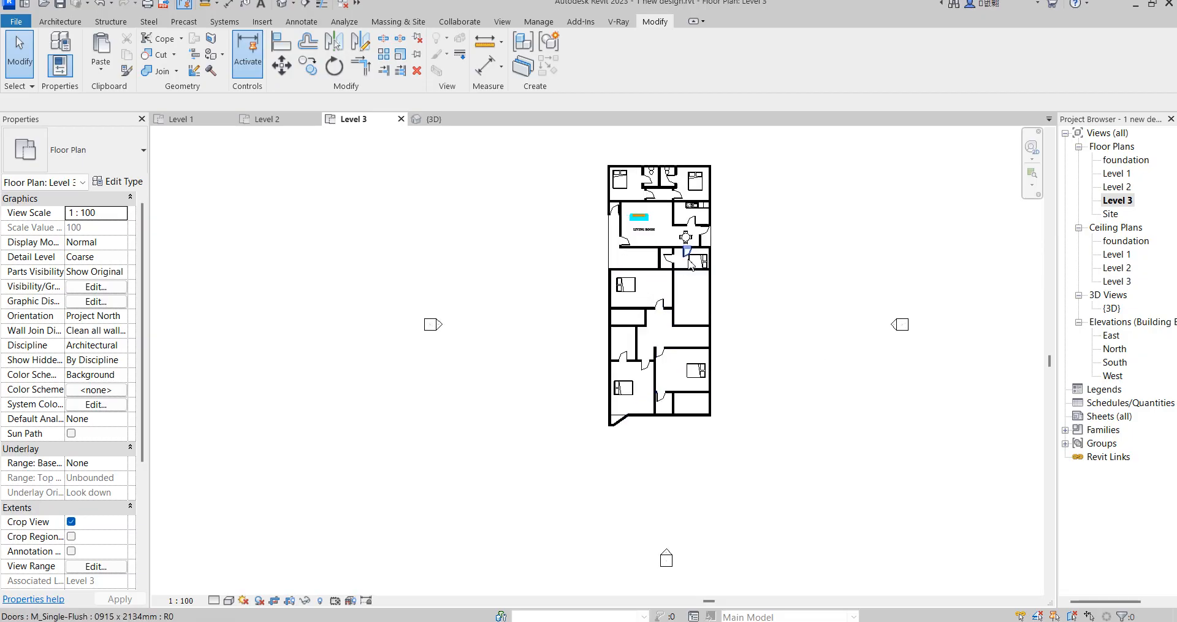
scroll(690, 262, up, 1)
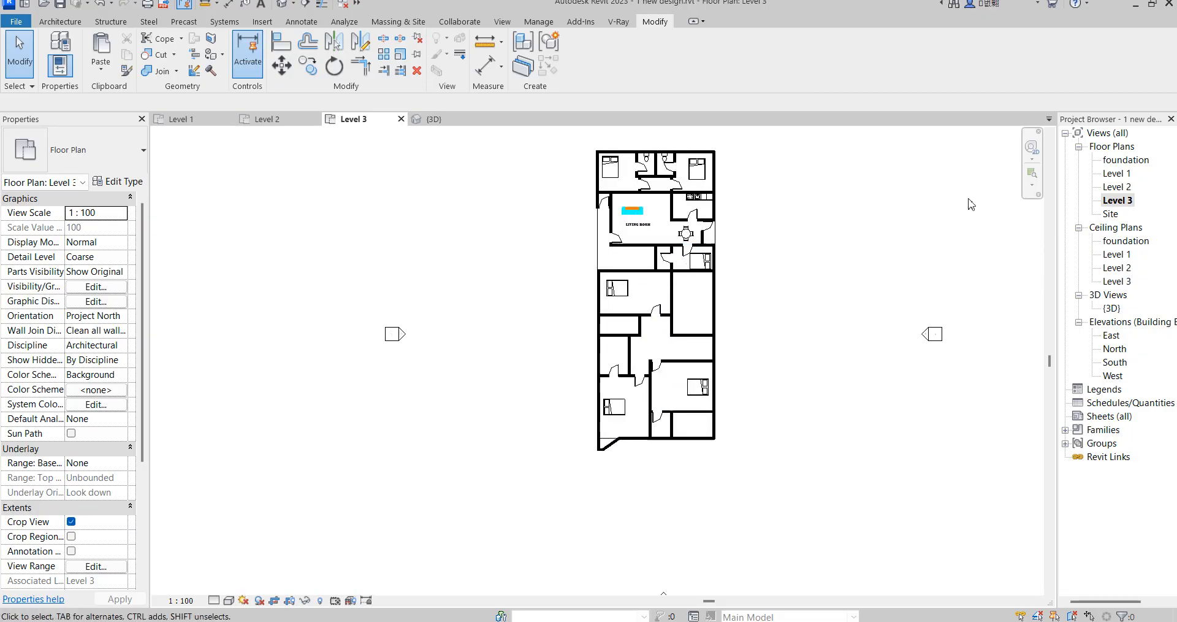
double_click(1118, 187)
scroll(533, 371, down, 2)
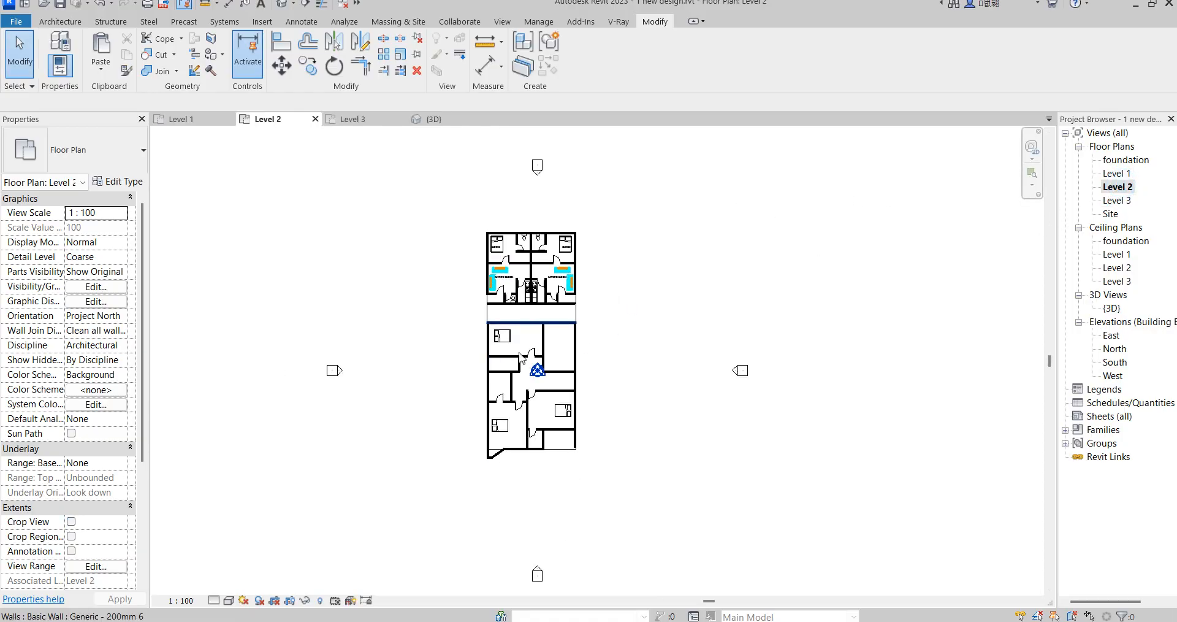
scroll(555, 395, up, 2)
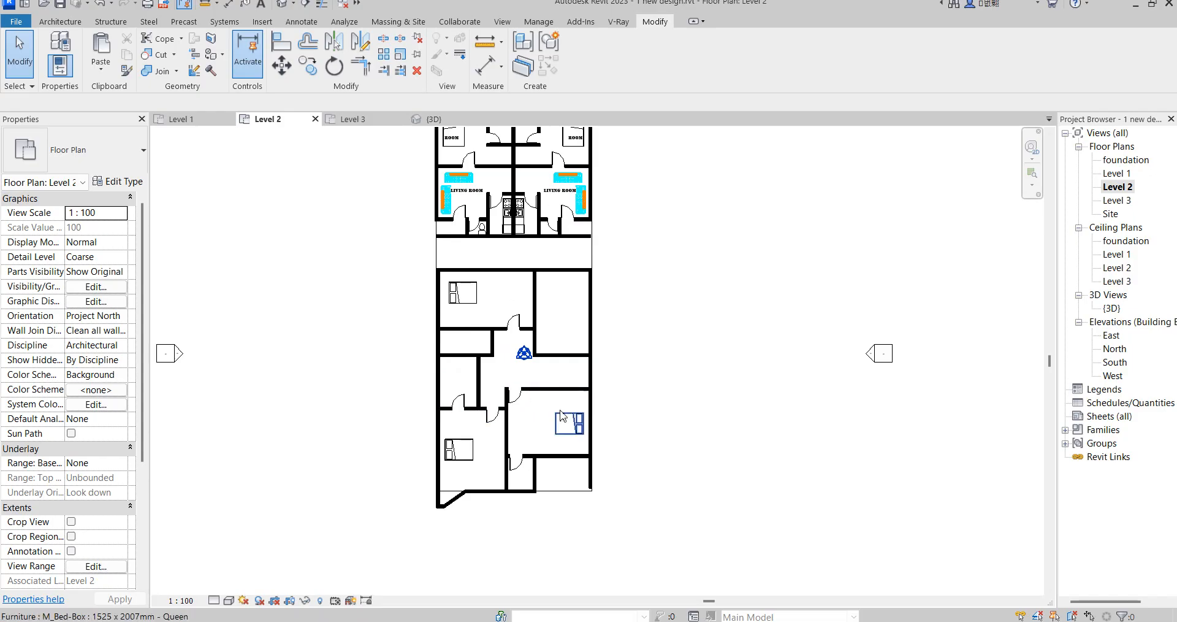
scroll(569, 390, up, 1)
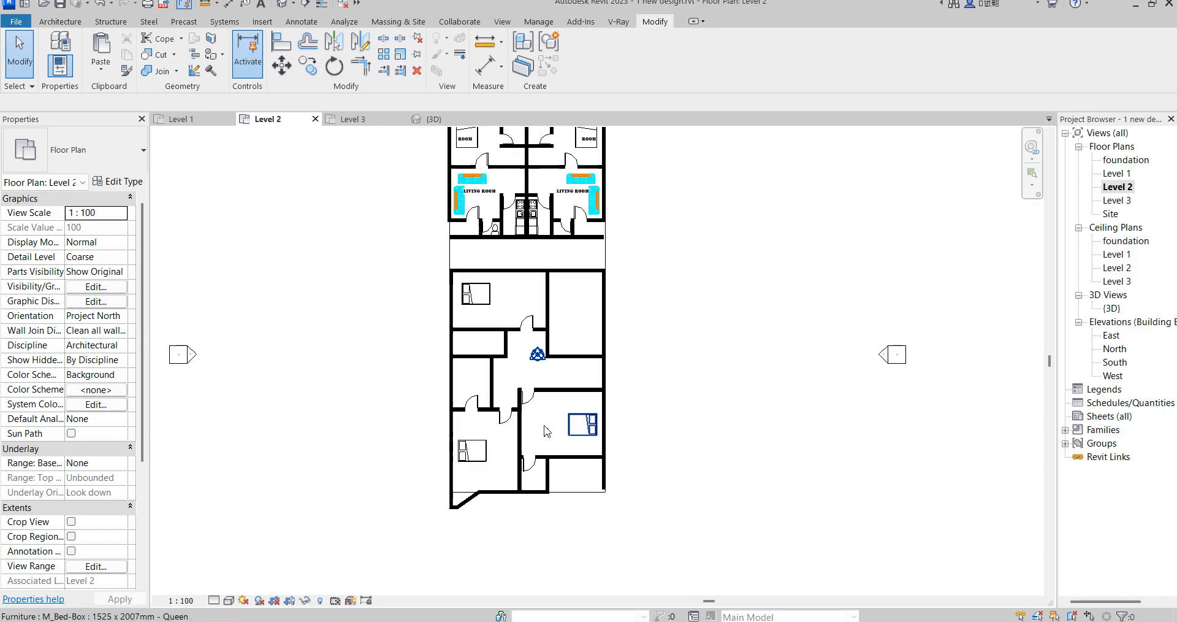
scroll(588, 385, down, 2)
scroll(454, 518, up, 2)
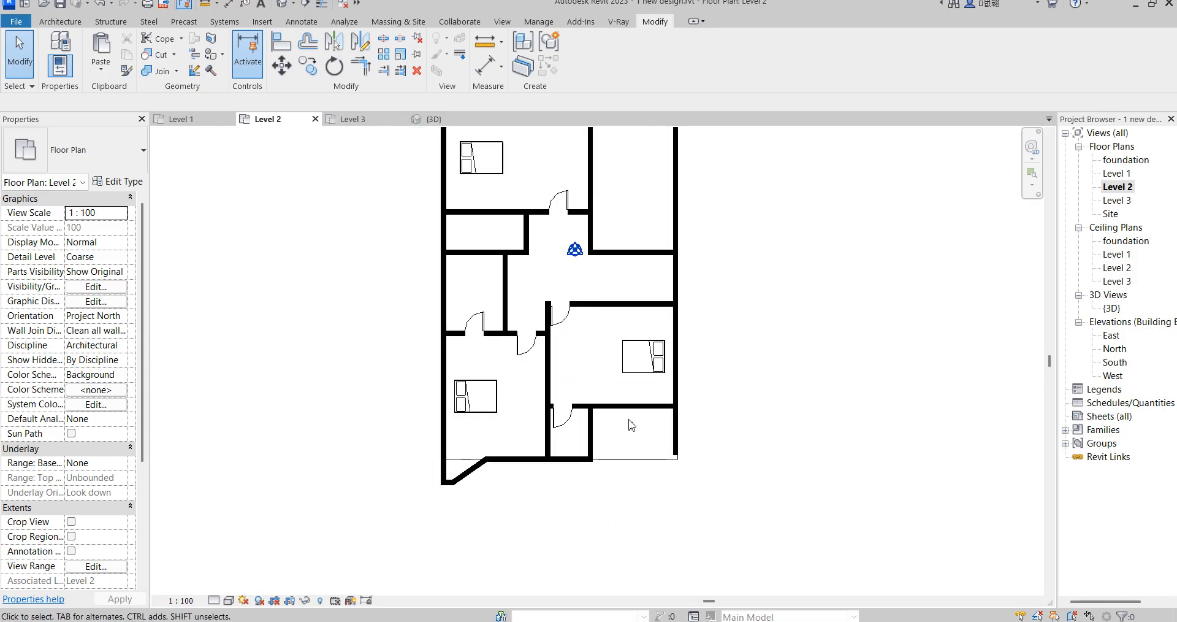
- On Level 2, move the southeast bedroom's lower wall with its door south to about 1900 mm from the south wall
scroll(632, 424, up, 2)
click(609, 398)
scroll(589, 402, up, 2)
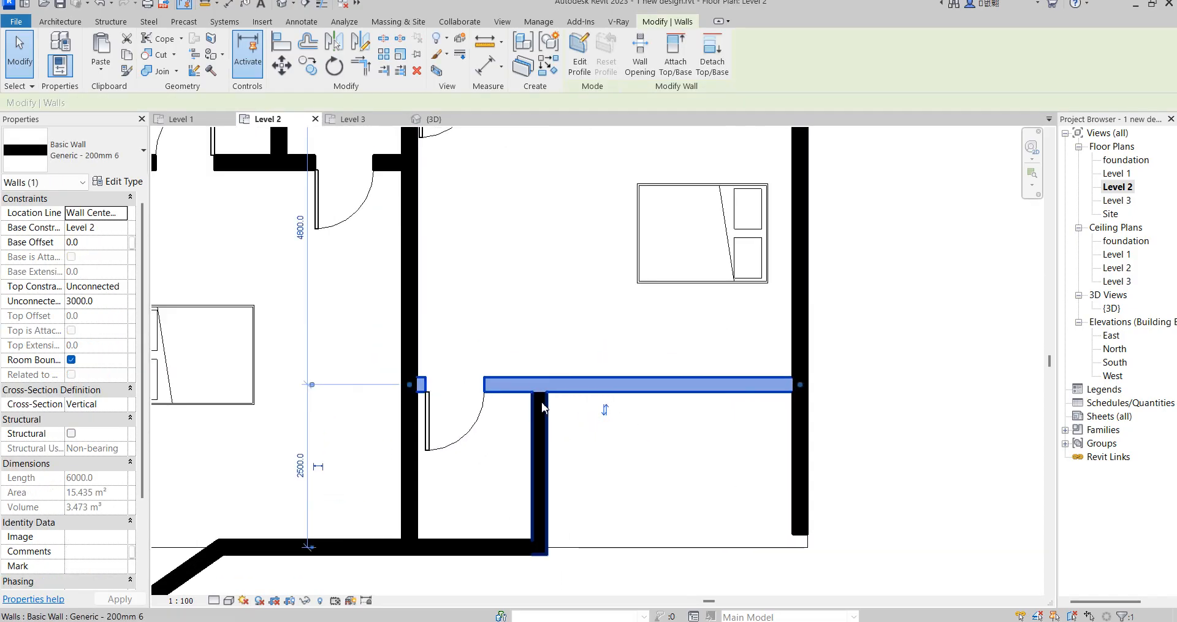
drag(564, 388, 562, 427)
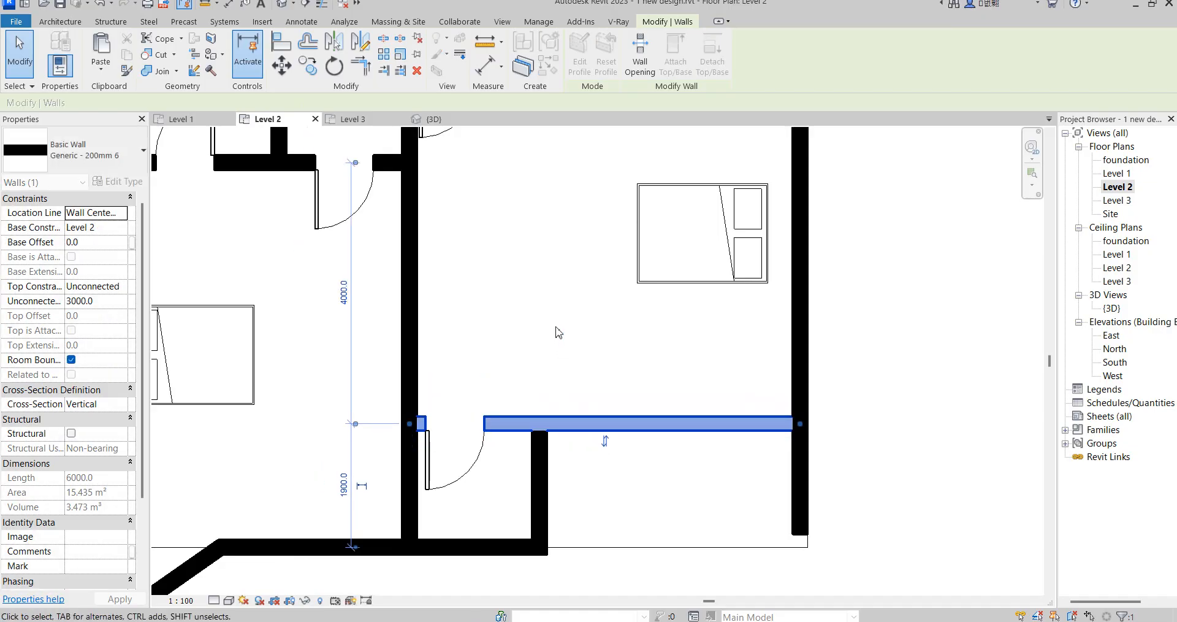
click(557, 333)
scroll(544, 461, down, 2)
scroll(482, 533, up, 2)
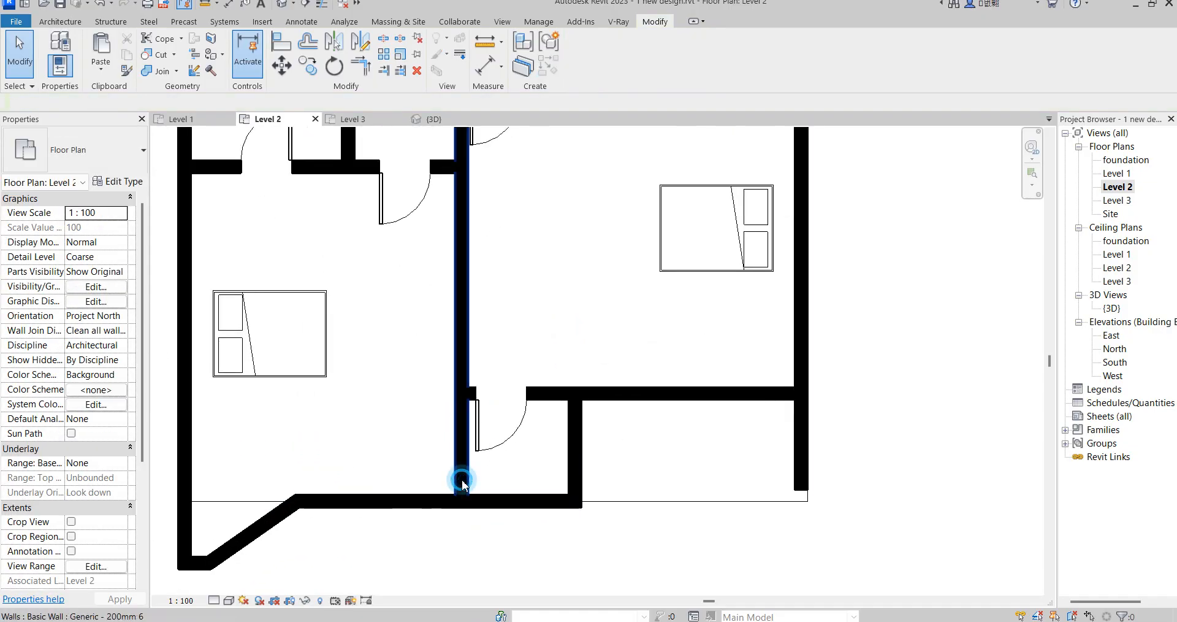
- Extend both side walls of the small southern room about 600 mm beyond the facade and shorten the south wall to the bedroom dividing wall
click(461, 483)
drag(458, 524, 461, 533)
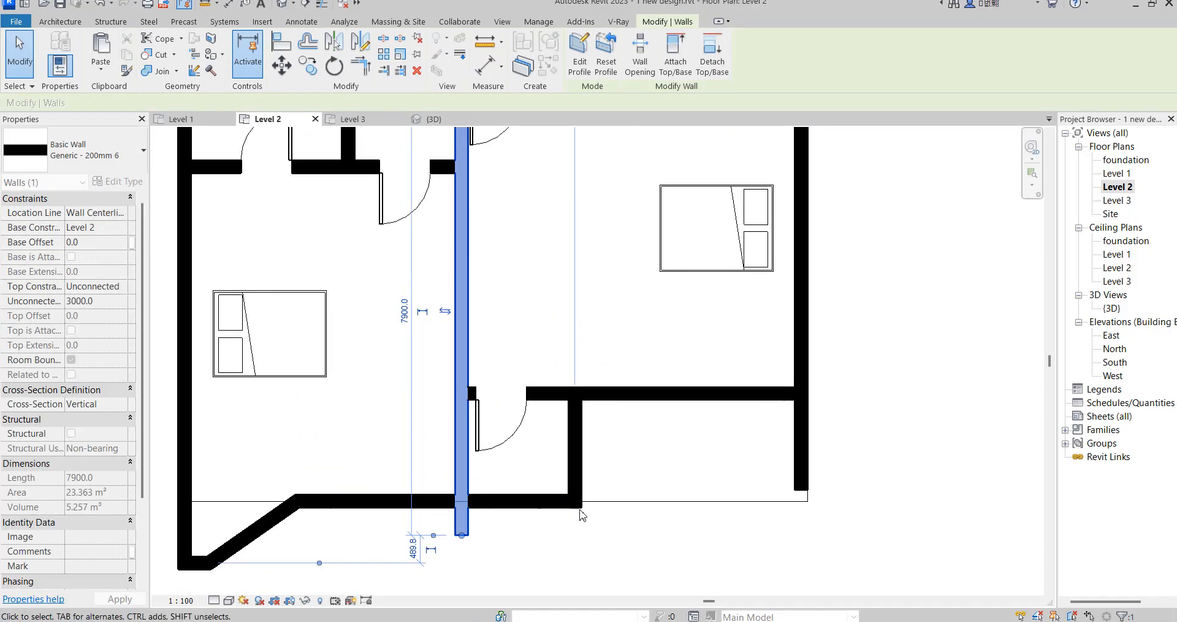
click(575, 484)
drag(578, 508, 461, 501)
click(562, 509)
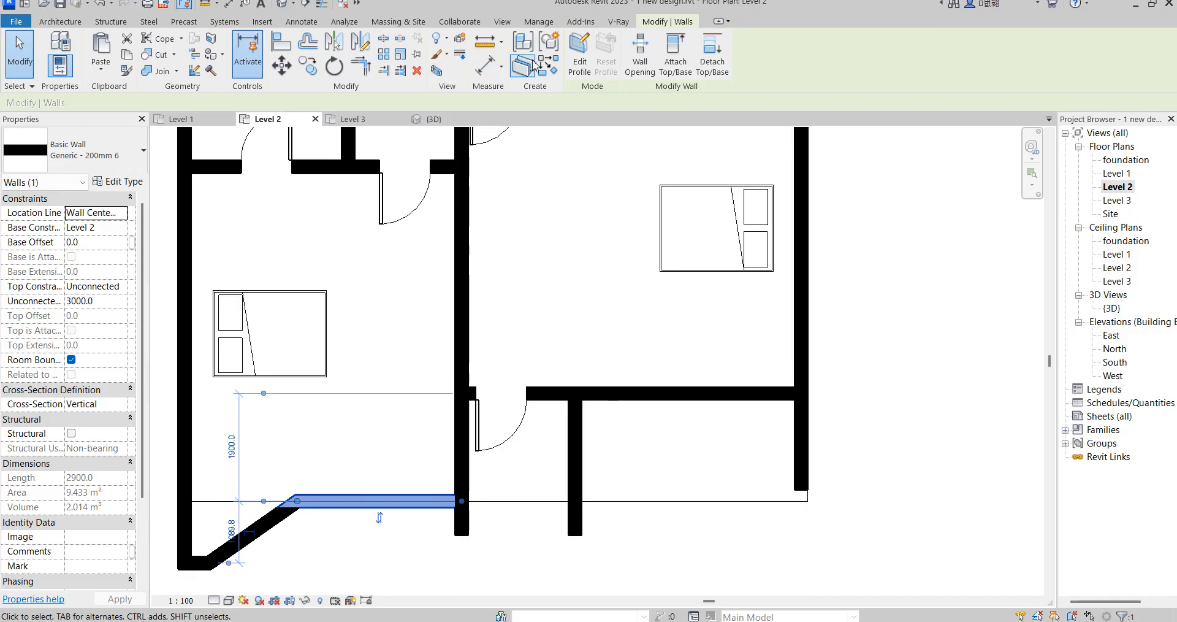
- Close the small southern room's projection with a matching wall between the southern ends of its two side walls
click(549, 65)
click(462, 534)
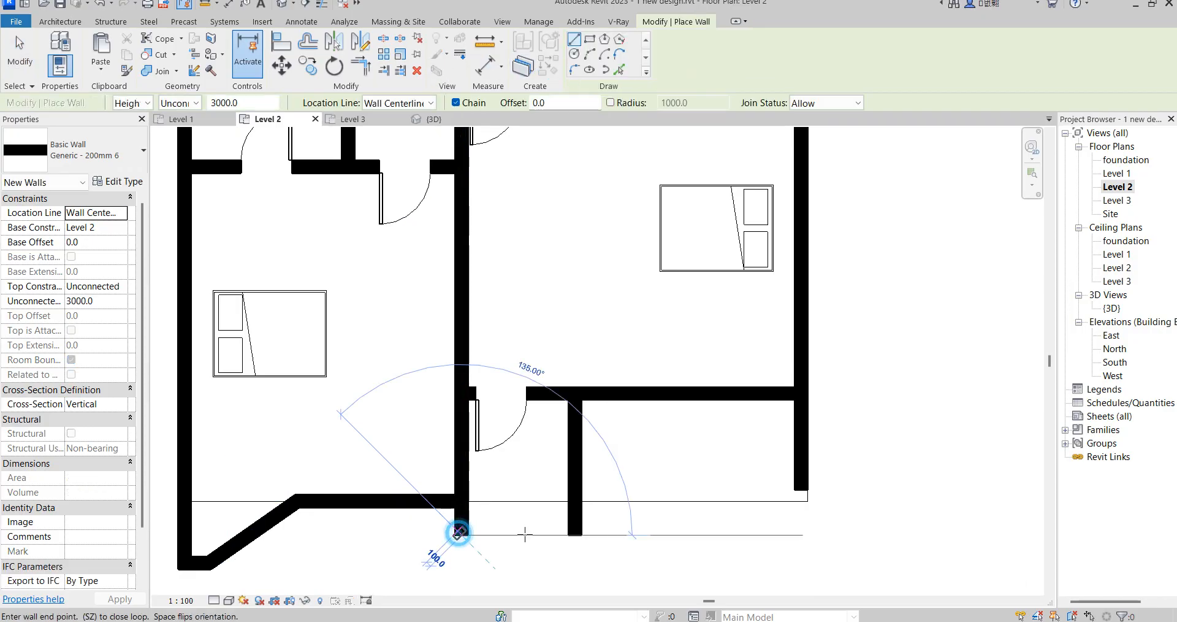
click(575, 534)
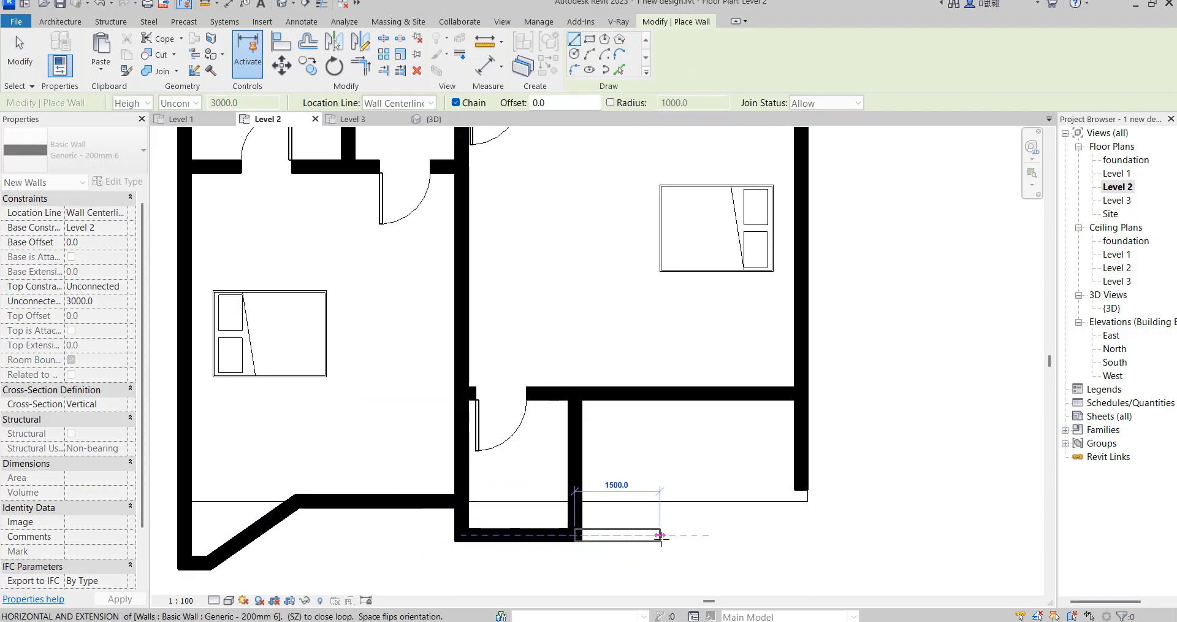
key(Escape)
key(Escape)
- Examine the revised Level 2 plan around the projecting room and check the building's south facade in 3D
scroll(644, 439, down, 6)
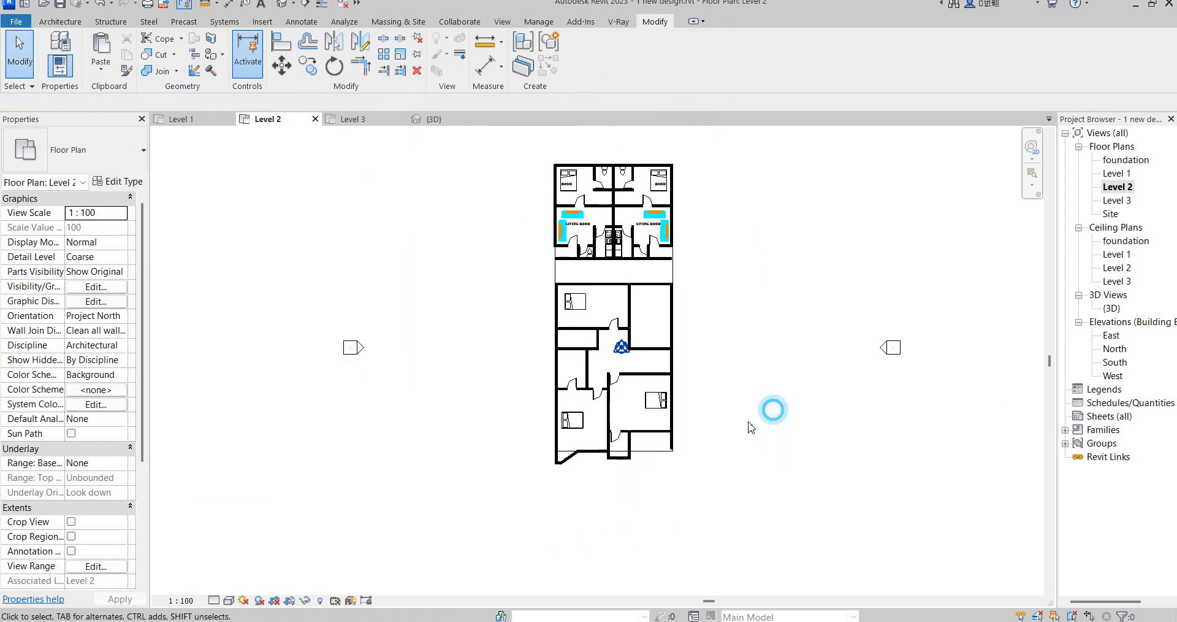
scroll(684, 431, up, 5)
scroll(575, 285, up, 3)
scroll(566, 342, down, 5)
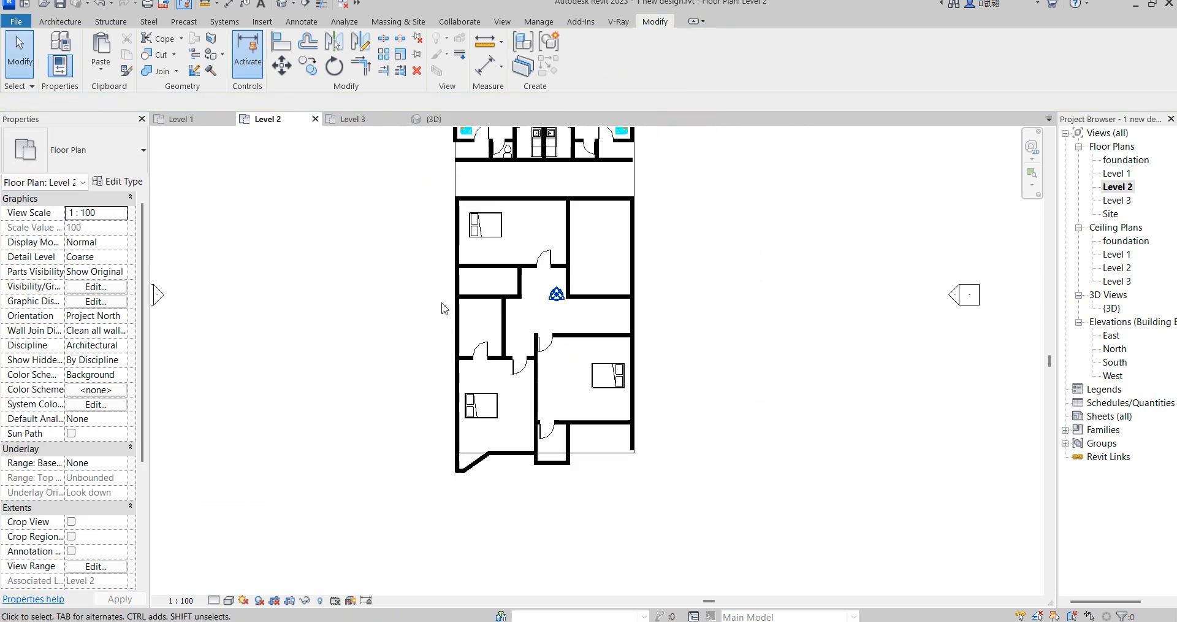
scroll(593, 391, down, 4)
scroll(598, 287, up, 3)
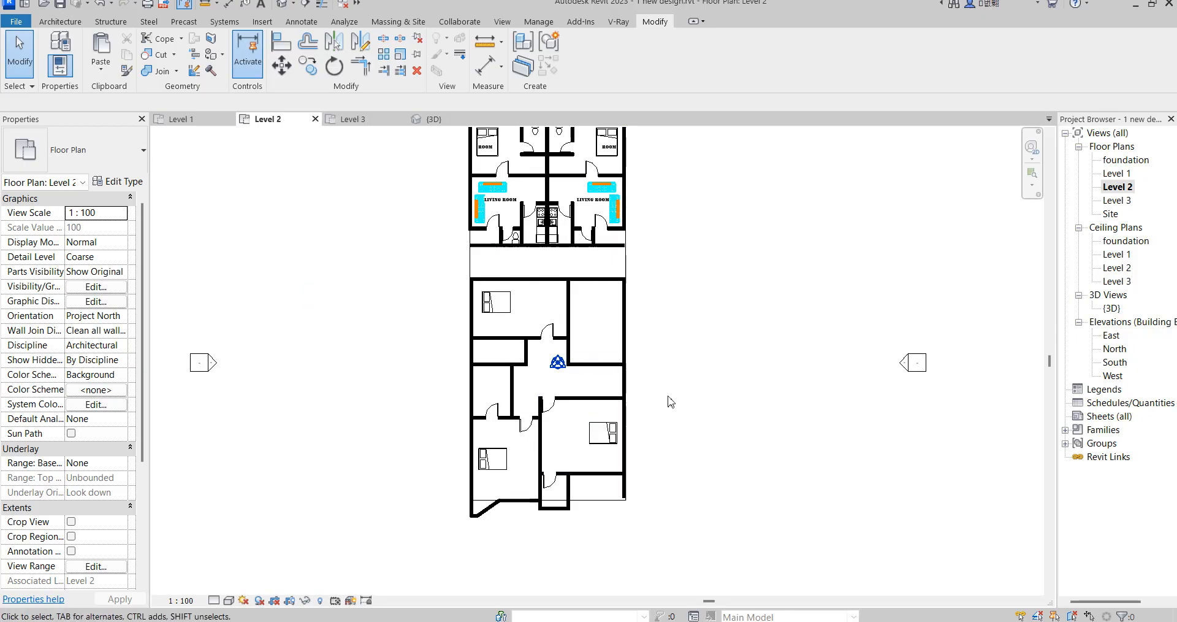
scroll(506, 383, down, 2)
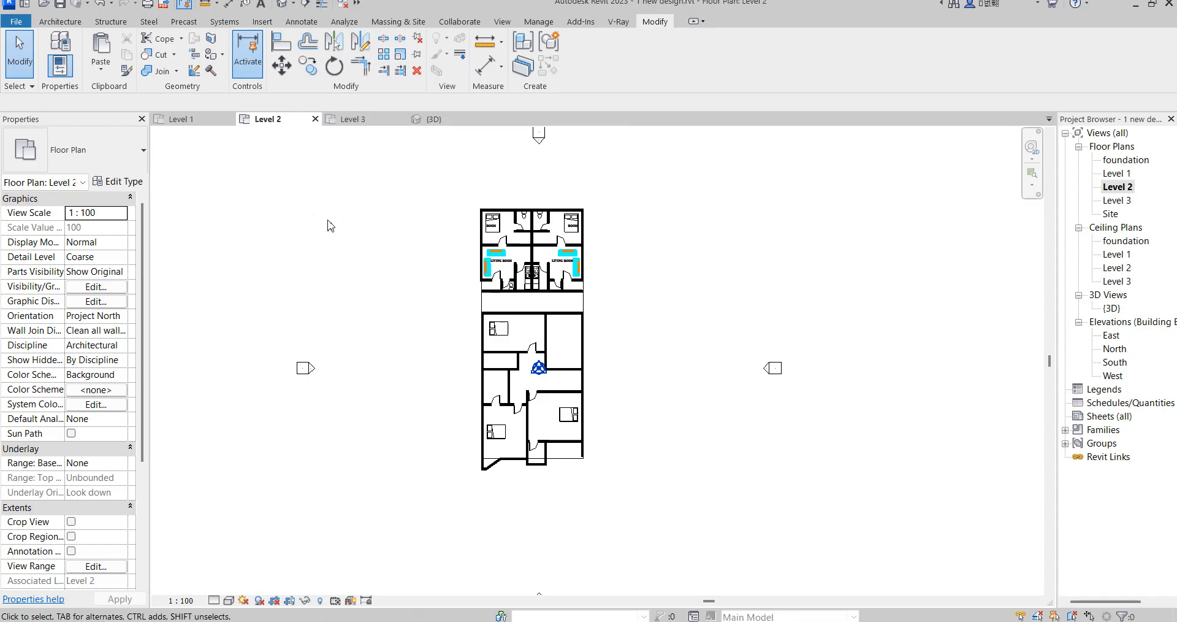
double_click(1111, 308)
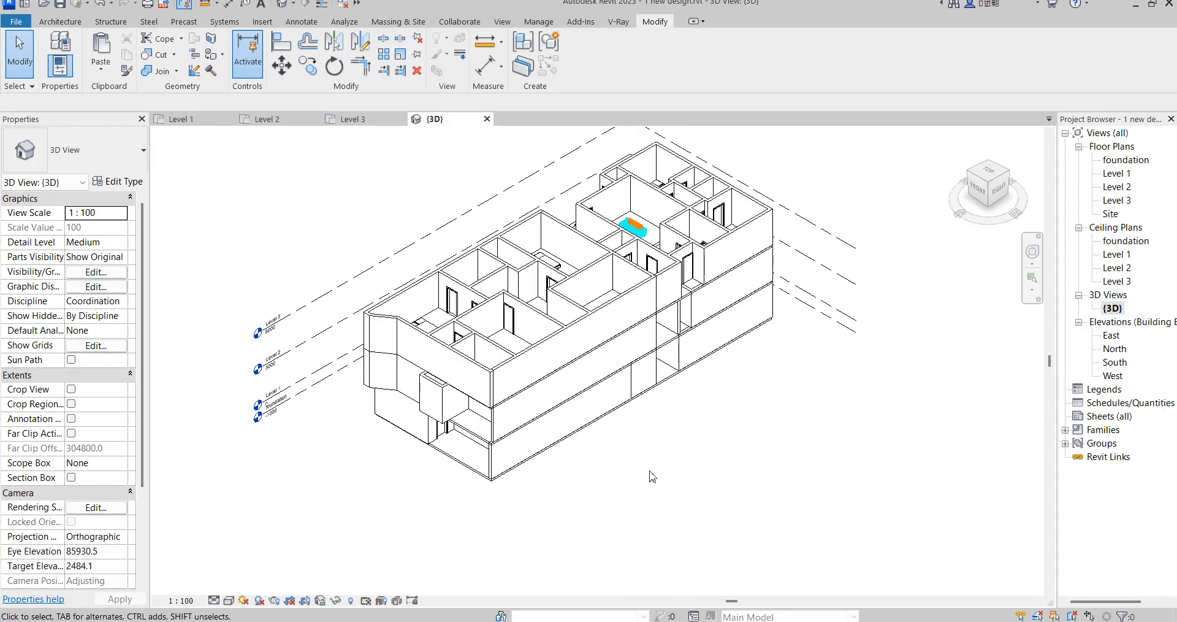
scroll(620, 473, up, 2)
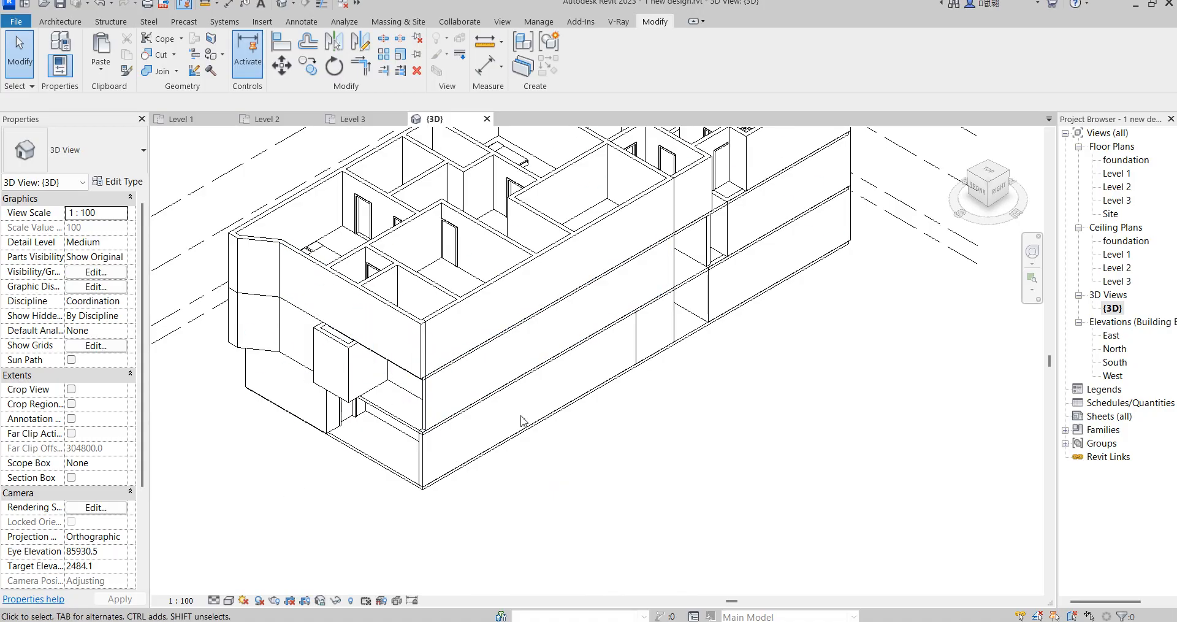
scroll(527, 413, down, 2)
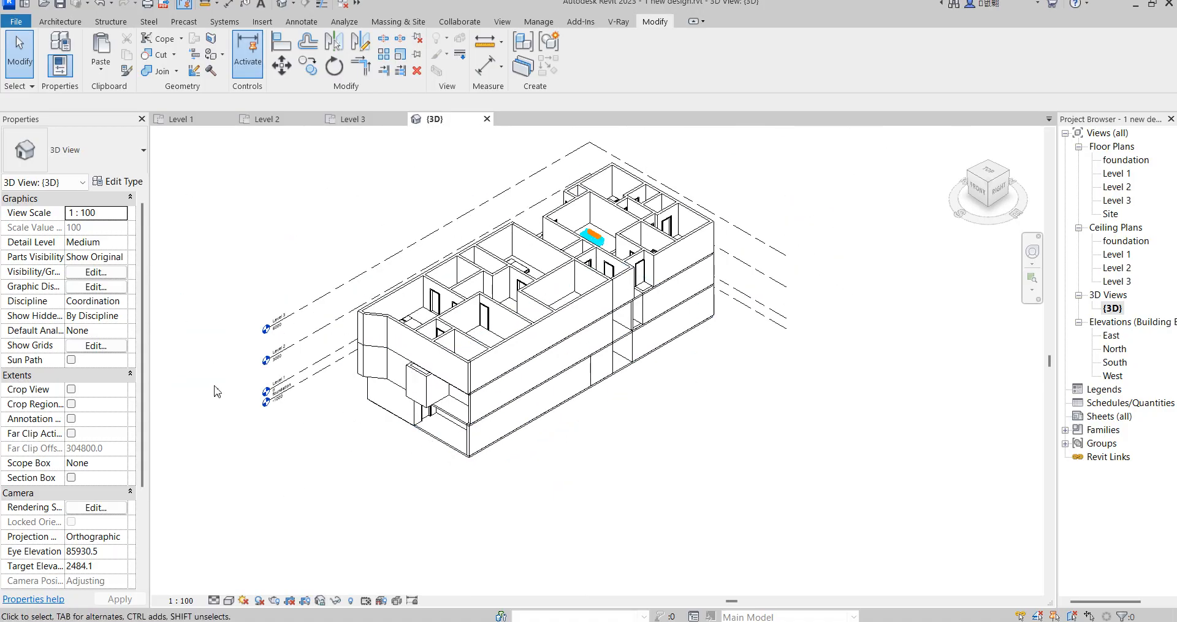